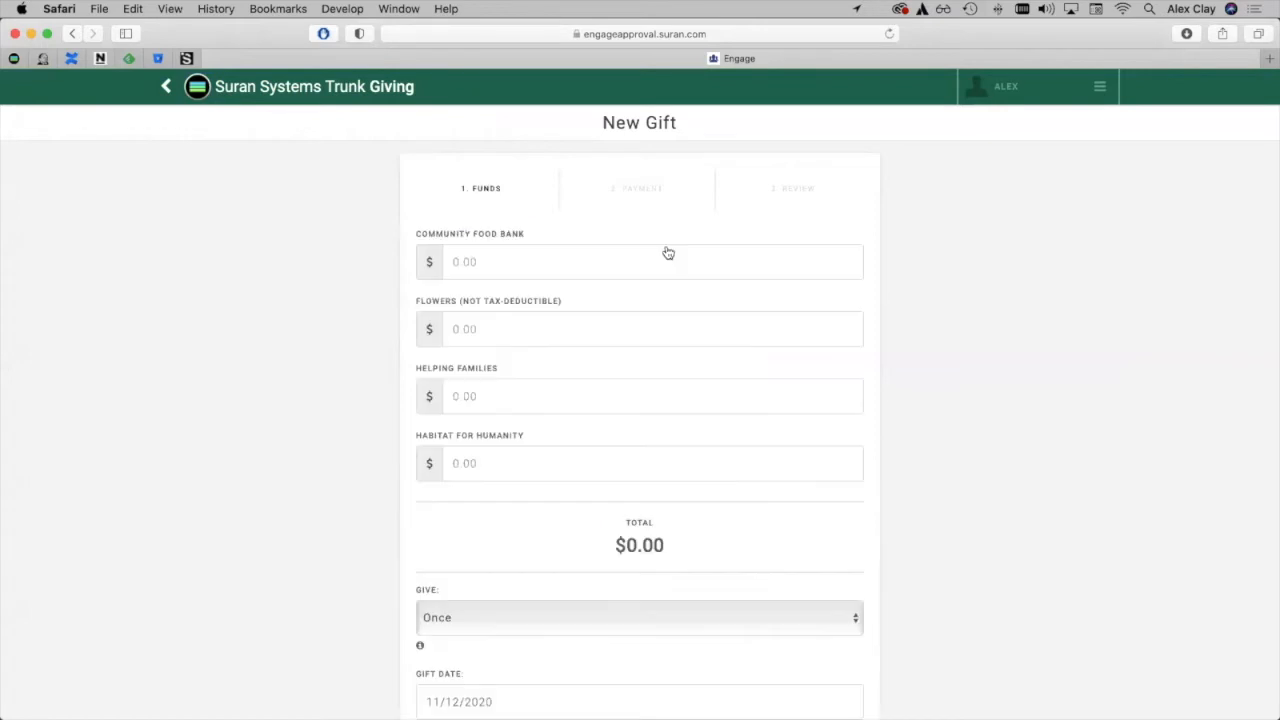
Enter a one-time gift of $200 to the Community Food Bank and continue to the payment stage.
{"action": "left_click", "coordinate": [557, 269]}
{"action": "type", "text": "200"}
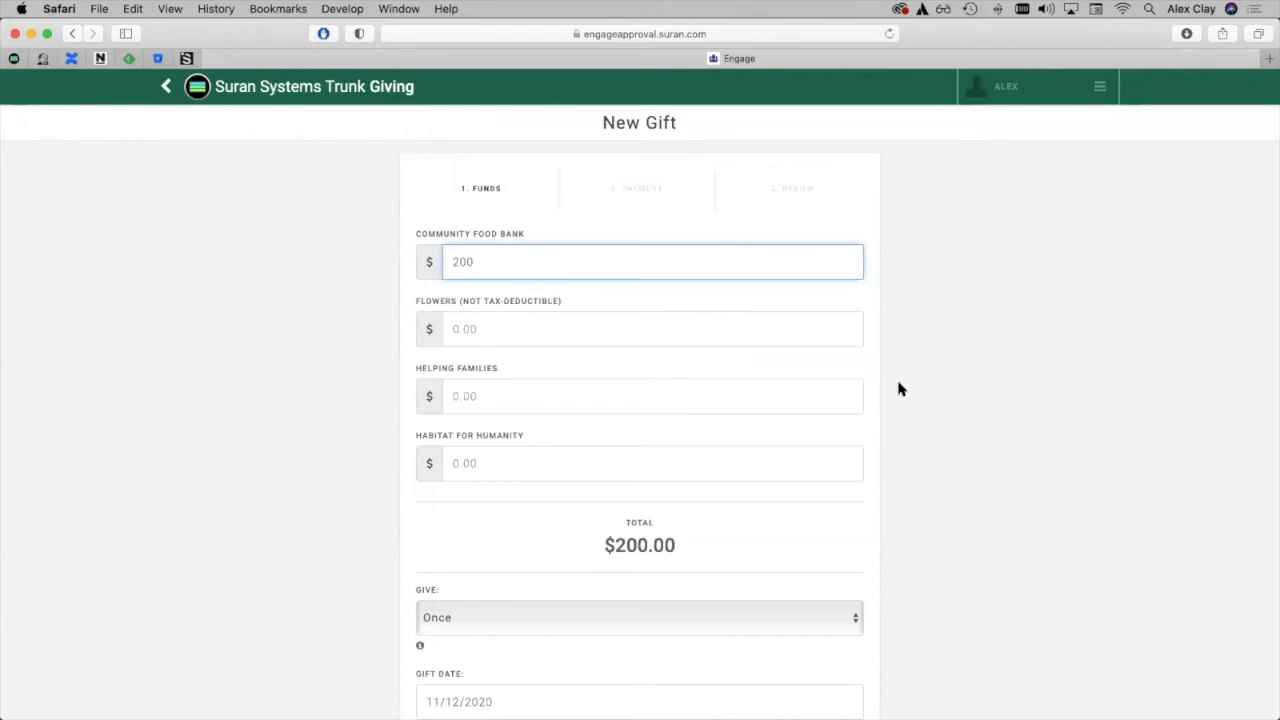
{"action": "scroll", "coordinate": [898, 389], "scroll_direction": "down", "scroll_amount": 5}
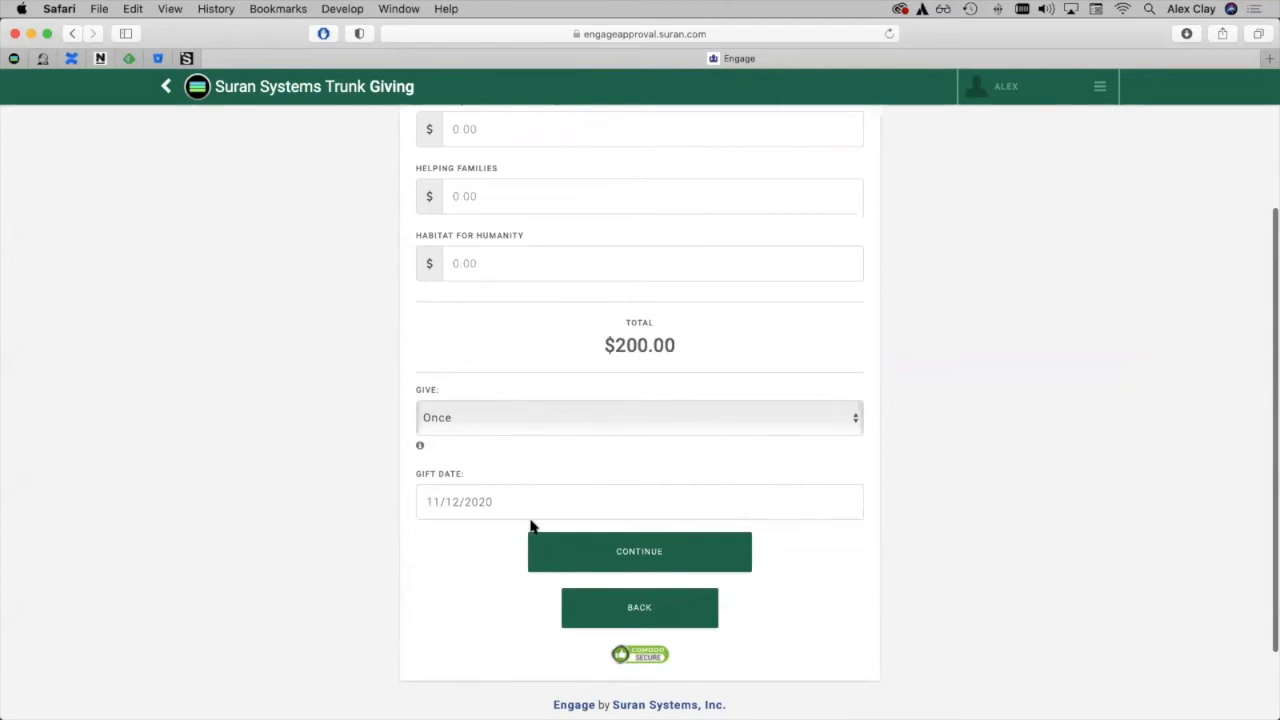
{"action": "left_click", "coordinate": [618, 556]}
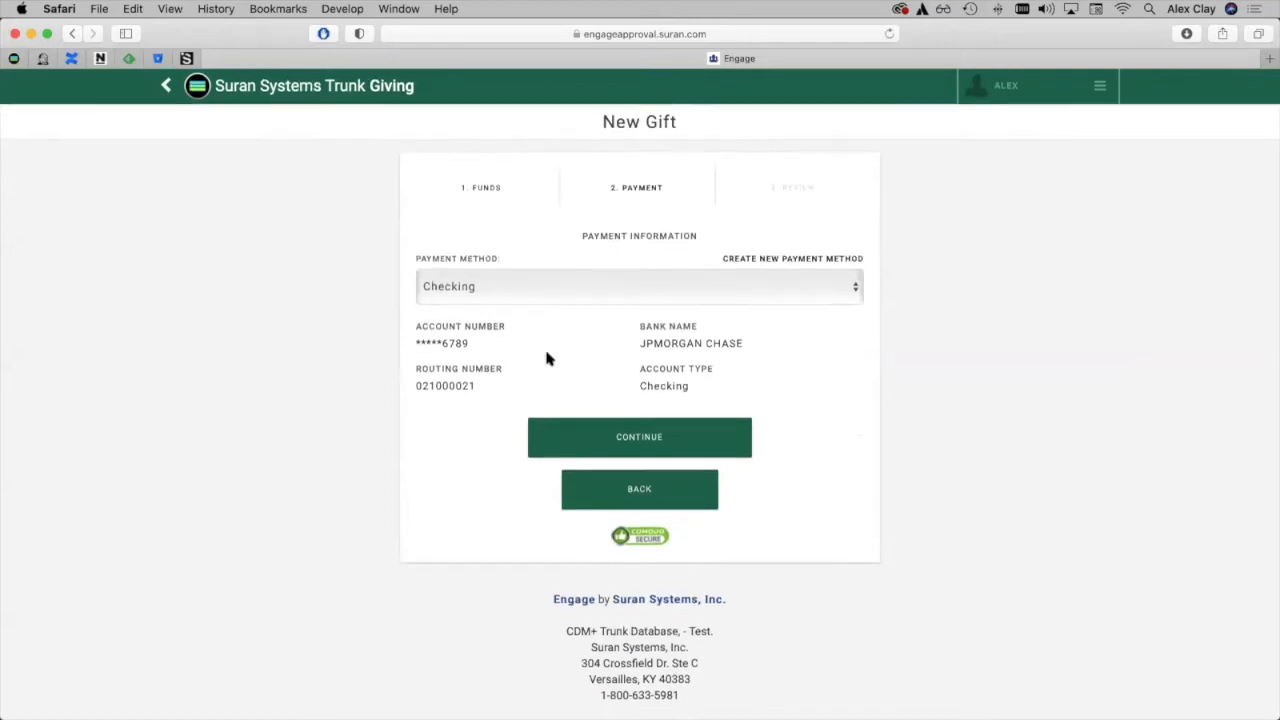
Choose the saved Checking account as the payment method and continue to the gift review.
{"action": "left_click", "coordinate": [572, 292]}
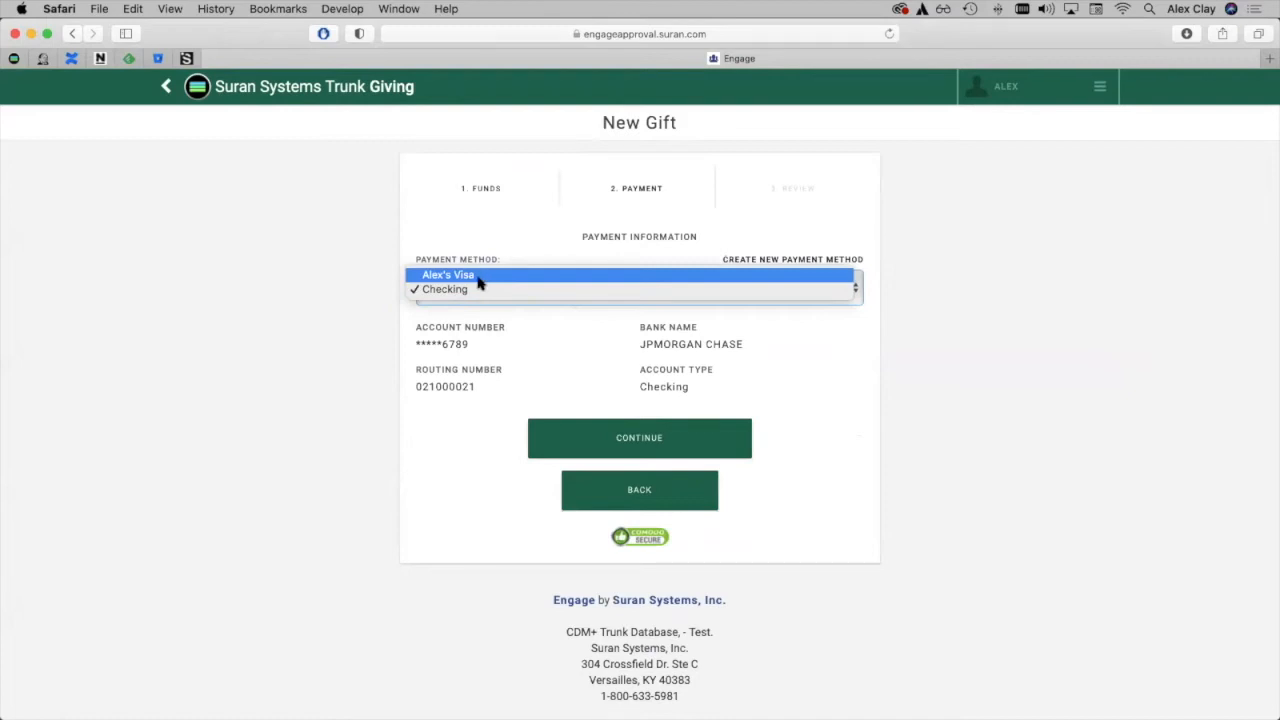
{"action": "left_click", "coordinate": [477, 289]}
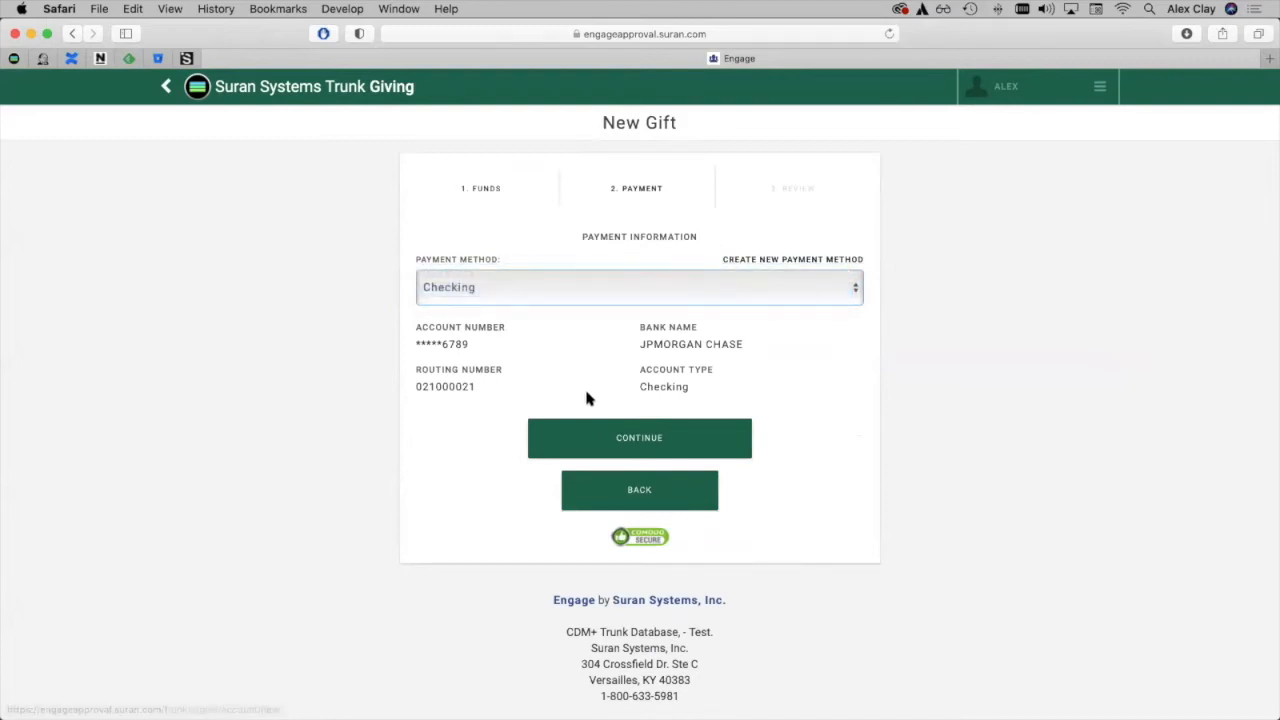
{"action": "left_click", "coordinate": [641, 441]}
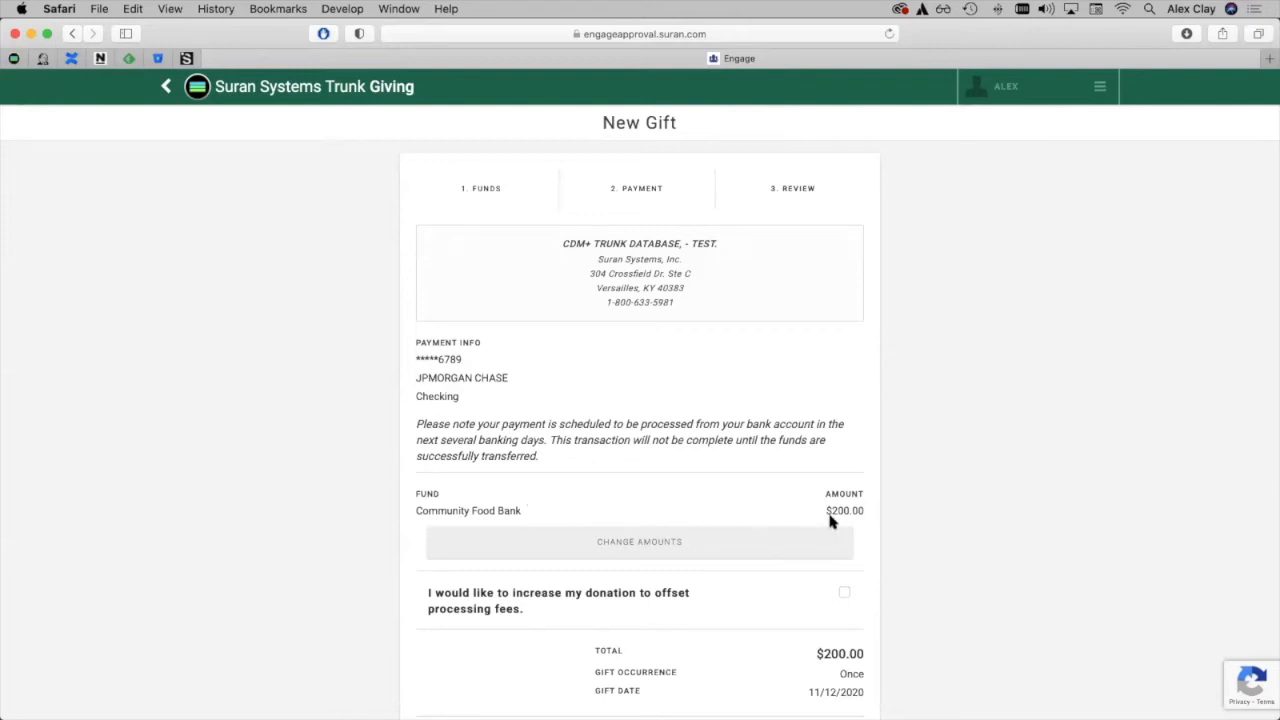
Increase the donation to offset processing fees and submit the gift, confirming the submission.
{"action": "scroll", "coordinate": [973, 532], "scroll_direction": "down", "scroll_amount": 5}
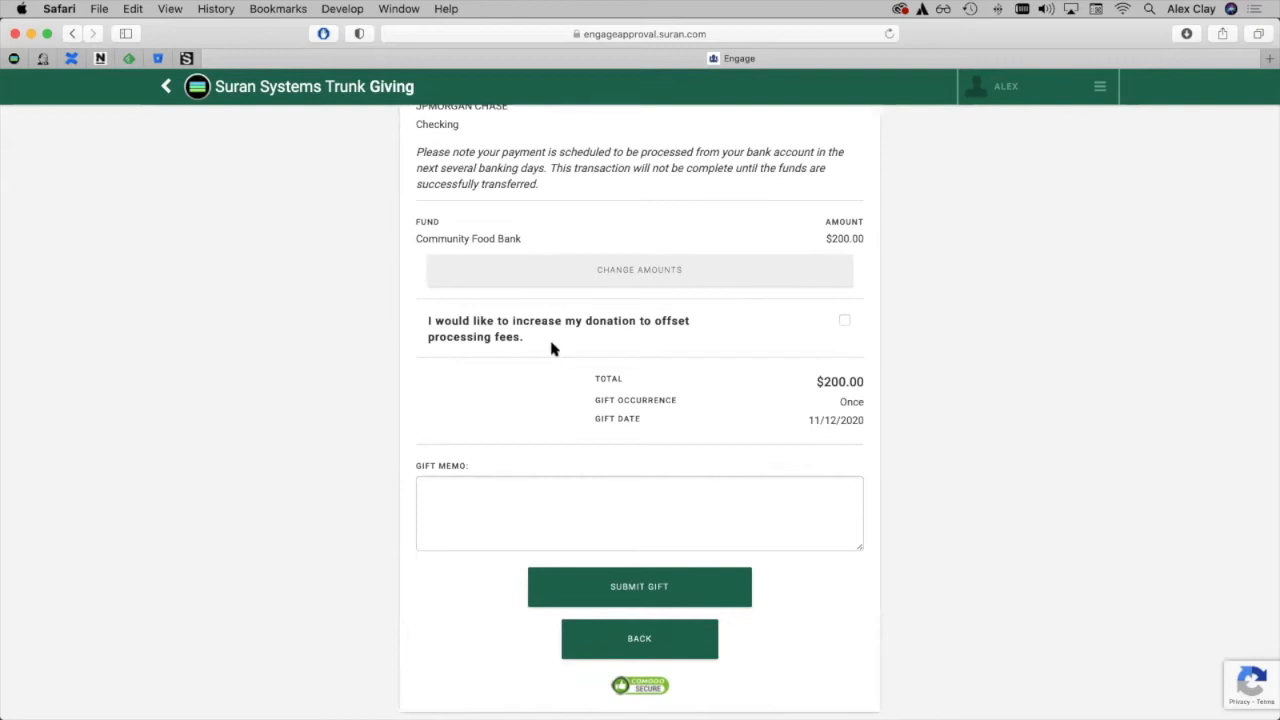
{"action": "left_click", "coordinate": [844, 321]}
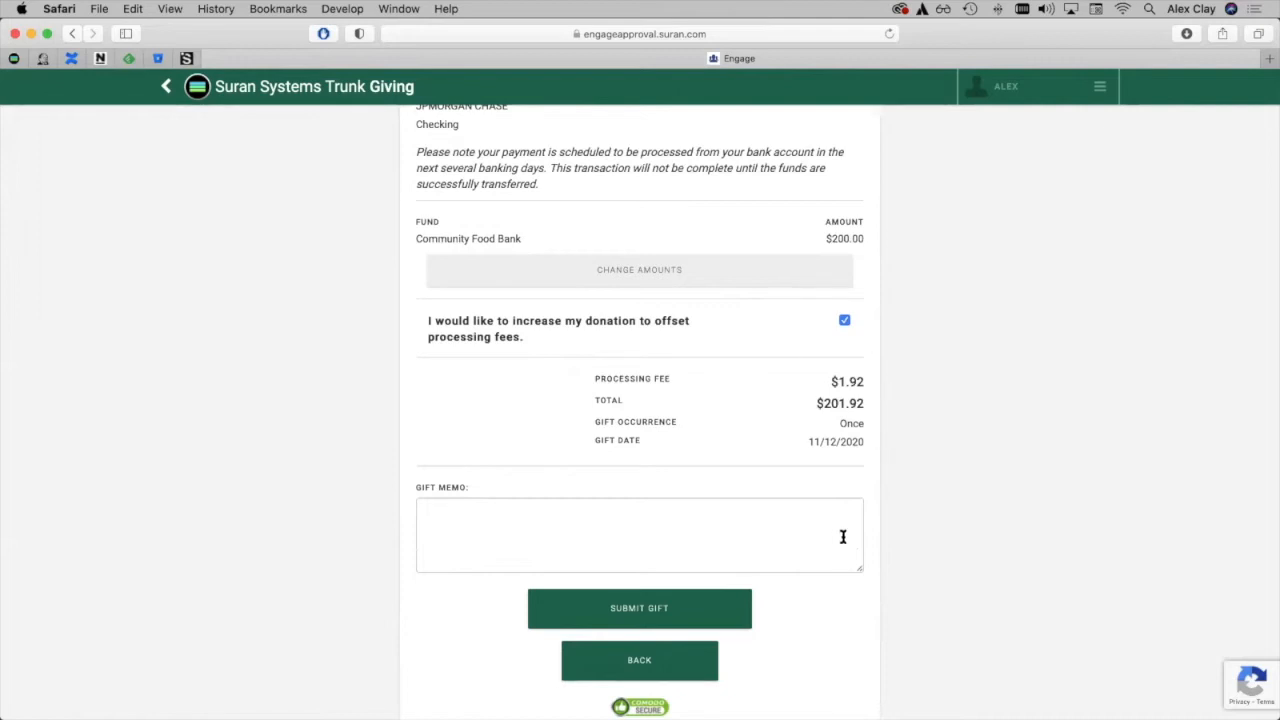
{"action": "left_click", "coordinate": [664, 617]}
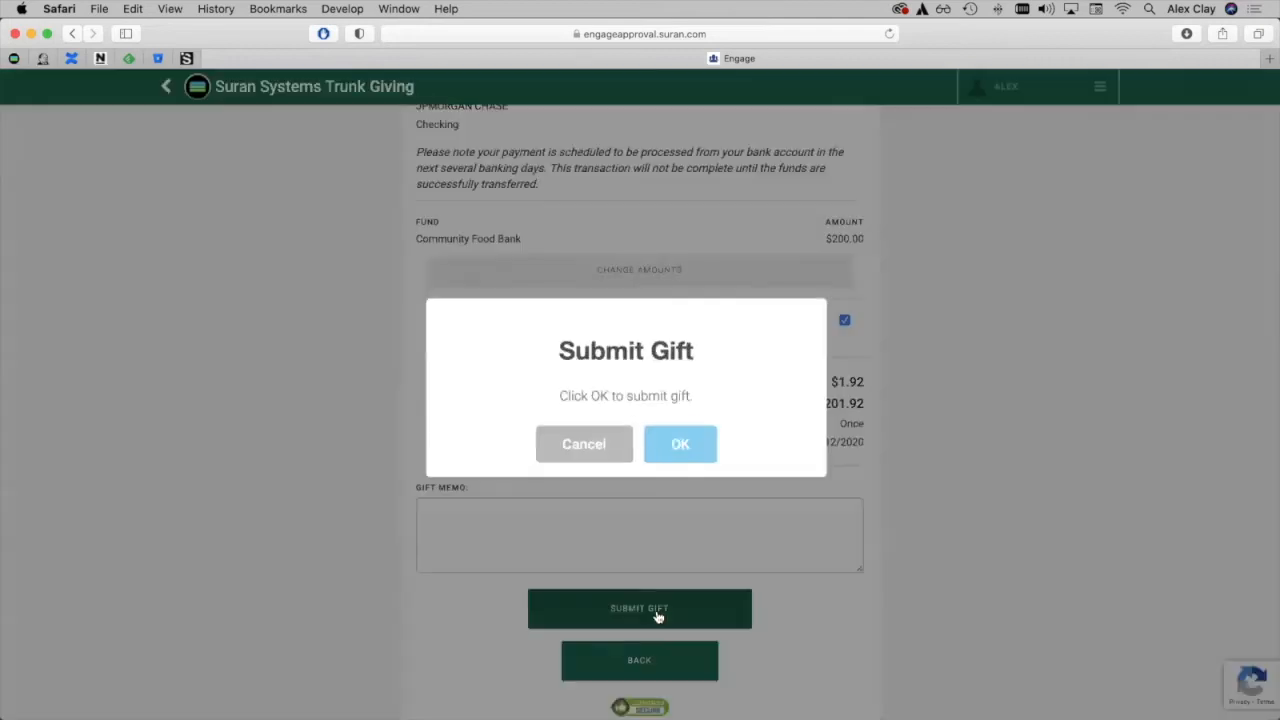
{"action": "left_click", "coordinate": [689, 446]}
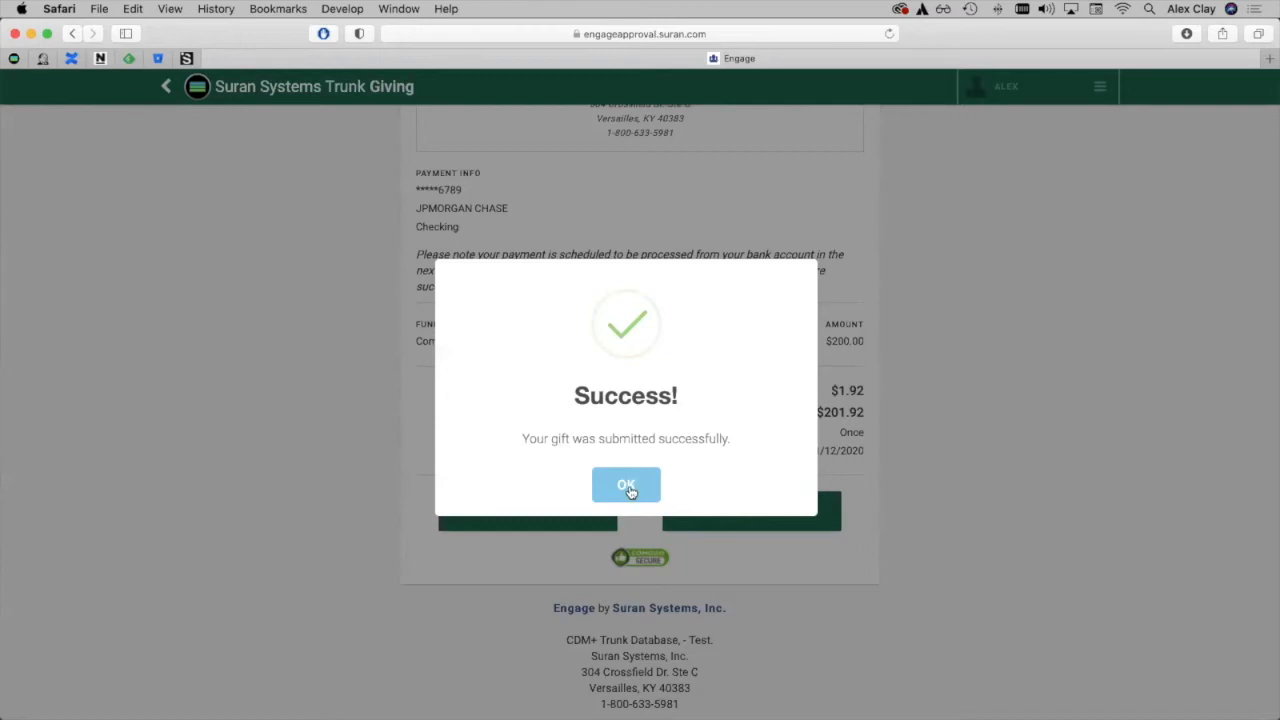
{"action": "left_click", "coordinate": [627, 487]}
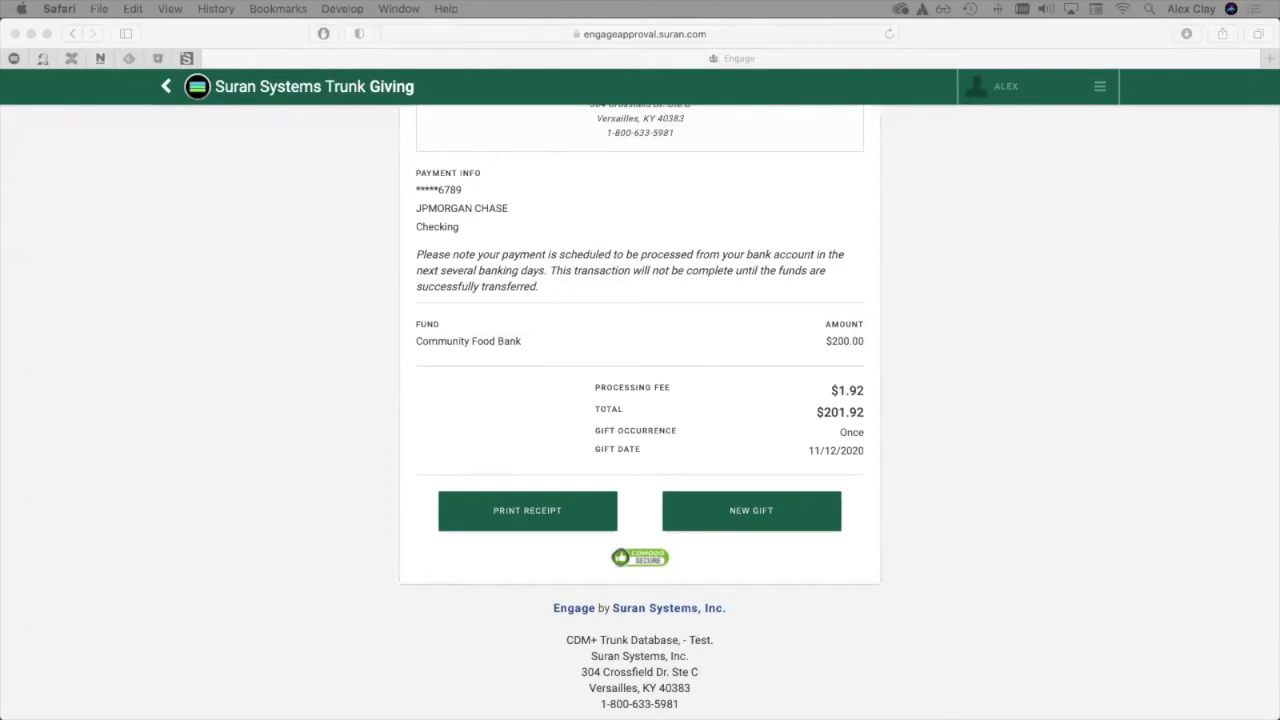
Switch to Mail and examine the giver, payment, gift and fund details in the thank-you email, closing the message when done.
{"action": "left_click_drag", "start_coordinate": [1279, 250], "coordinate": [709, 109]}
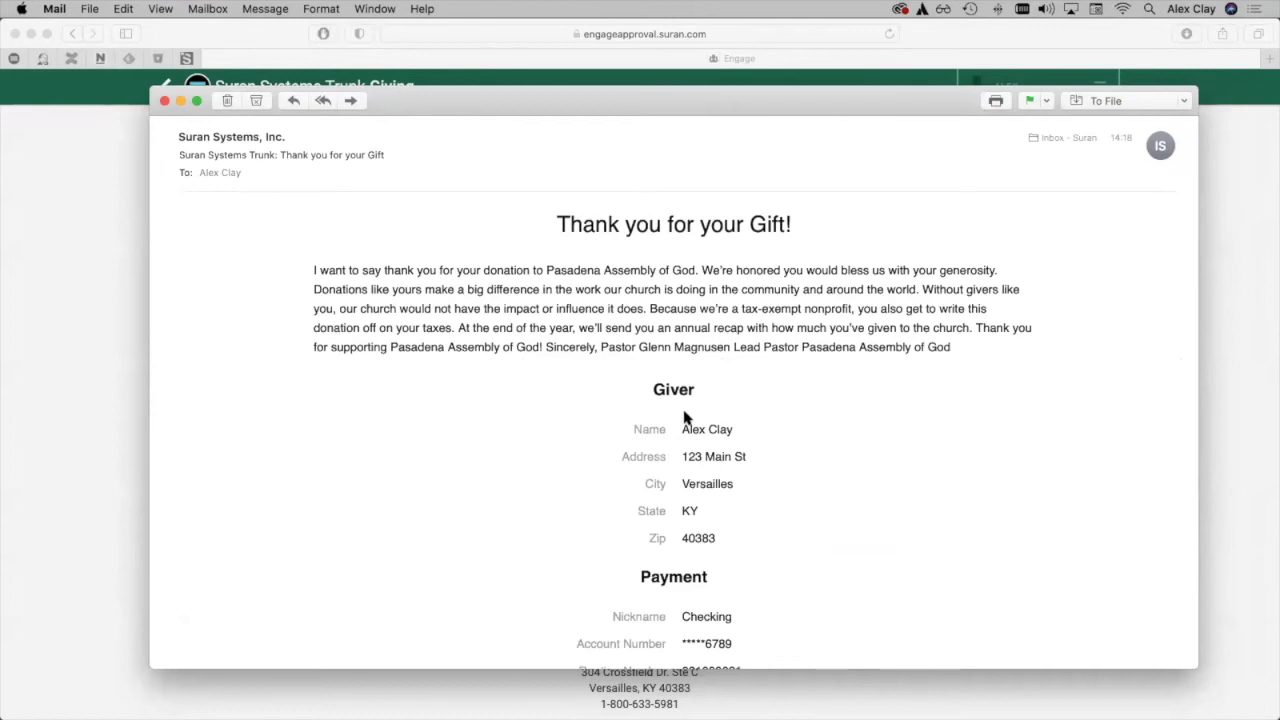
{"action": "scroll", "coordinate": [815, 418], "scroll_direction": "down", "scroll_amount": 4}
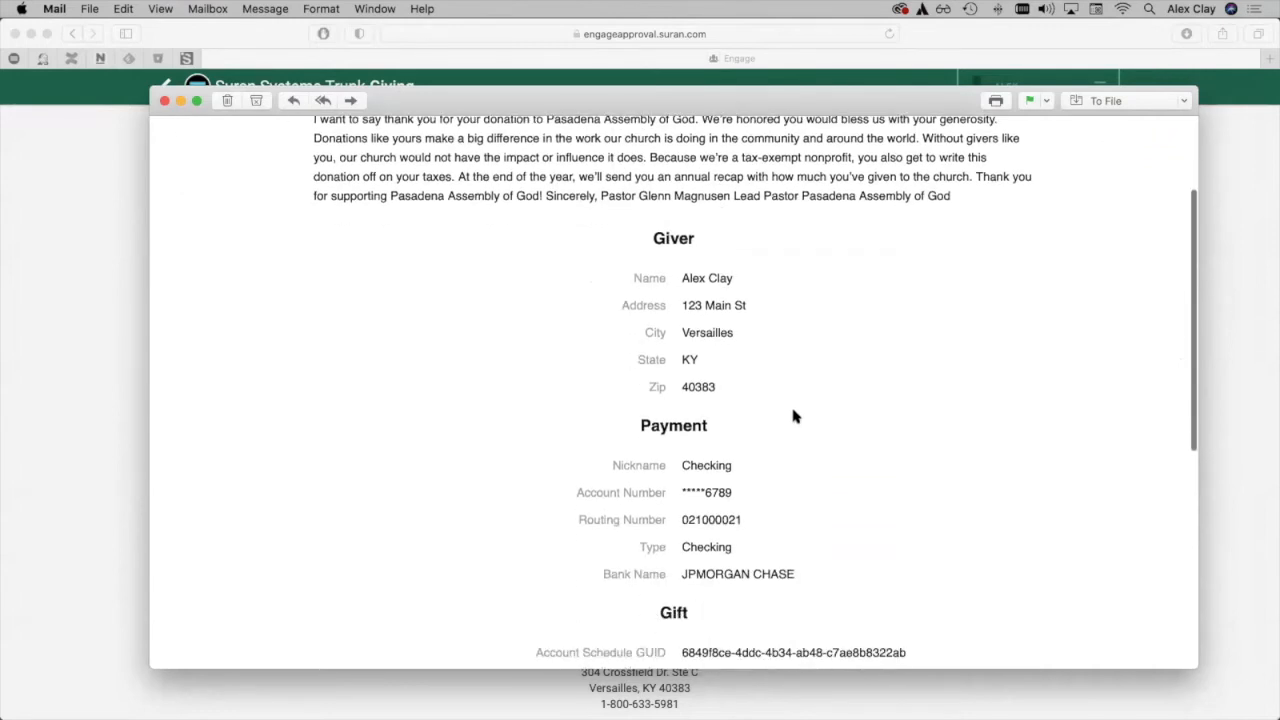
{"action": "scroll", "coordinate": [798, 542], "scroll_direction": "down", "scroll_amount": 3}
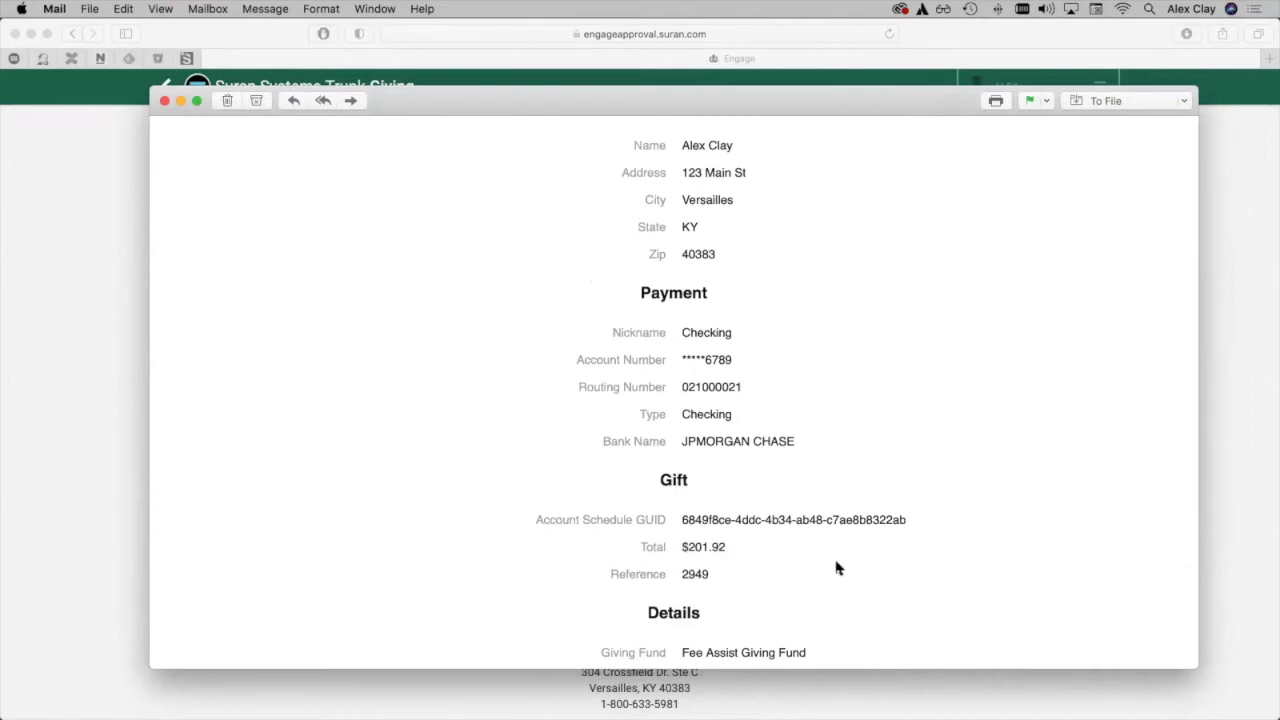
{"action": "scroll", "coordinate": [838, 568], "scroll_direction": "down", "scroll_amount": 4}
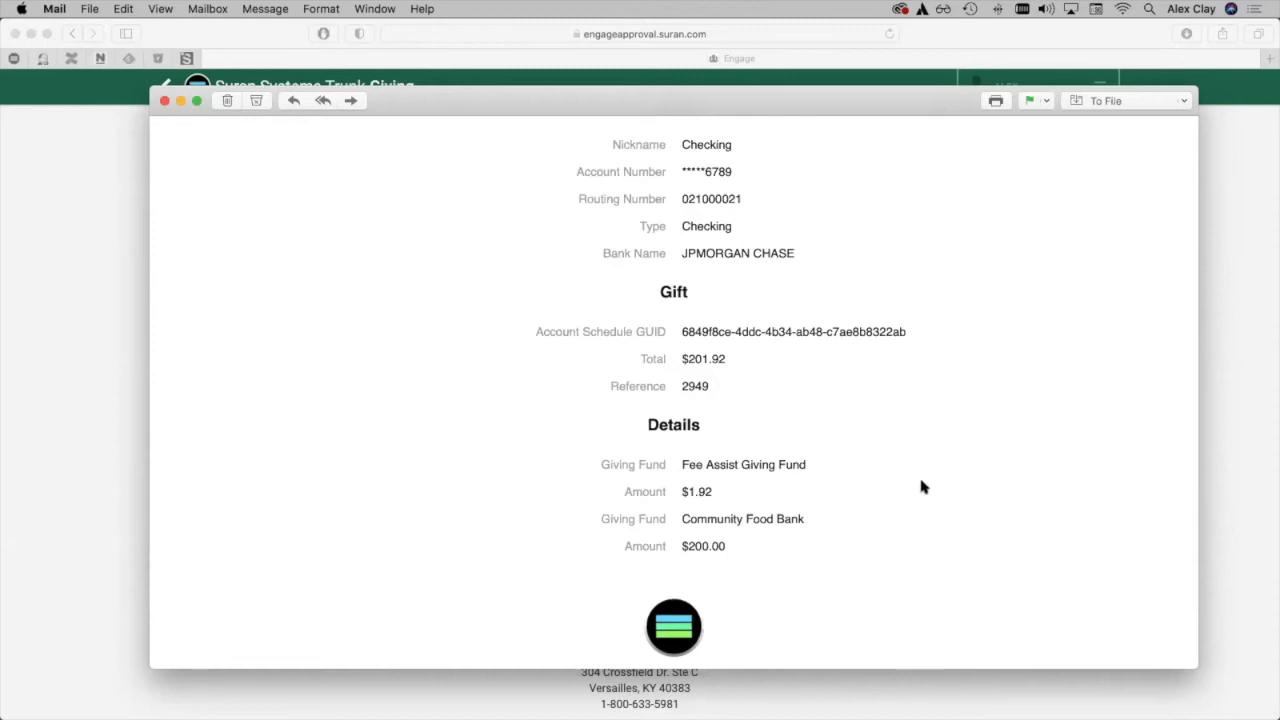
{"action": "scroll", "coordinate": [900, 529], "scroll_direction": "down", "scroll_amount": 5}
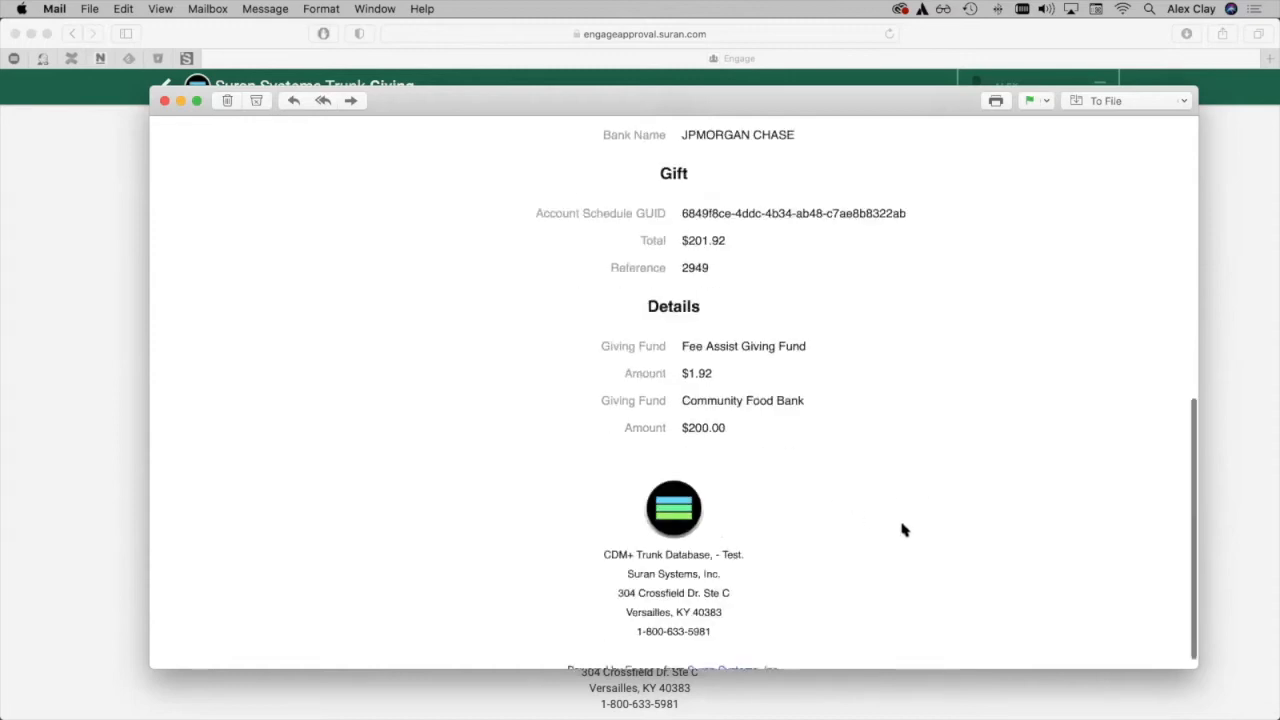
{"action": "left_click", "coordinate": [165, 101]}
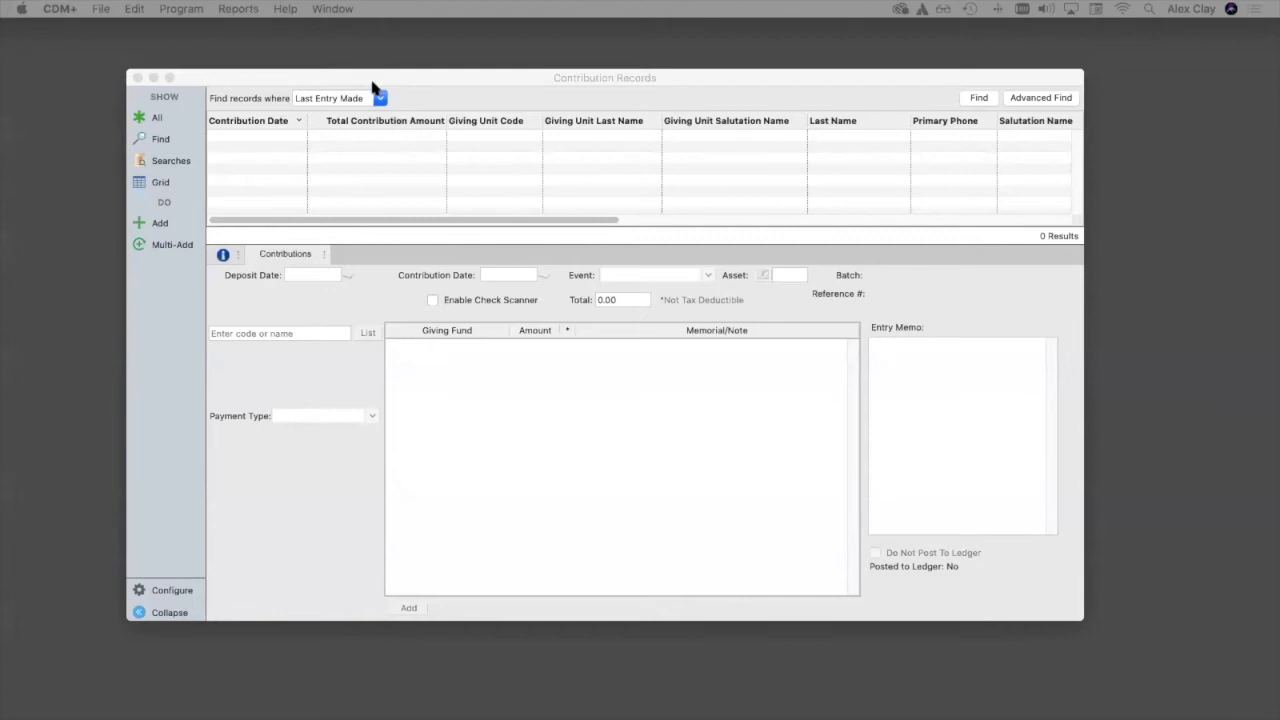
Switch to CDM+ and find the last entry made in Contribution Records, closing the window after viewing its fund breakdown.
{"action": "left_click_drag", "start_coordinate": [423, 77], "coordinate": [447, 105]}
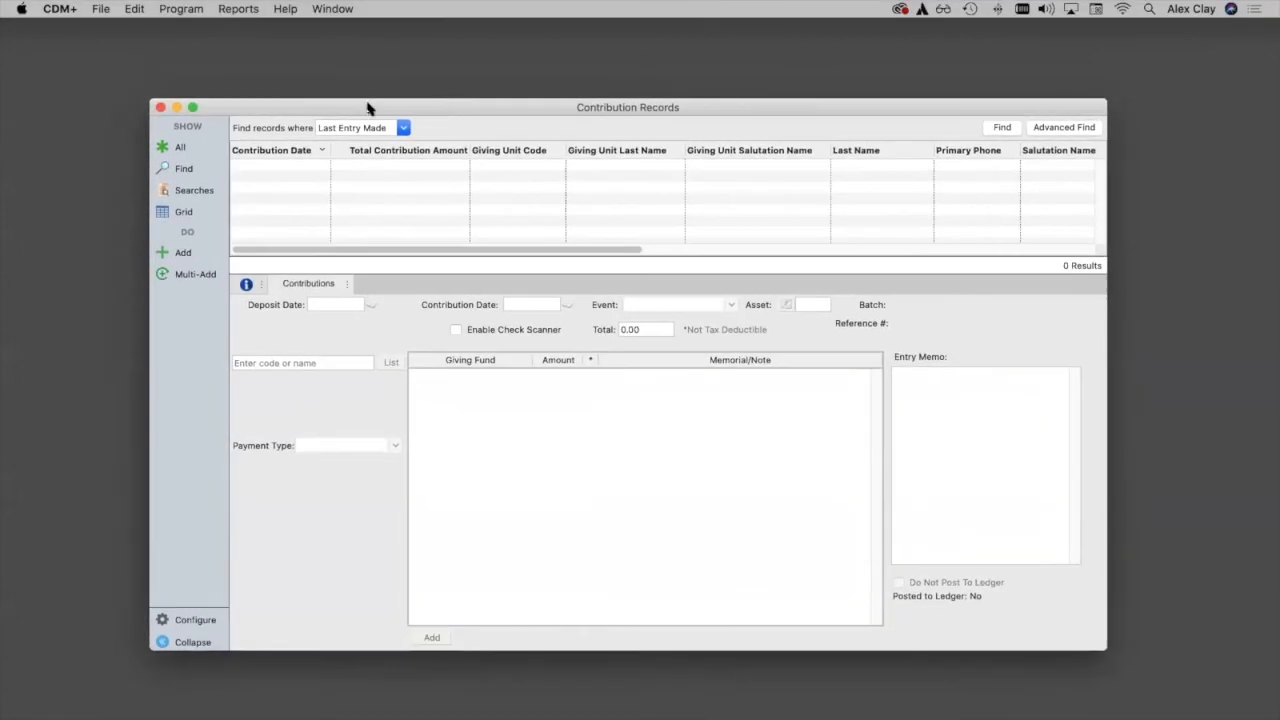
{"action": "left_click", "coordinate": [1005, 128]}
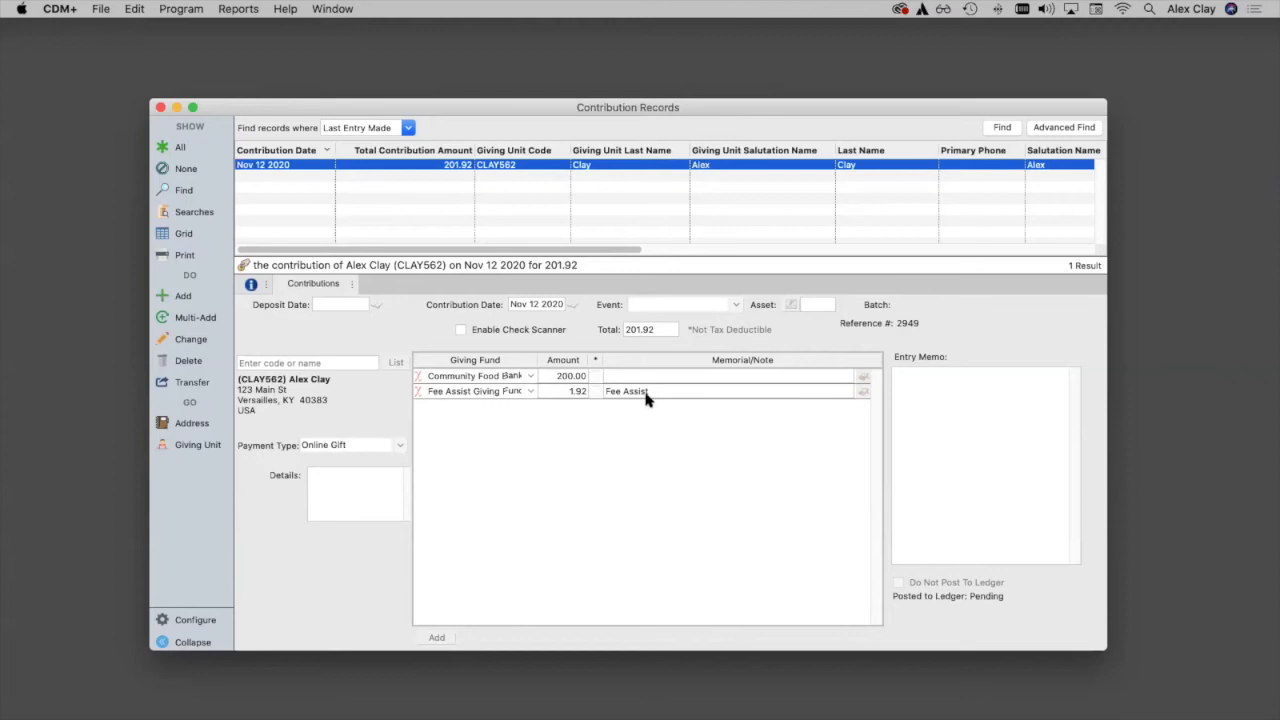
{"action": "left_click", "coordinate": [160, 107]}
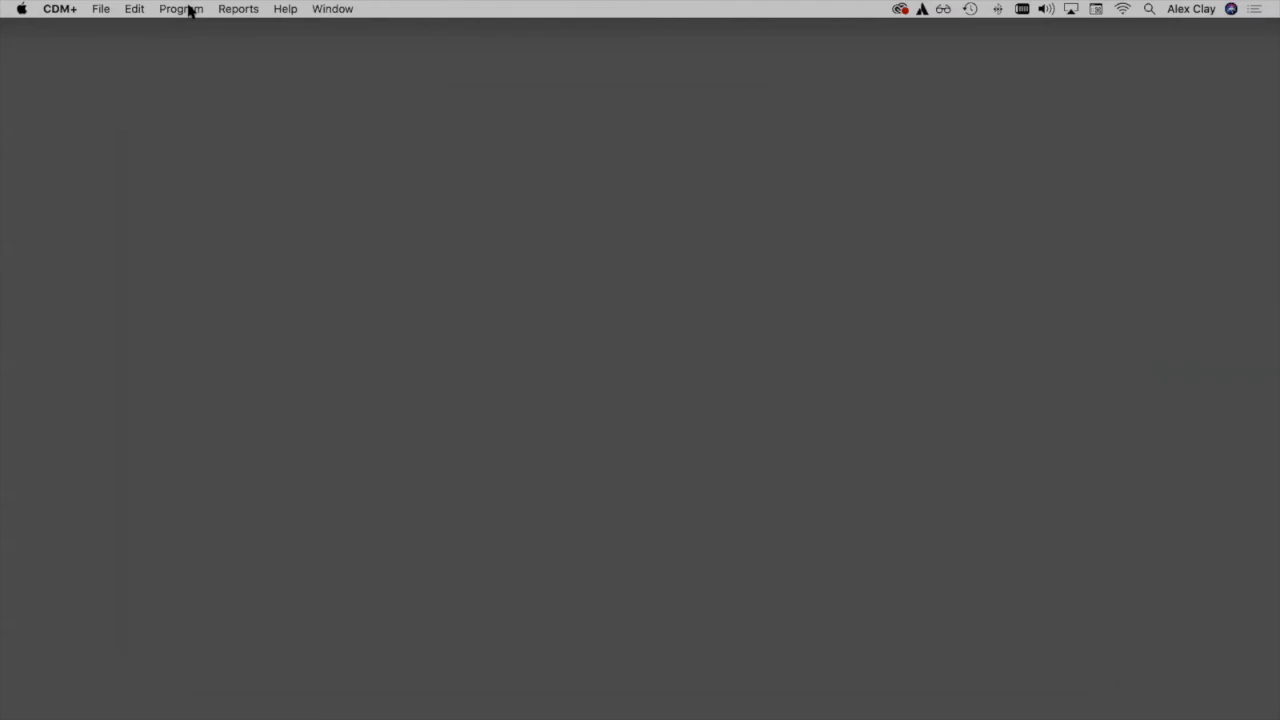
Examine the Fee Assist Giving Fund's accounts in the giving funds of Contribution Setup, then close both windows.
{"action": "left_click", "coordinate": [190, 12]}
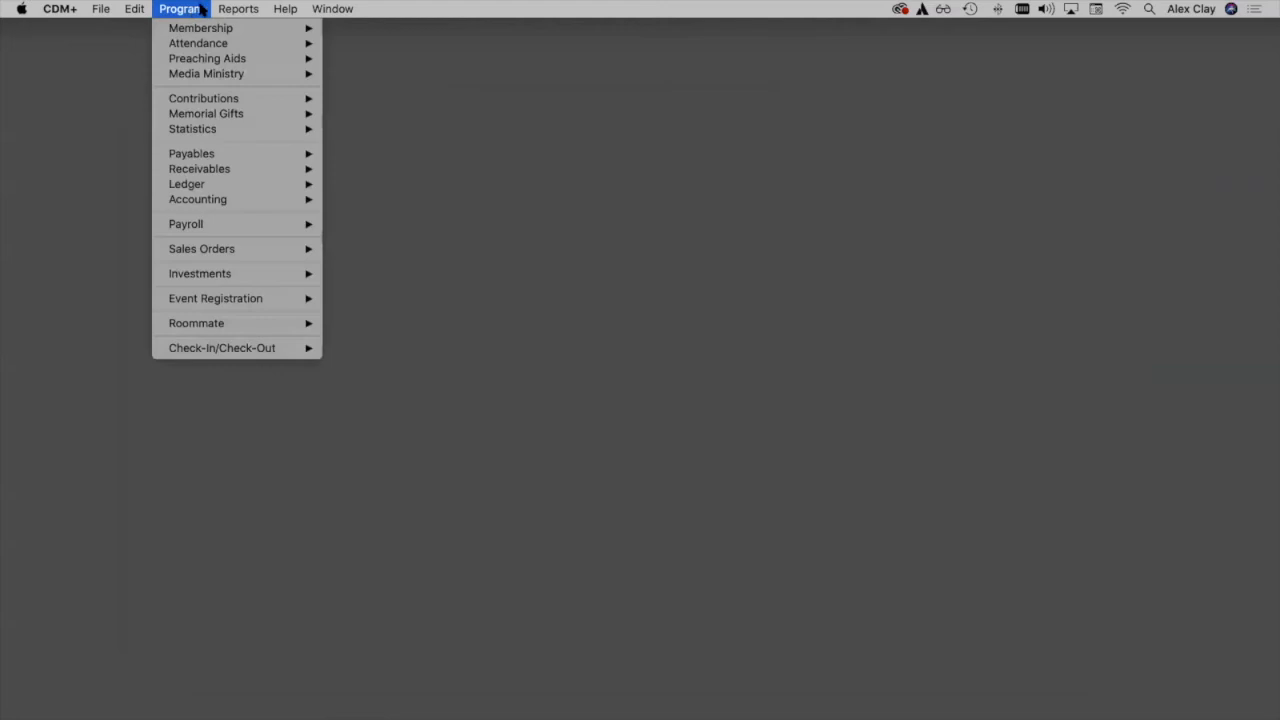
{"action": "mouse_move", "coordinate": [305, 105]}
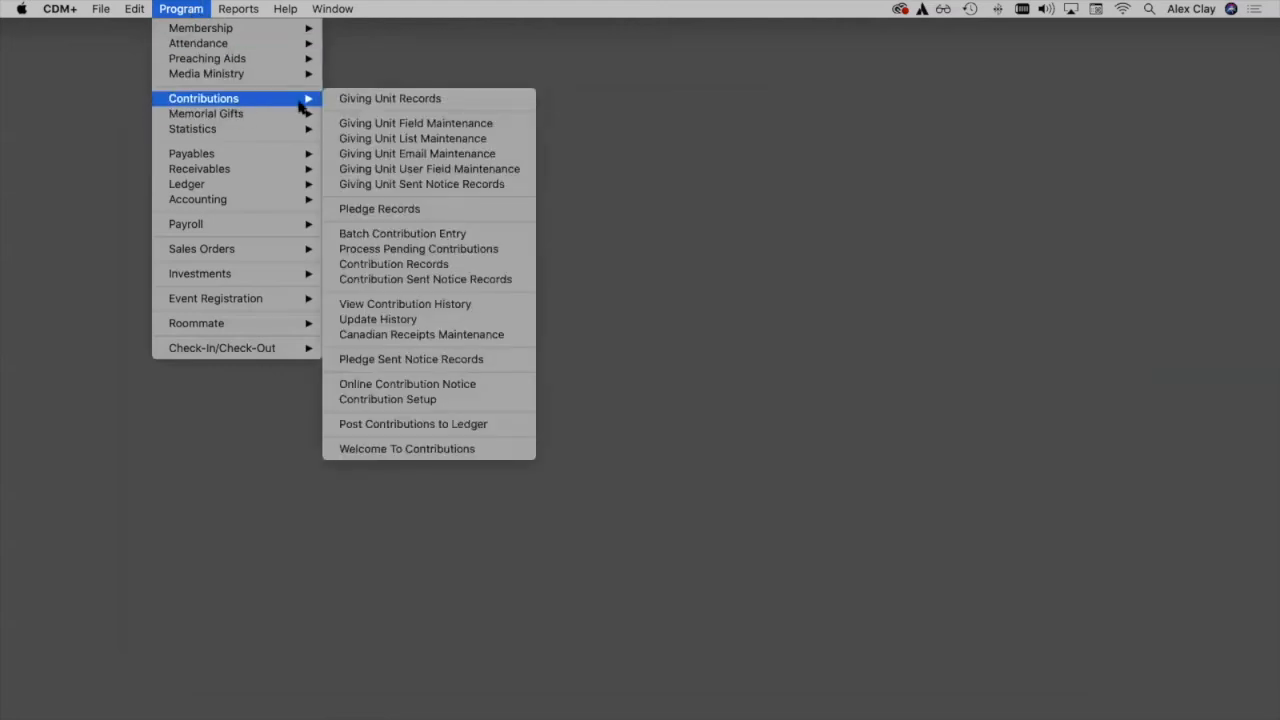
{"action": "left_click", "coordinate": [330, 405]}
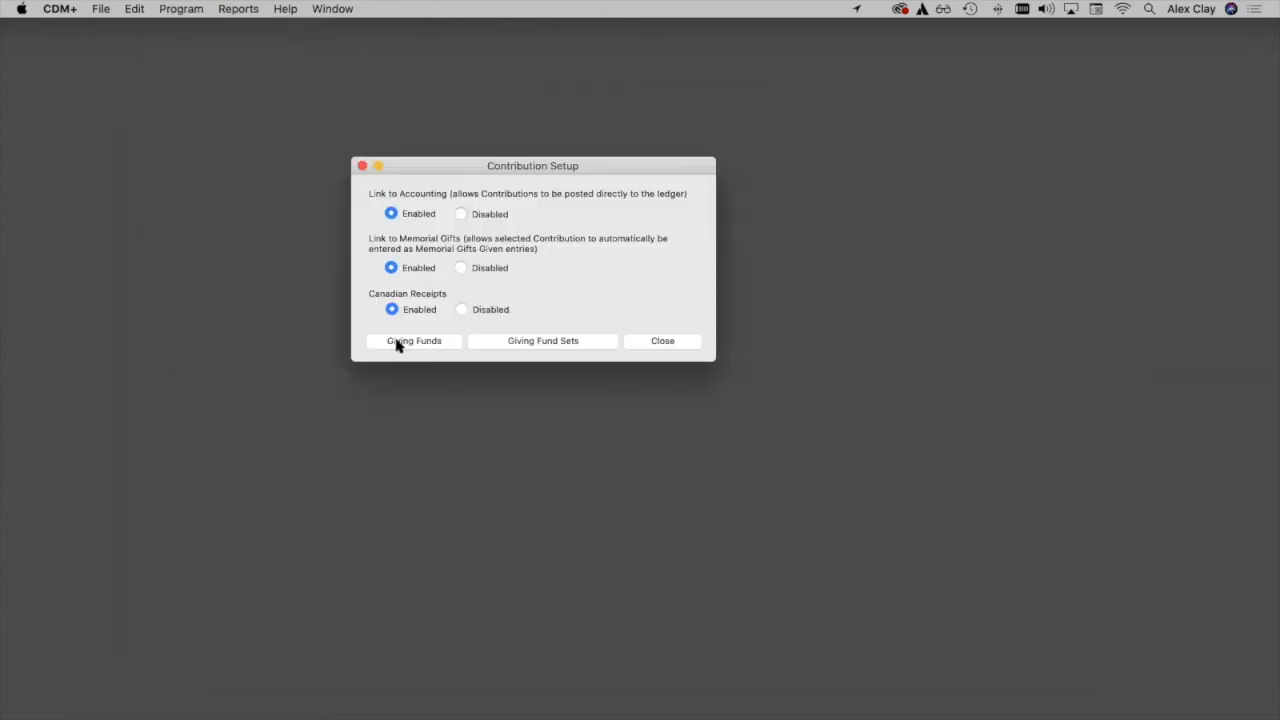
{"action": "left_click", "coordinate": [413, 342]}
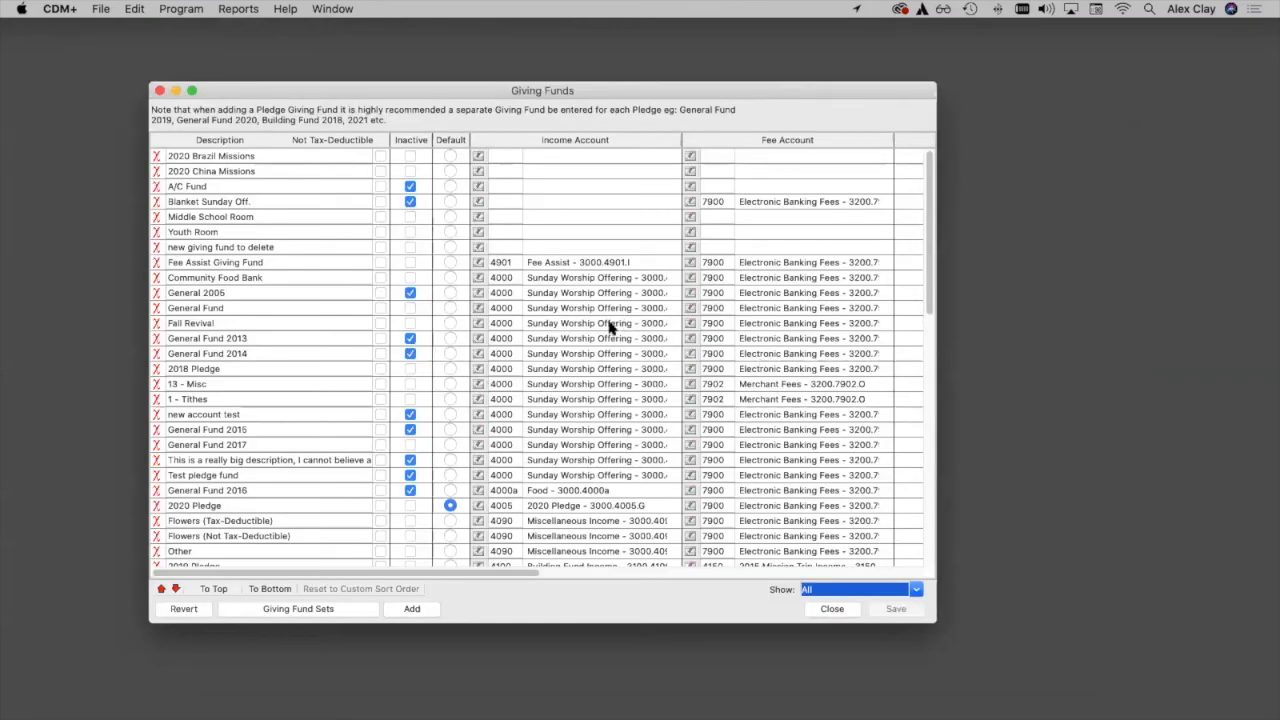
{"action": "left_click_drag", "start_coordinate": [268, 262], "coordinate": [158, 262]}
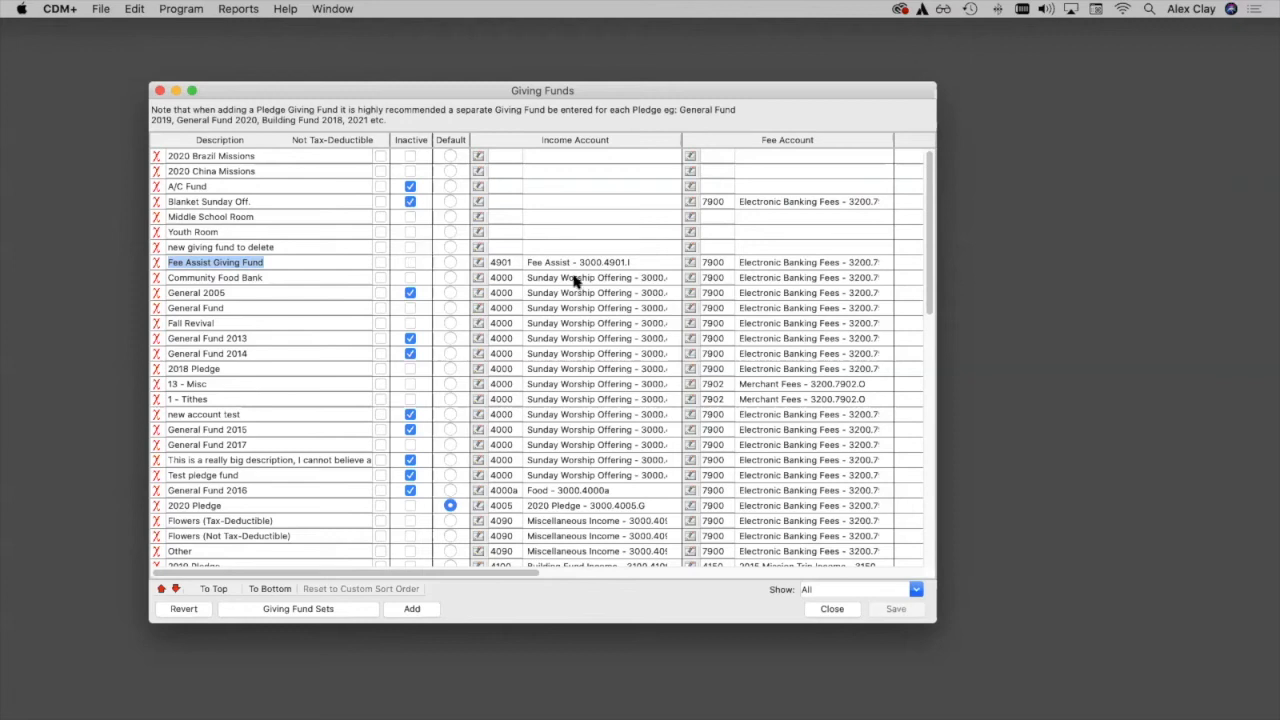
{"action": "left_click", "coordinate": [157, 91]}
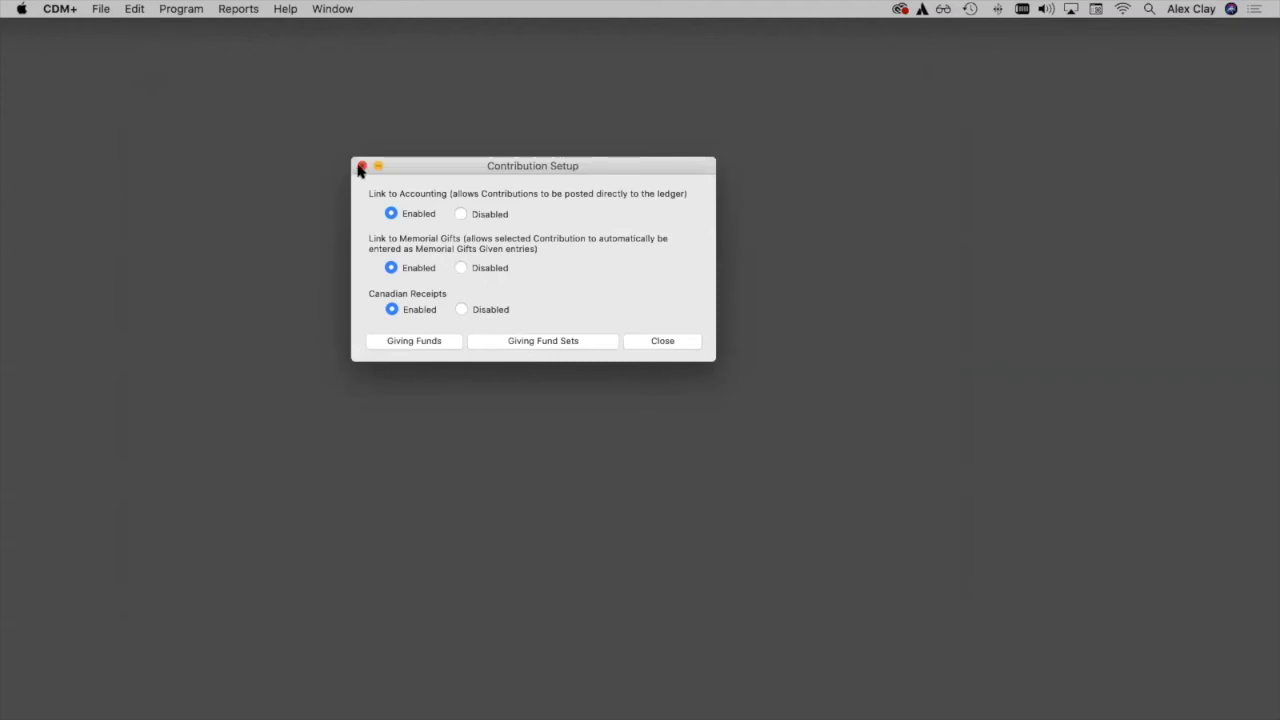
{"action": "left_click", "coordinate": [361, 167]}
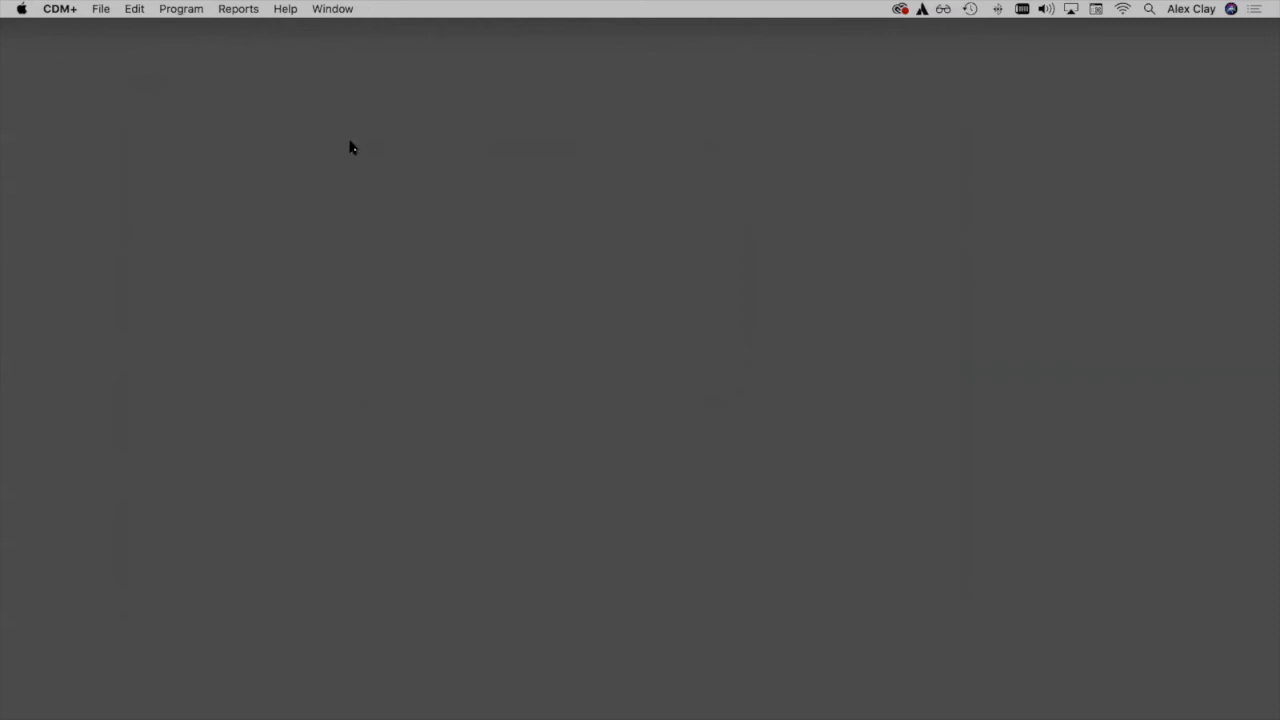
Open the Individual Records under Membership and find the giver's record by username to view the online credentials.
{"action": "left_click", "coordinate": [181, 9]}
{"action": "mouse_move", "coordinate": [181, 31]}
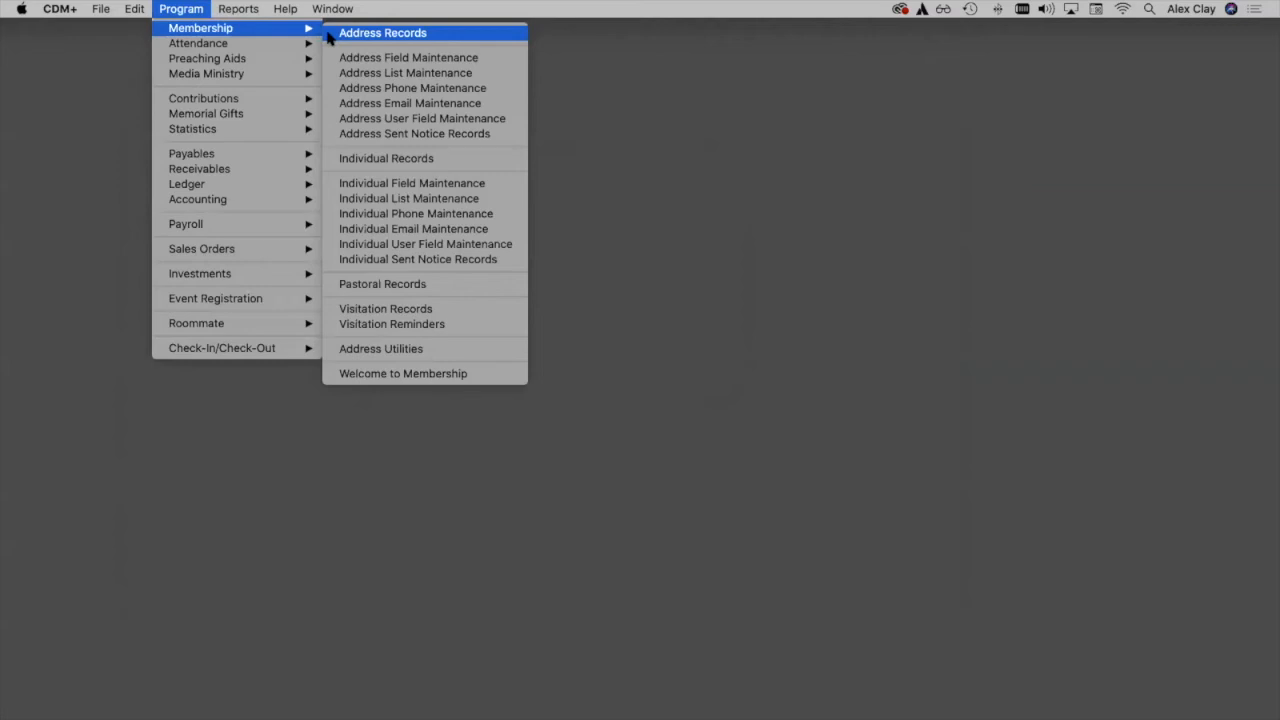
{"action": "left_click", "coordinate": [339, 166]}
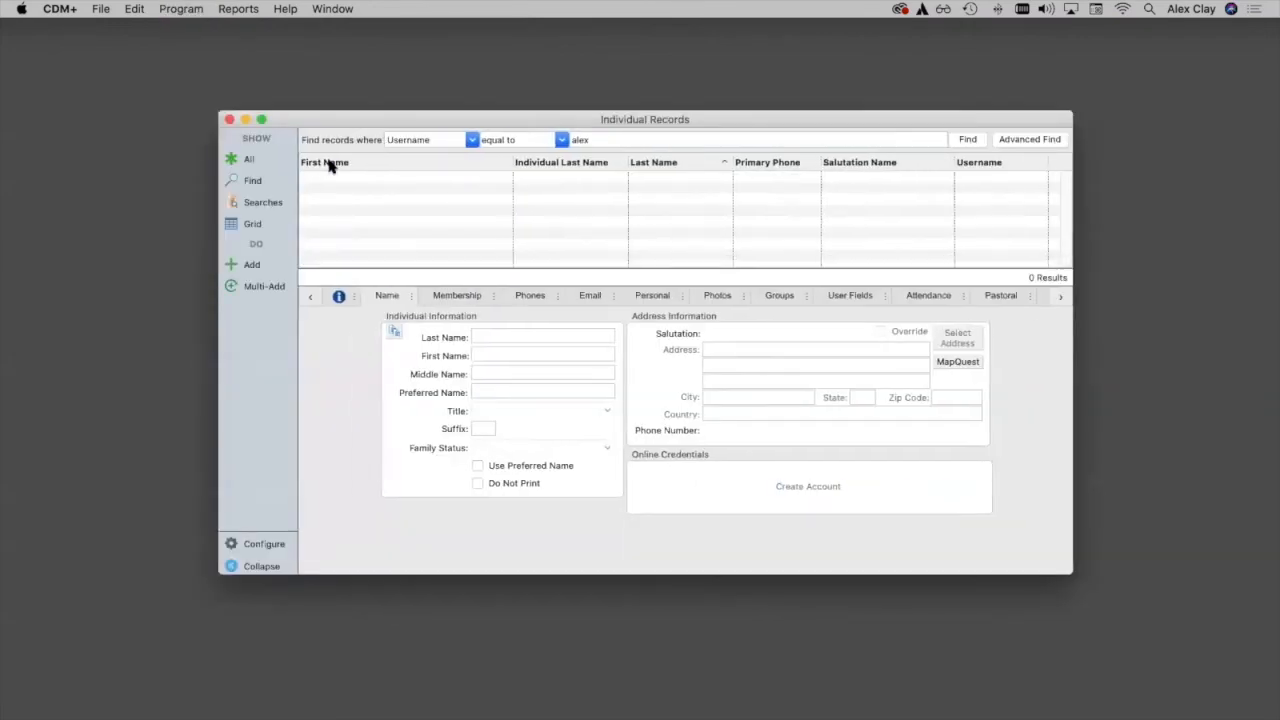
{"action": "left_click", "coordinate": [967, 139]}
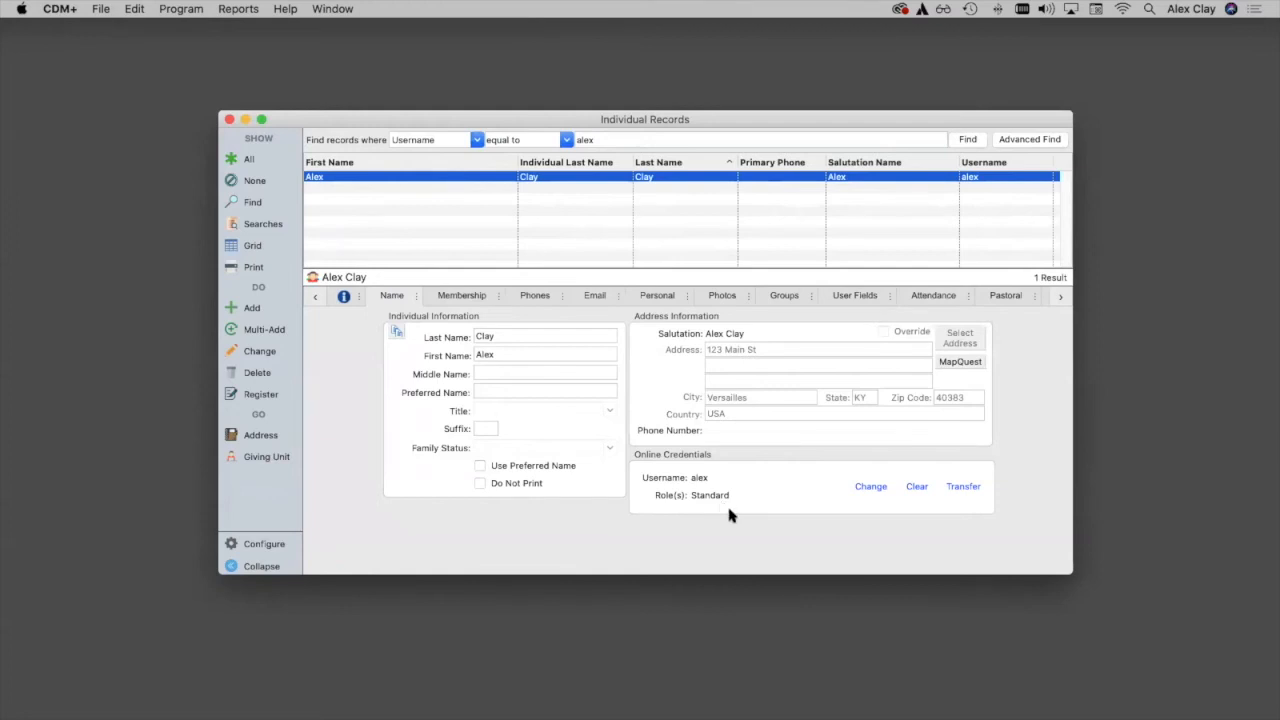
Switch to Safari to view the giver's account menu on the giving site, then return to the individual record in CDM+.
{"action": "mouse_move", "coordinate": [565, 705]}
{"action": "left_click", "coordinate": [499, 688]}
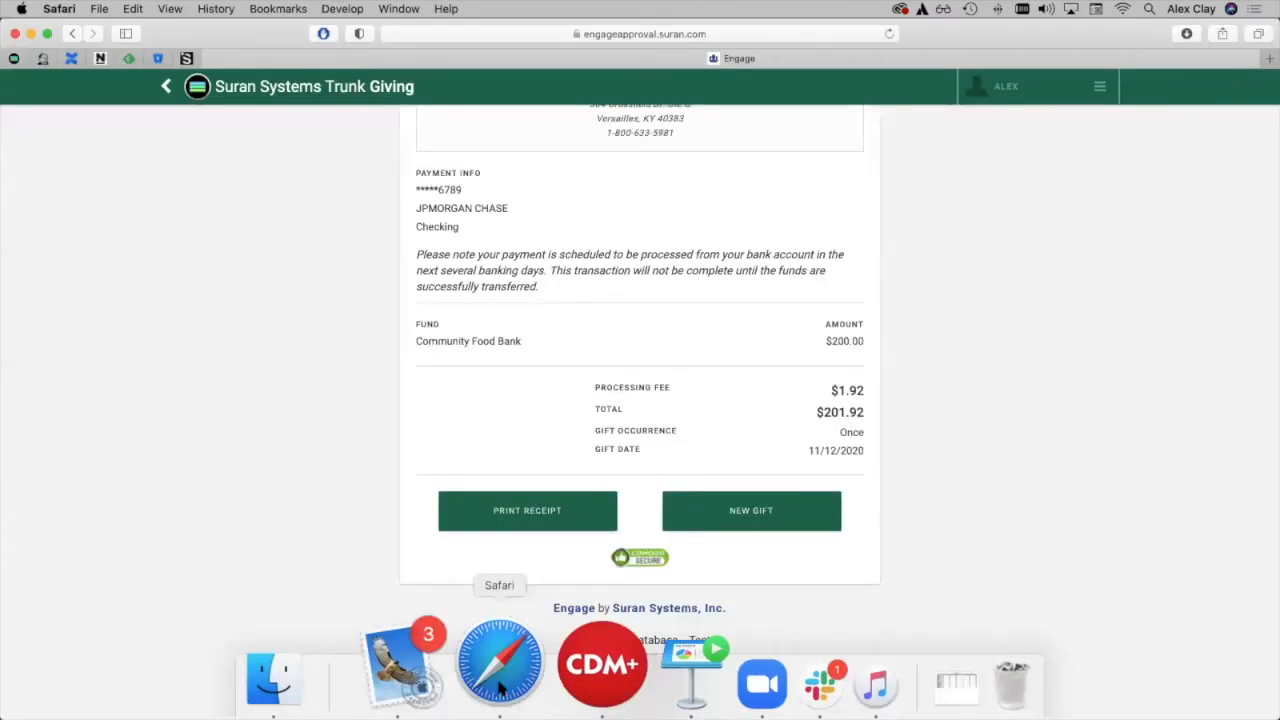
{"action": "left_click", "coordinate": [1013, 93]}
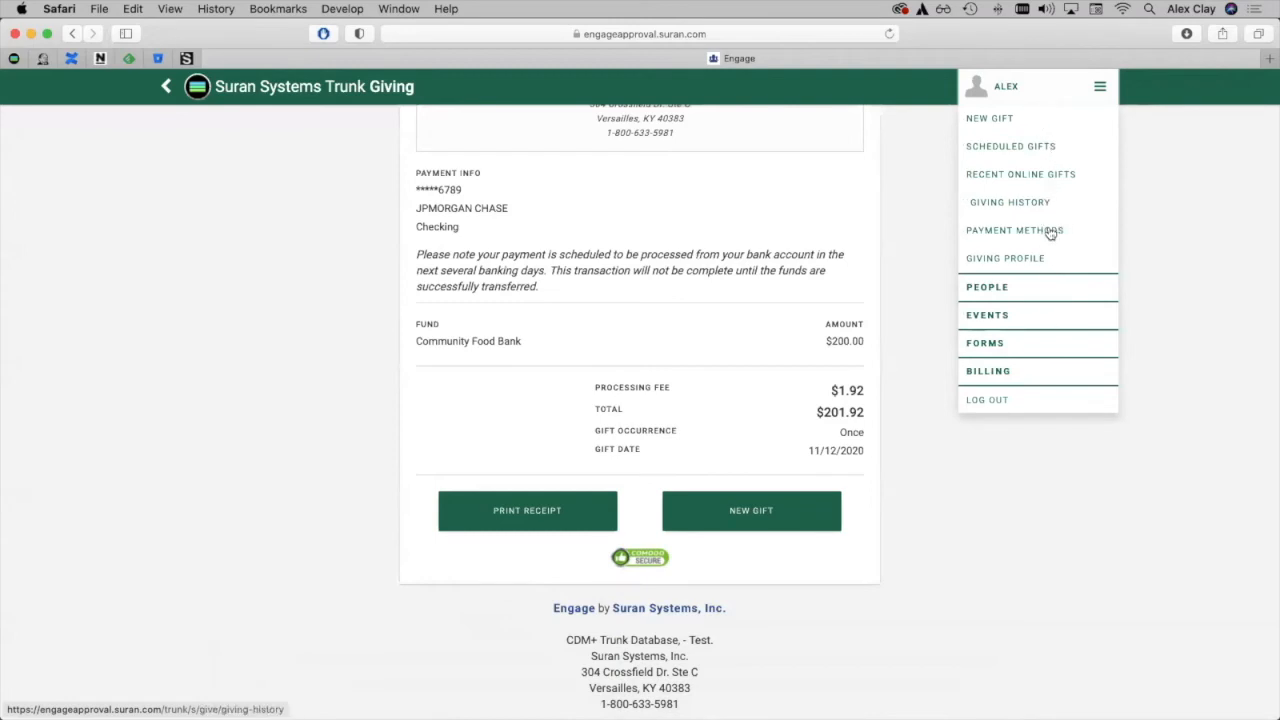
{"action": "left_click", "coordinate": [1214, 262]}
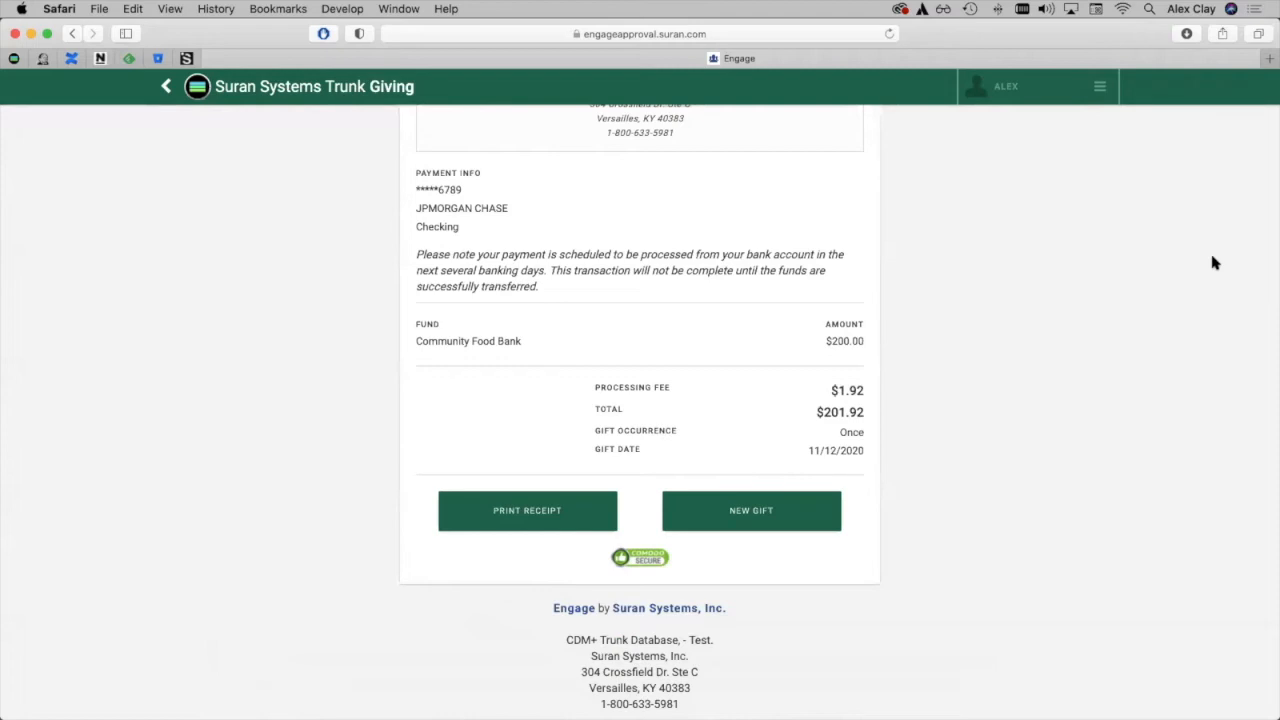
{"action": "mouse_move", "coordinate": [562, 717]}
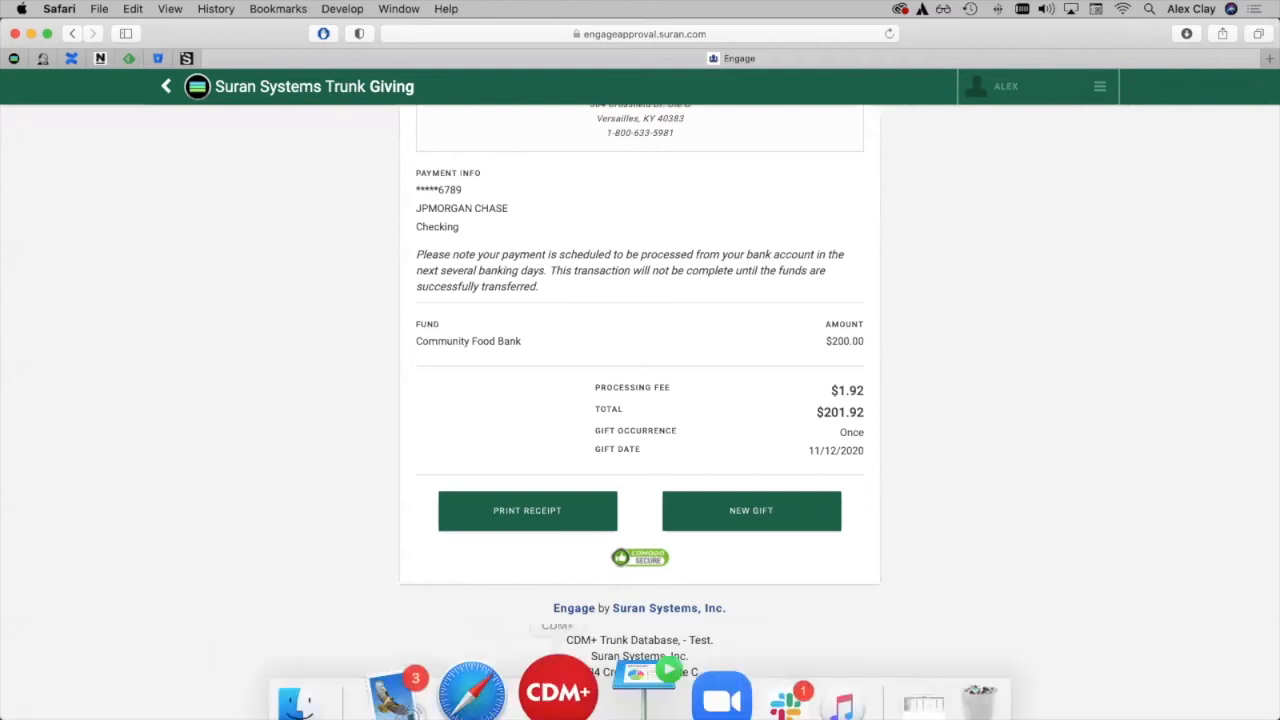
{"action": "left_click", "coordinate": [568, 676]}
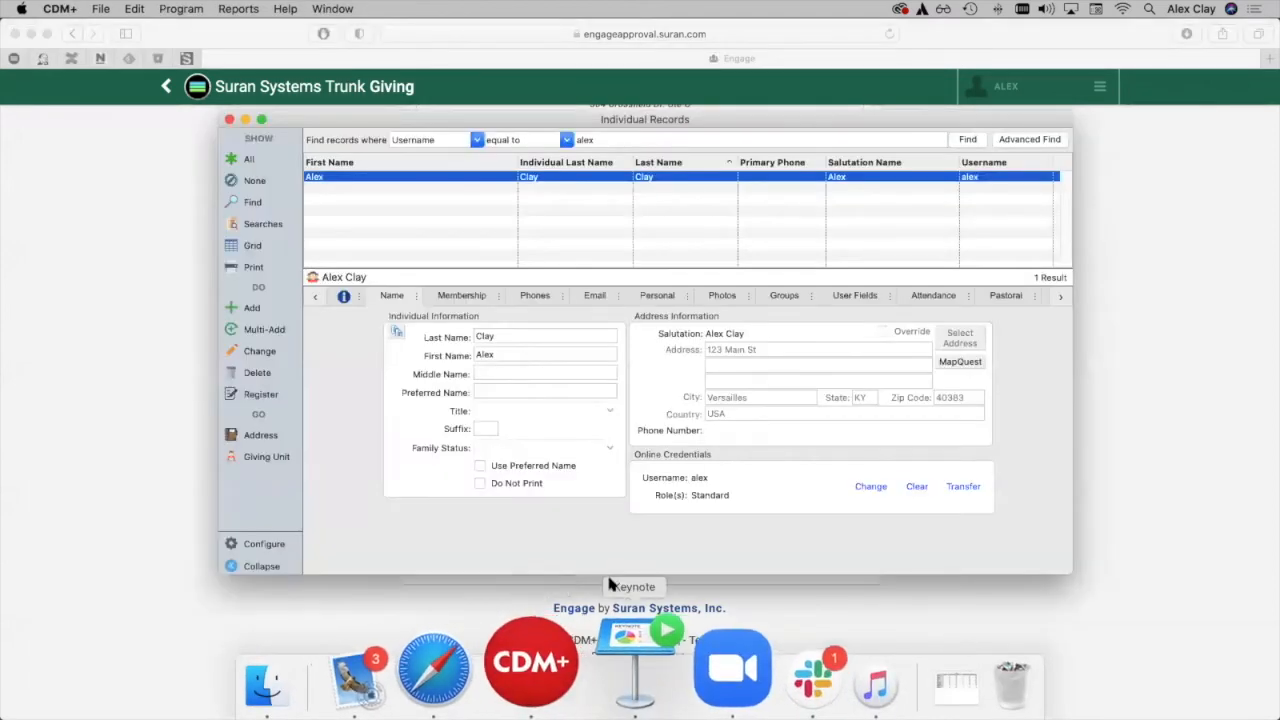
Set the role in the individual's online credentials to Administrator.
{"action": "left_click", "coordinate": [872, 488]}
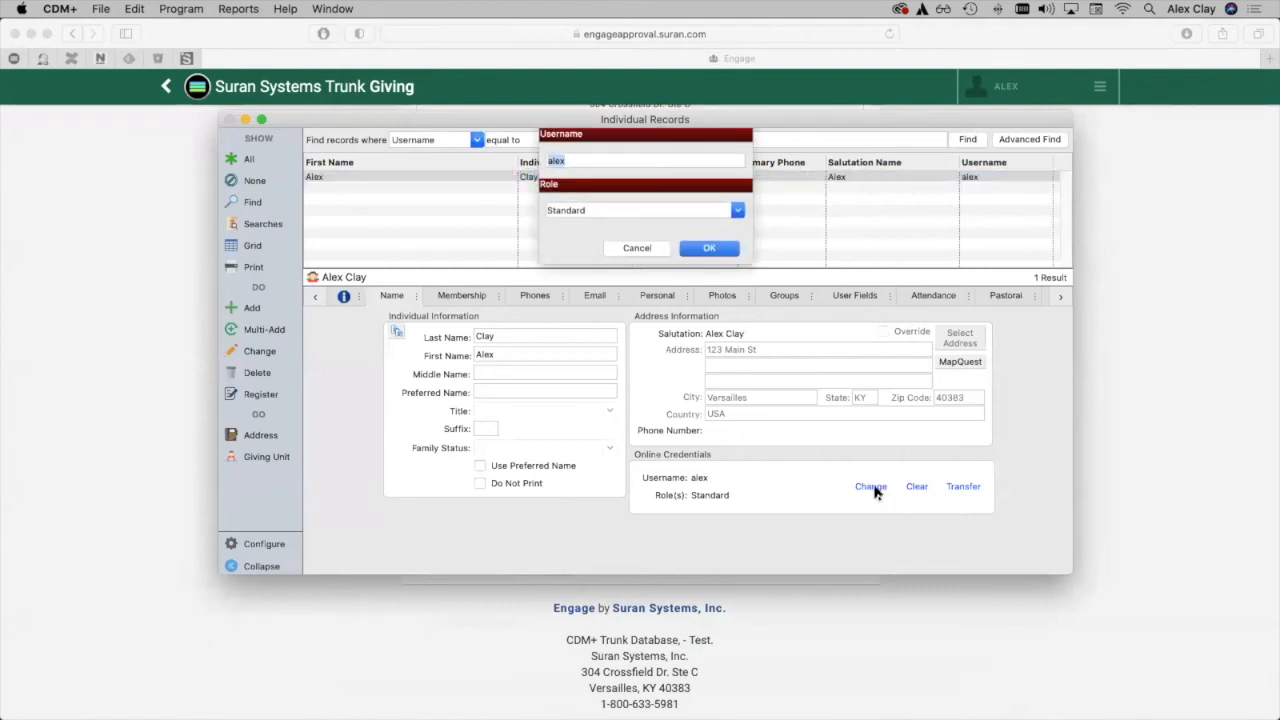
{"action": "left_click", "coordinate": [740, 216]}
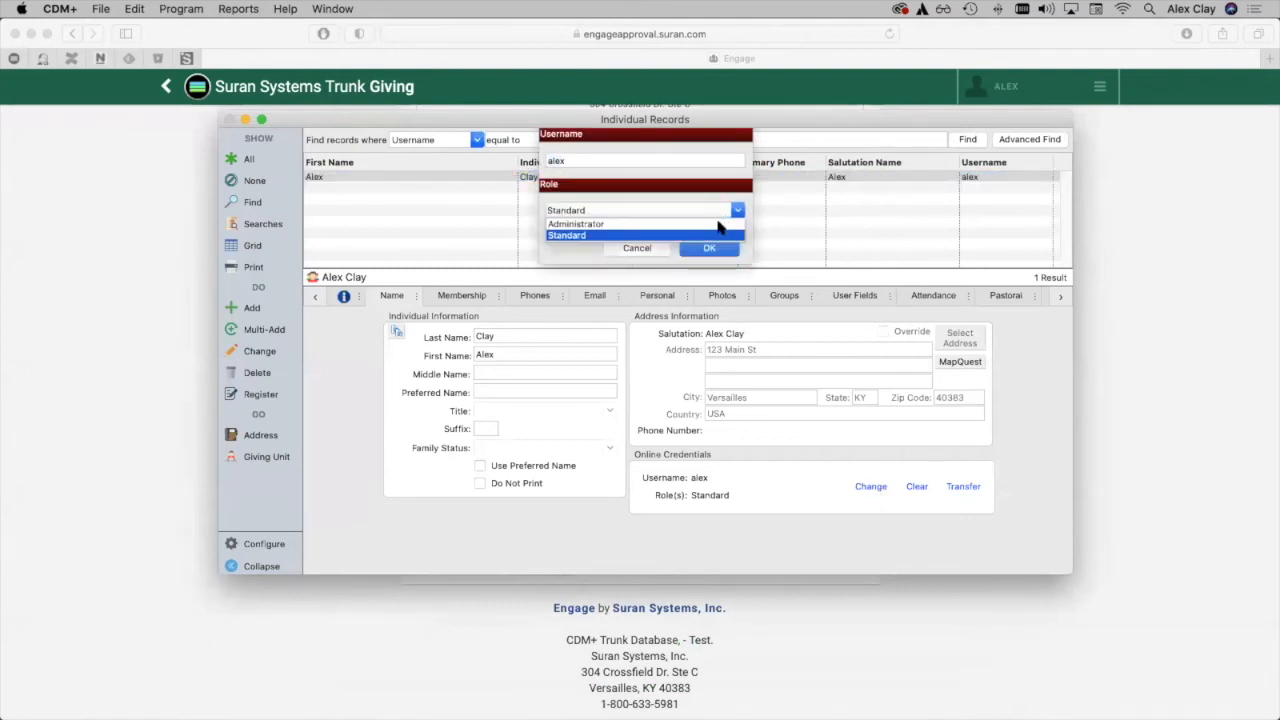
{"action": "left_click", "coordinate": [722, 226]}
{"action": "left_click", "coordinate": [714, 249]}
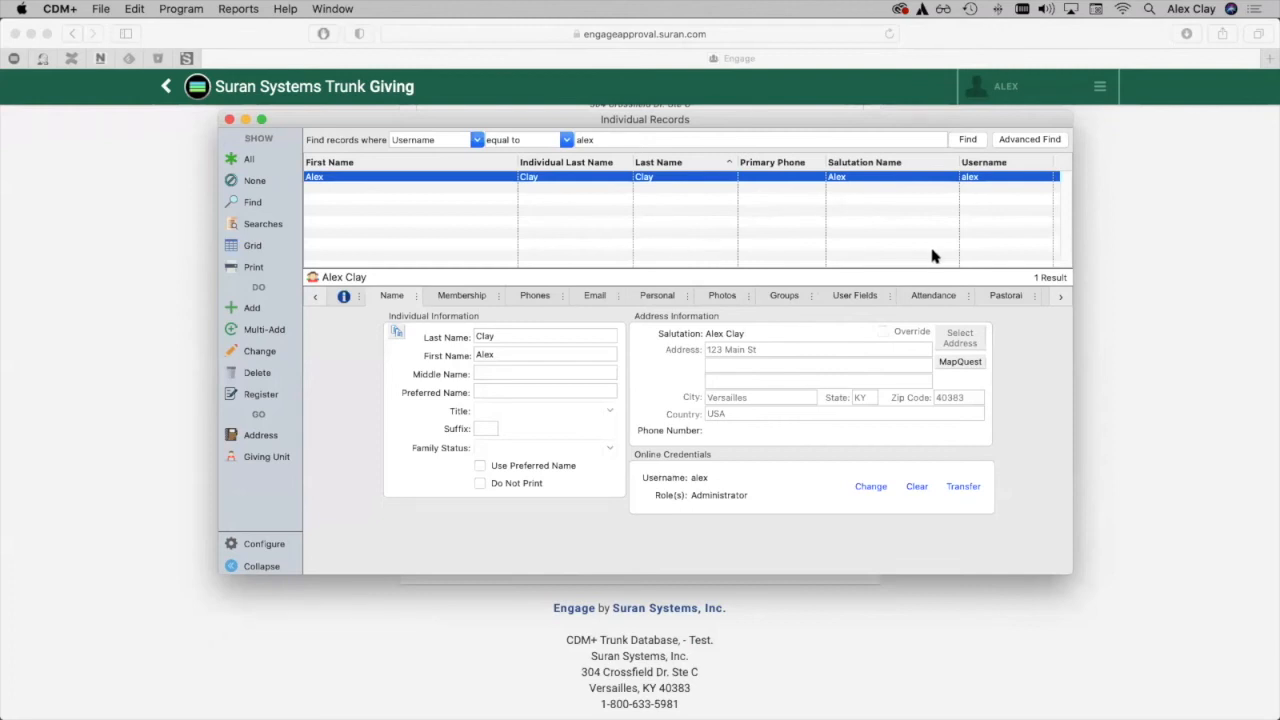
Switch to Safari, reload the giving site and open its Admin settings from the account menu.
{"action": "left_click", "coordinate": [1117, 252]}
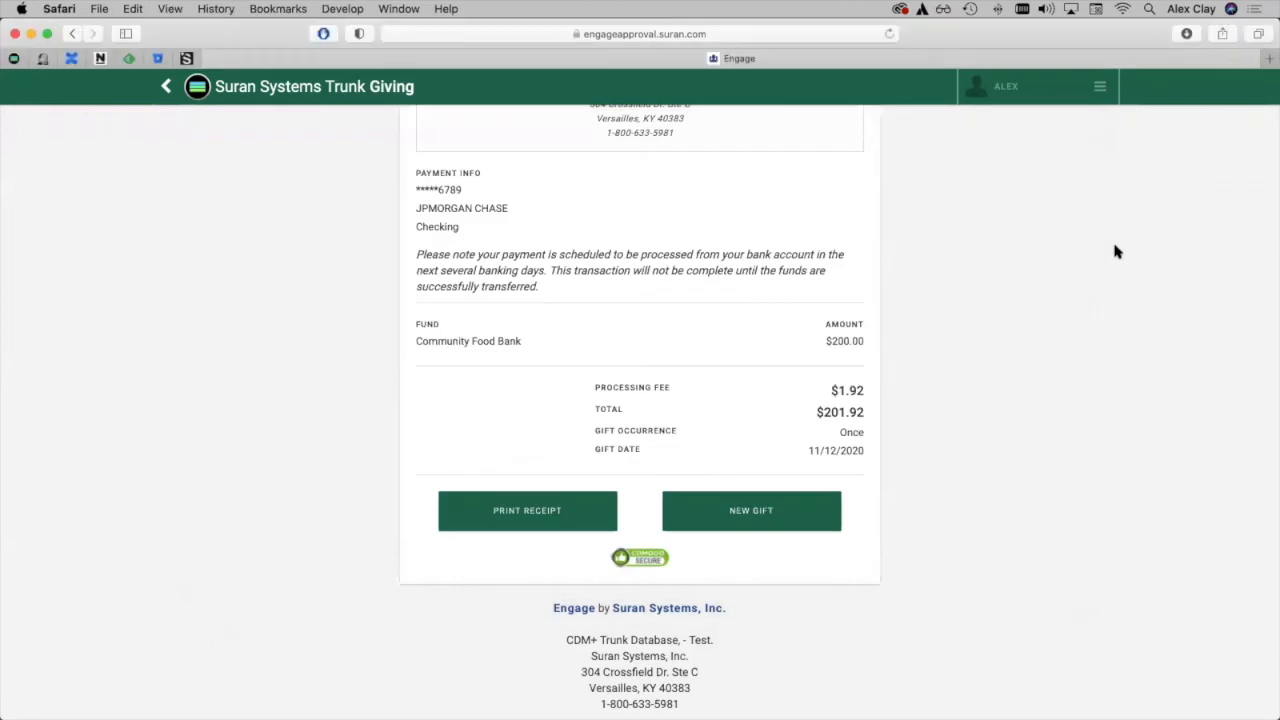
{"action": "left_click", "coordinate": [889, 34]}
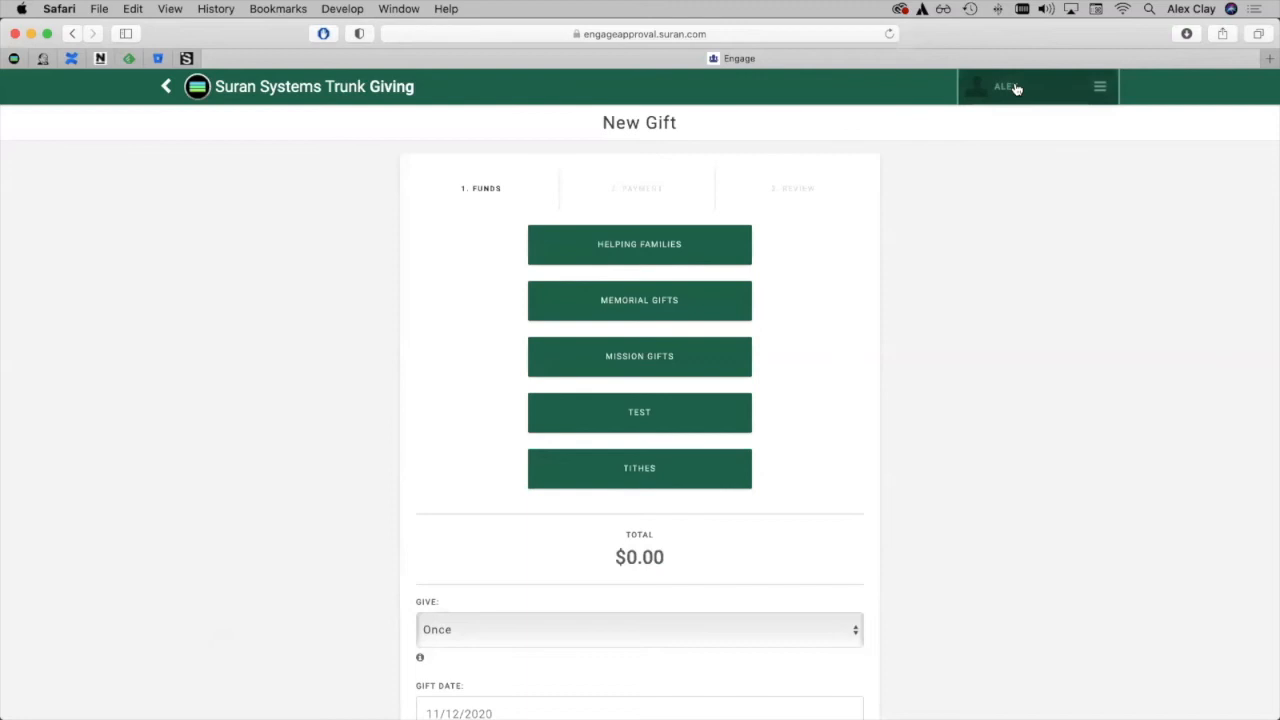
{"action": "left_click", "coordinate": [1019, 88]}
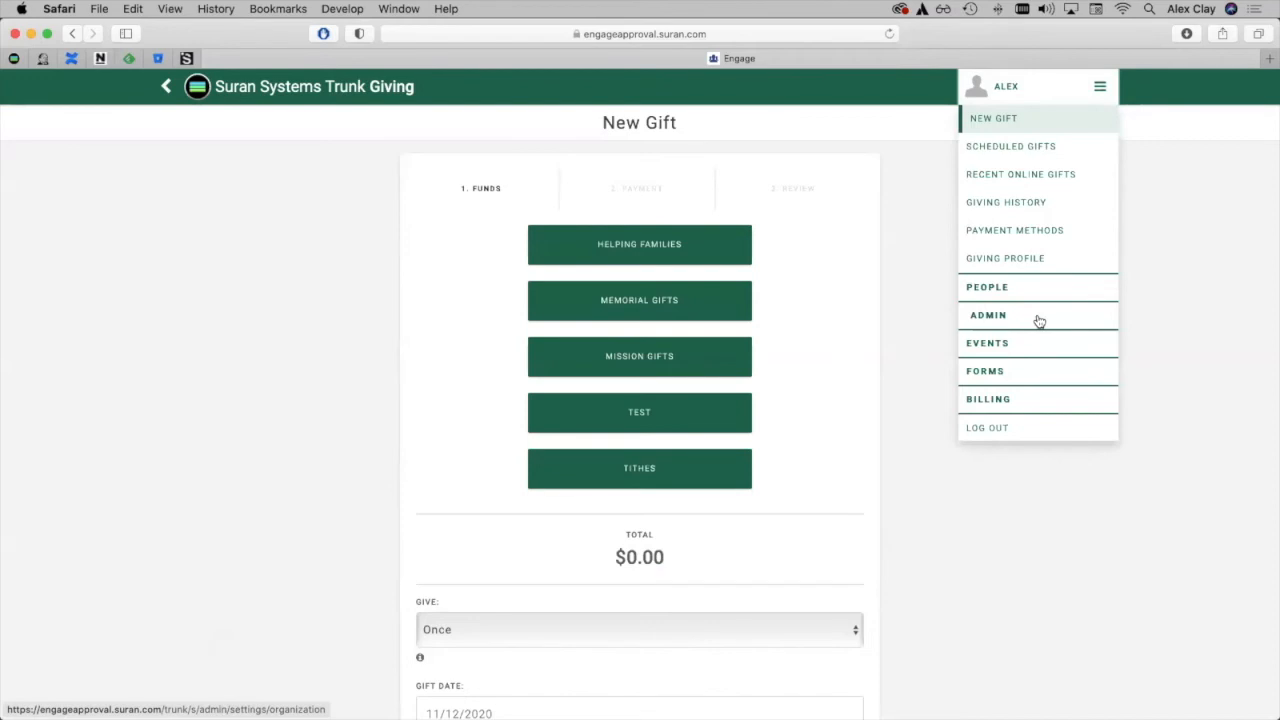
{"action": "scroll", "coordinate": [1019, 322], "scroll_direction": "down", "scroll_amount": 1}
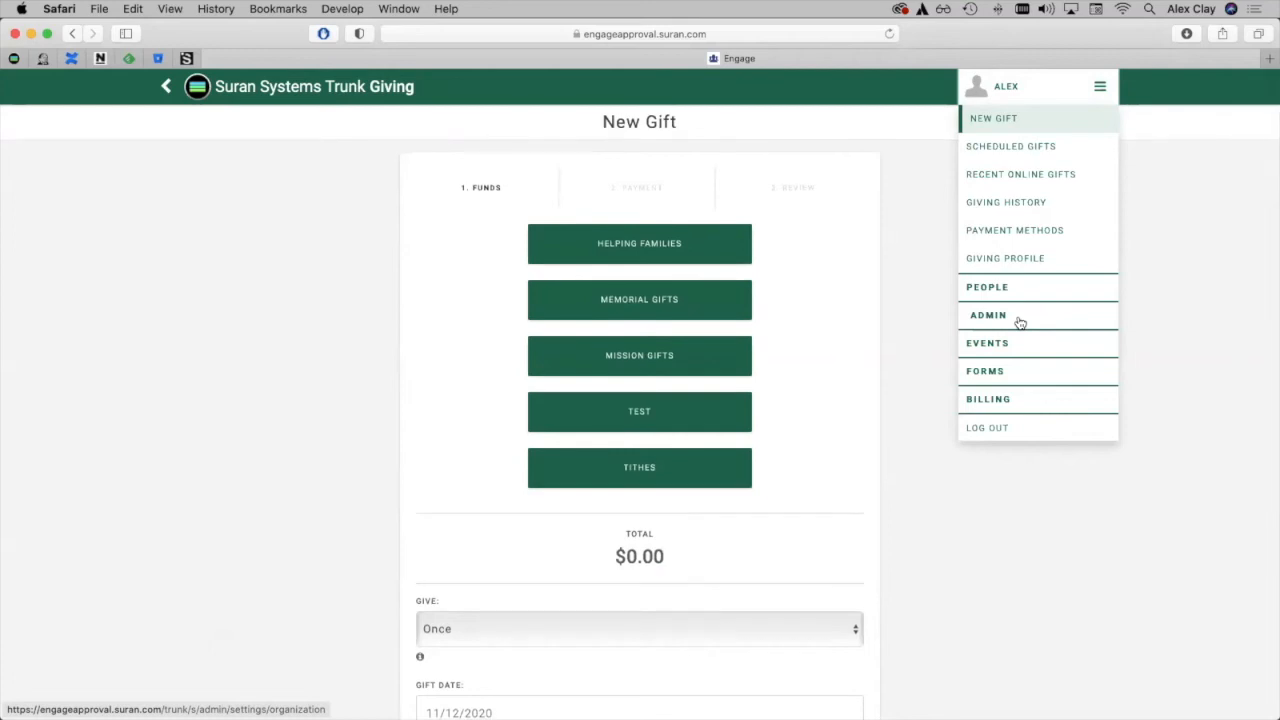
{"action": "left_click", "coordinate": [1019, 322]}
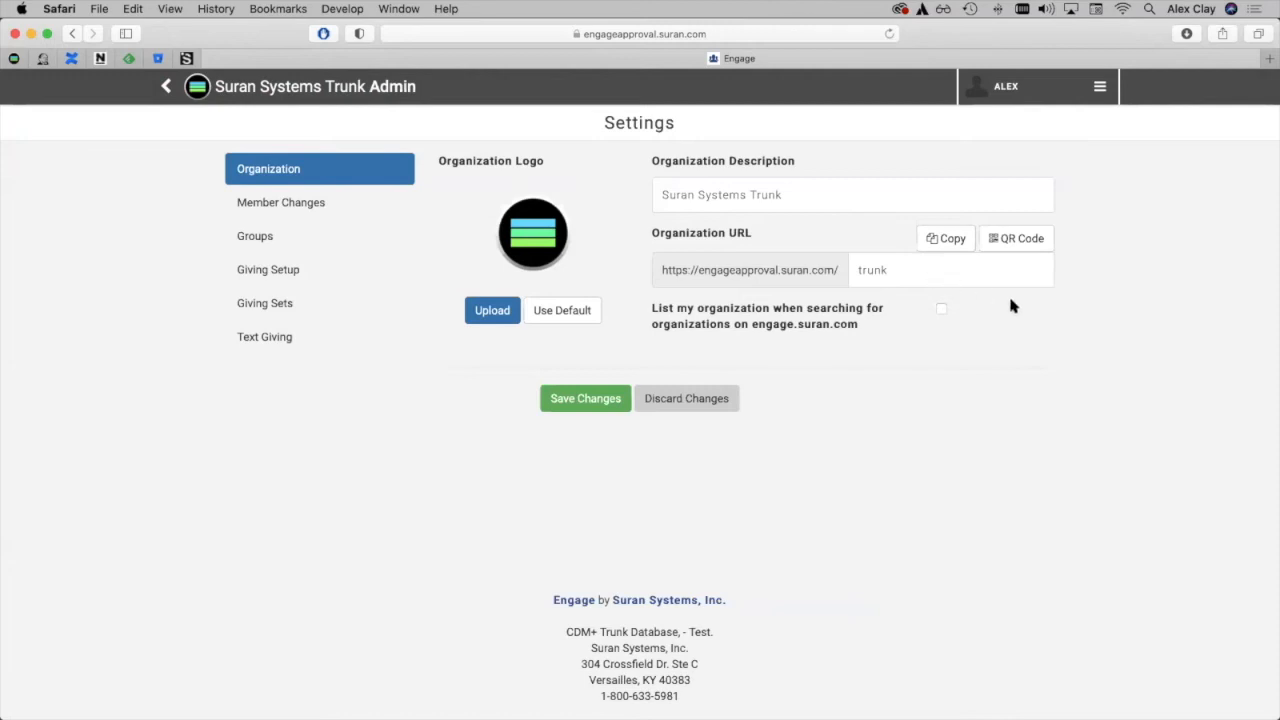
{"action": "left_click", "coordinate": [1057, 92]}
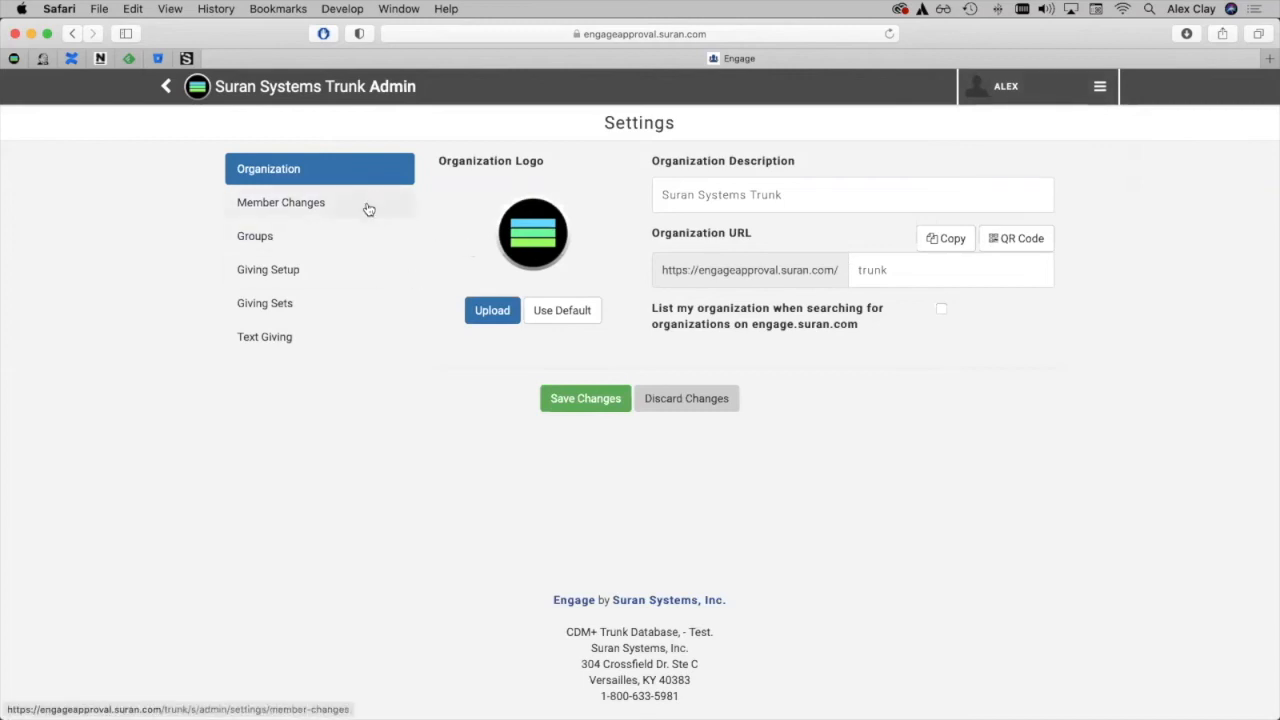
In Giving Setup, choose Fee Assist Giving Fund as the fund that receives offset fee donations and save the changes.
{"action": "left_click", "coordinate": [335, 276]}
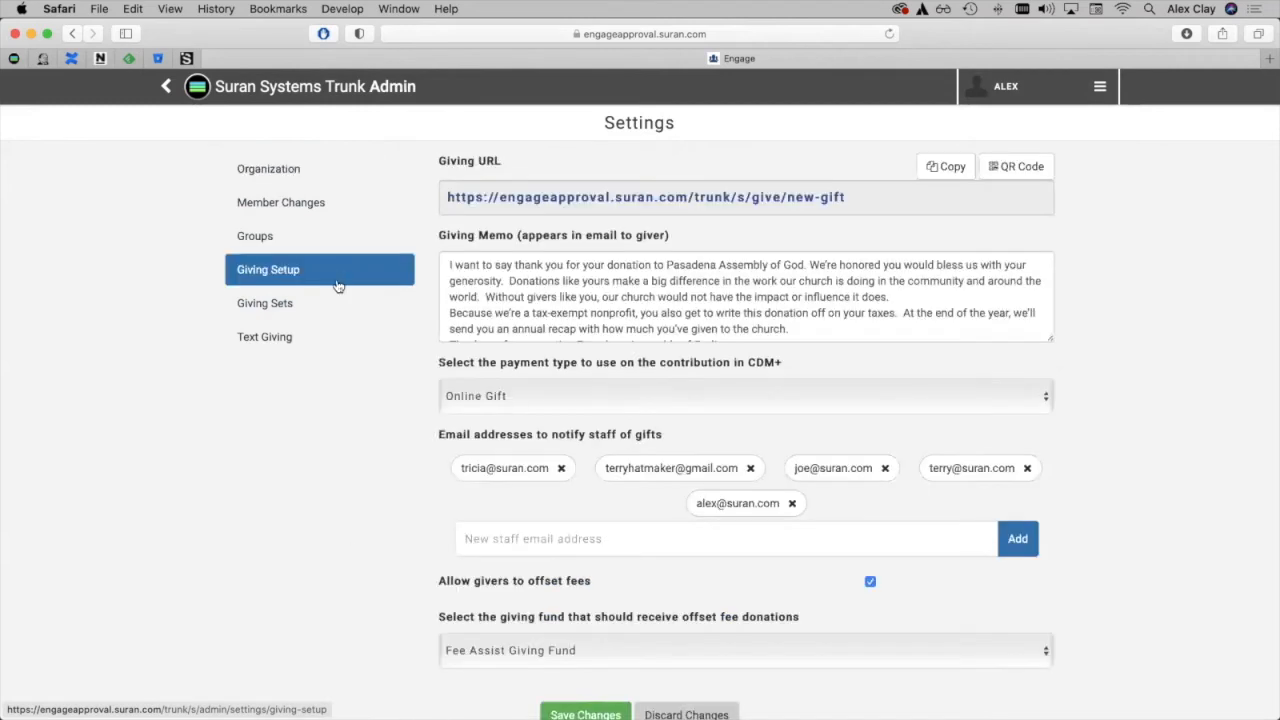
{"action": "scroll", "coordinate": [348, 538], "scroll_direction": "down", "scroll_amount": 2}
{"action": "scroll", "coordinate": [348, 538], "scroll_direction": "down", "scroll_amount": 2}
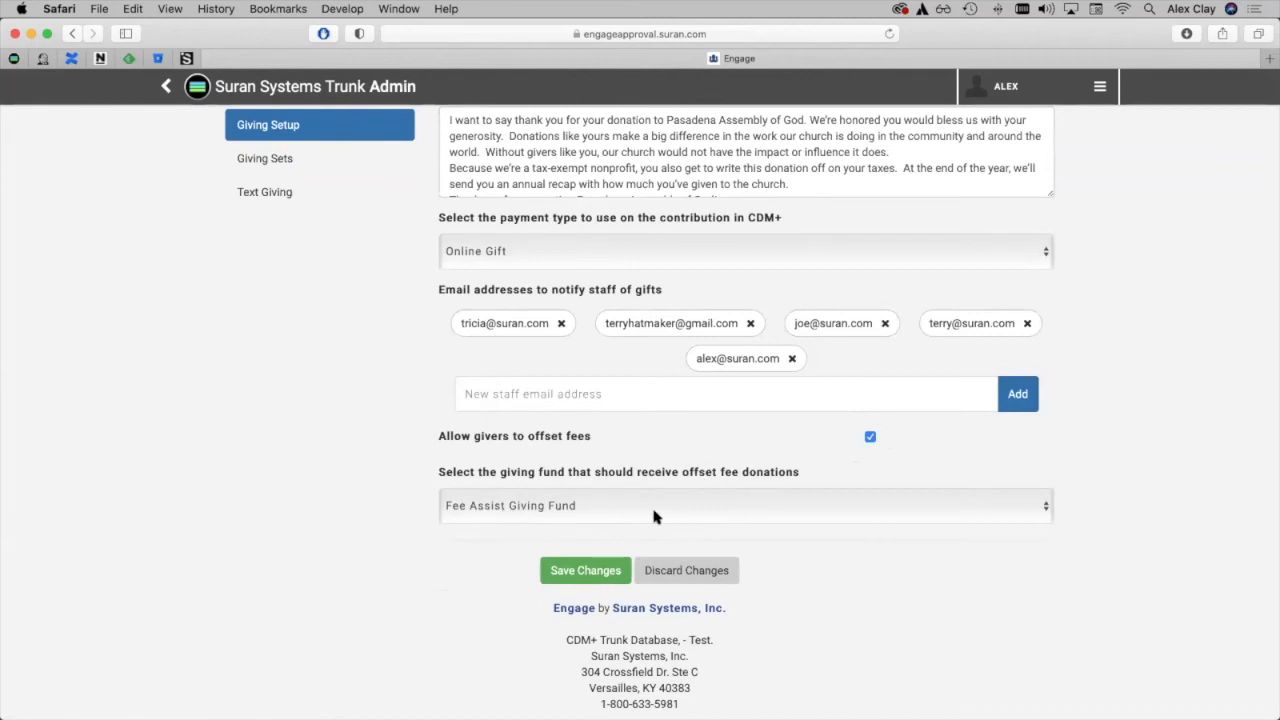
{"action": "left_click", "coordinate": [684, 511]}
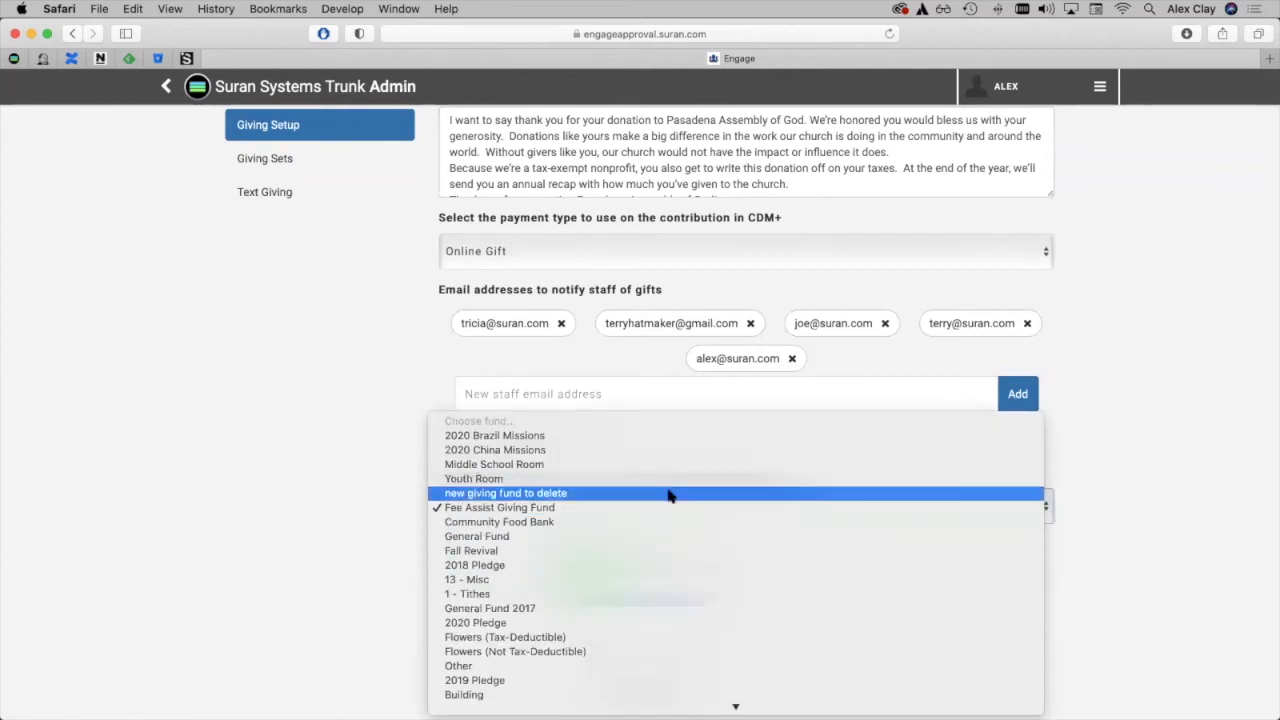
{"action": "left_click", "coordinate": [666, 508]}
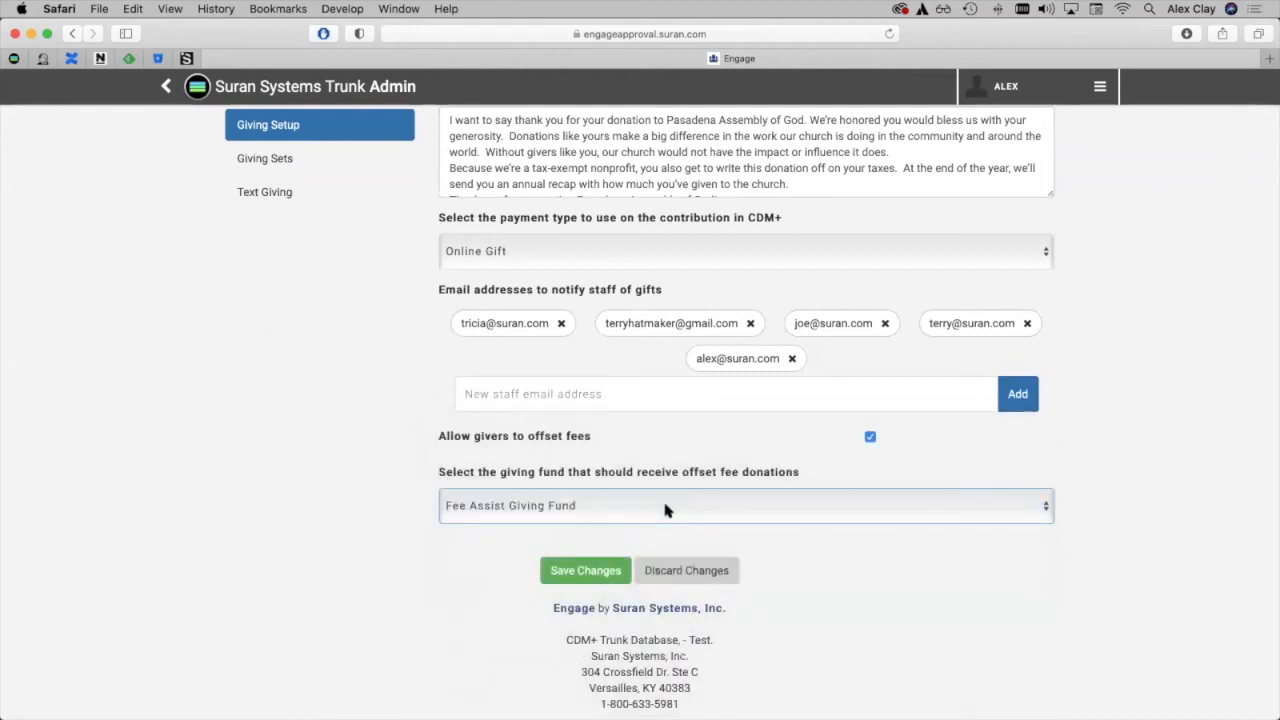
{"action": "left_click", "coordinate": [565, 570]}
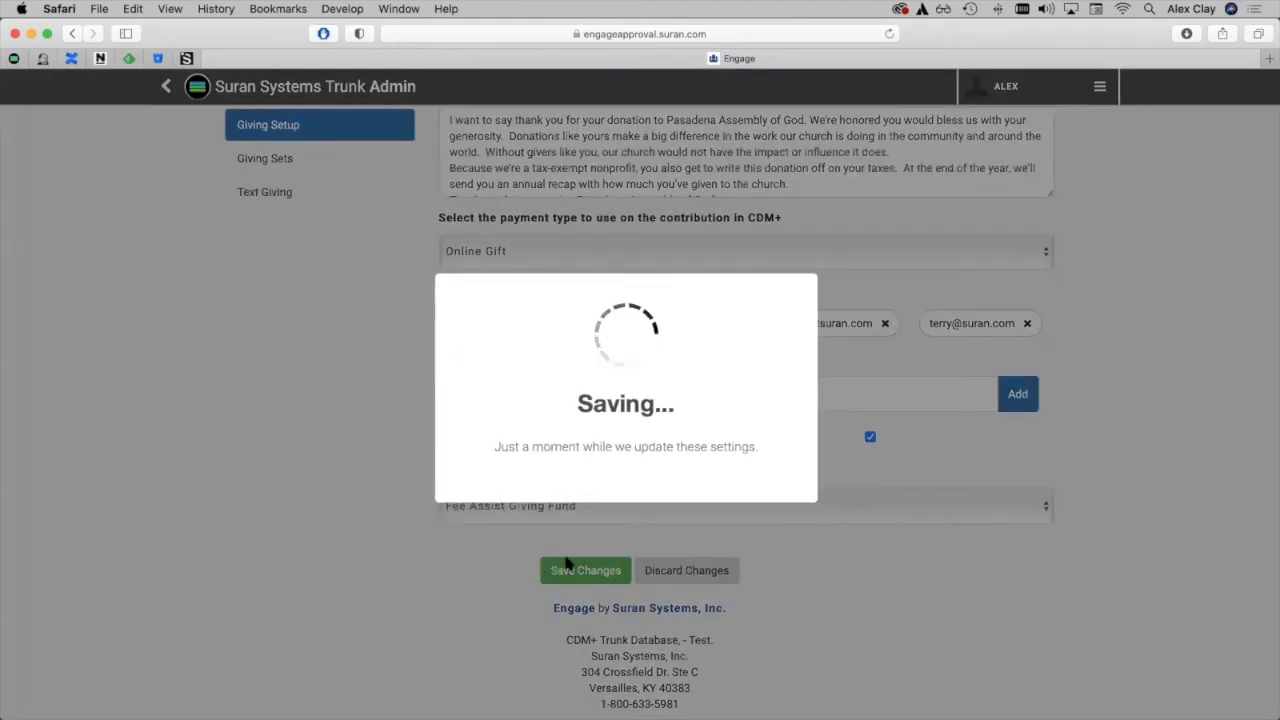
{"action": "left_click", "coordinate": [627, 488]}
{"action": "scroll", "coordinate": [627, 490], "scroll_direction": "up", "scroll_amount": 1}
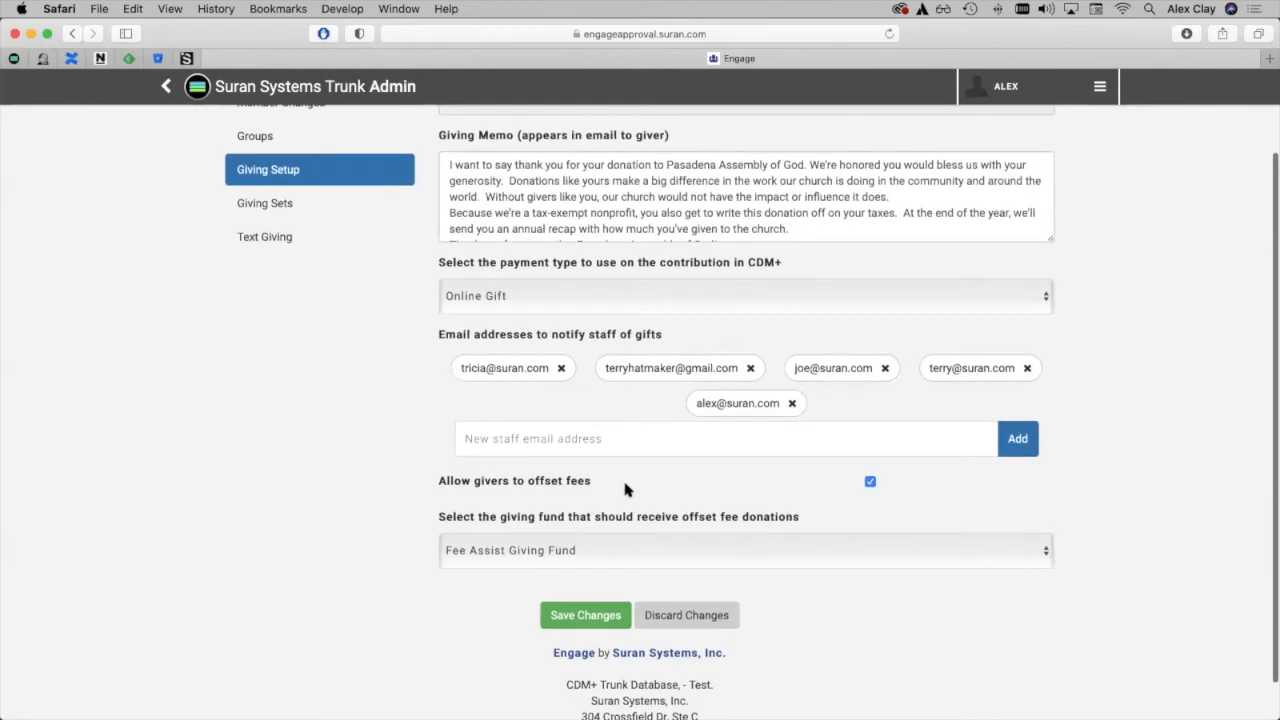
{"action": "scroll", "coordinate": [625, 488], "scroll_direction": "up", "scroll_amount": 2}
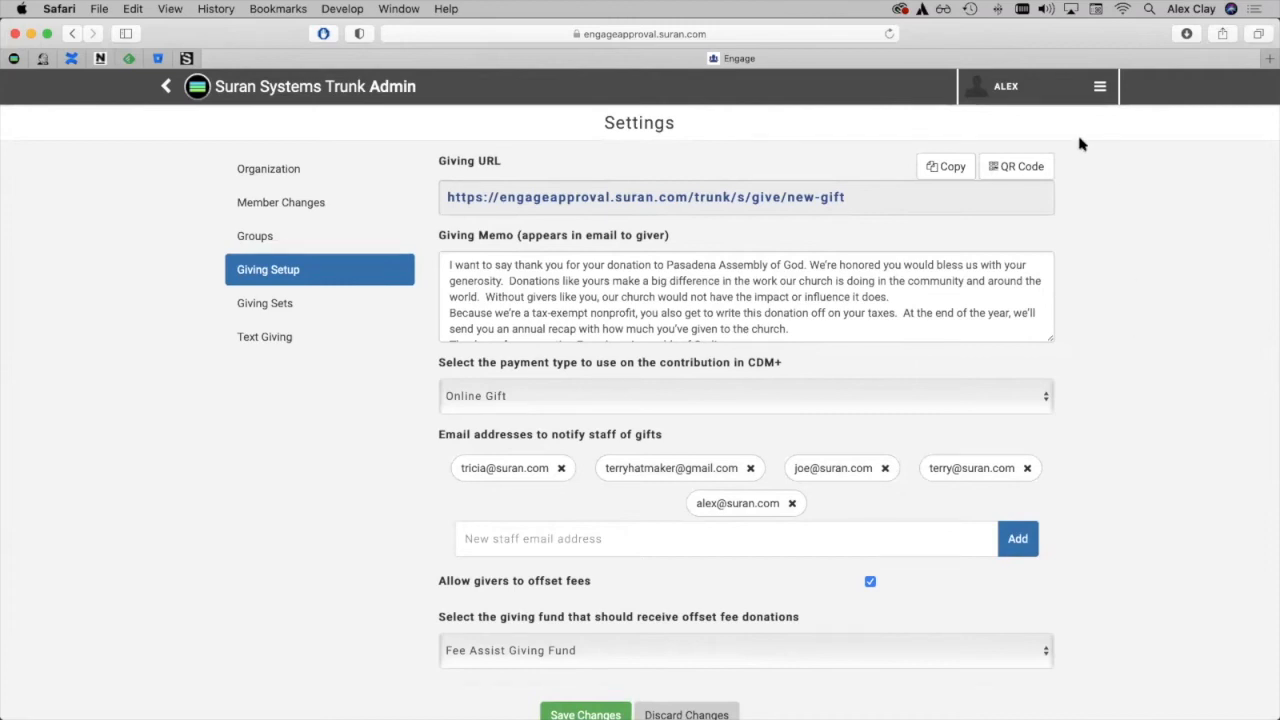
Return to the Giving area and open the giver's scheduled gifts.
{"action": "left_click", "coordinate": [1018, 91]}
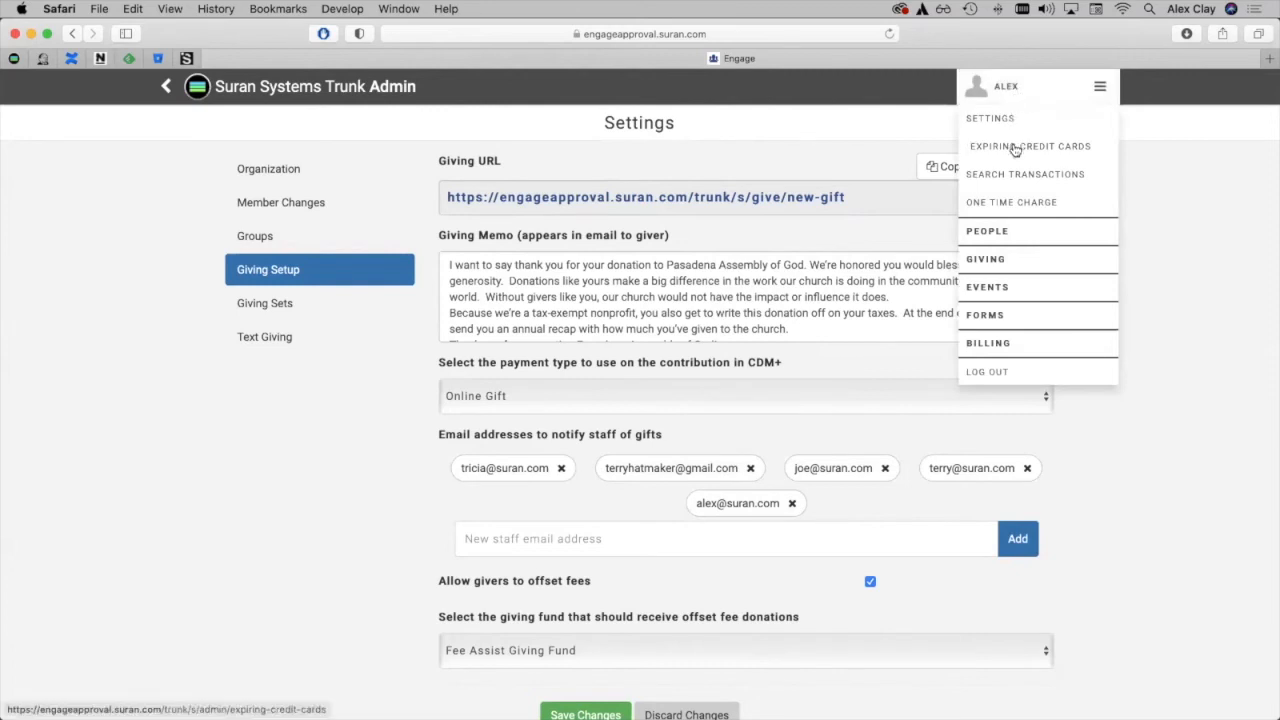
{"action": "left_click", "coordinate": [1012, 262]}
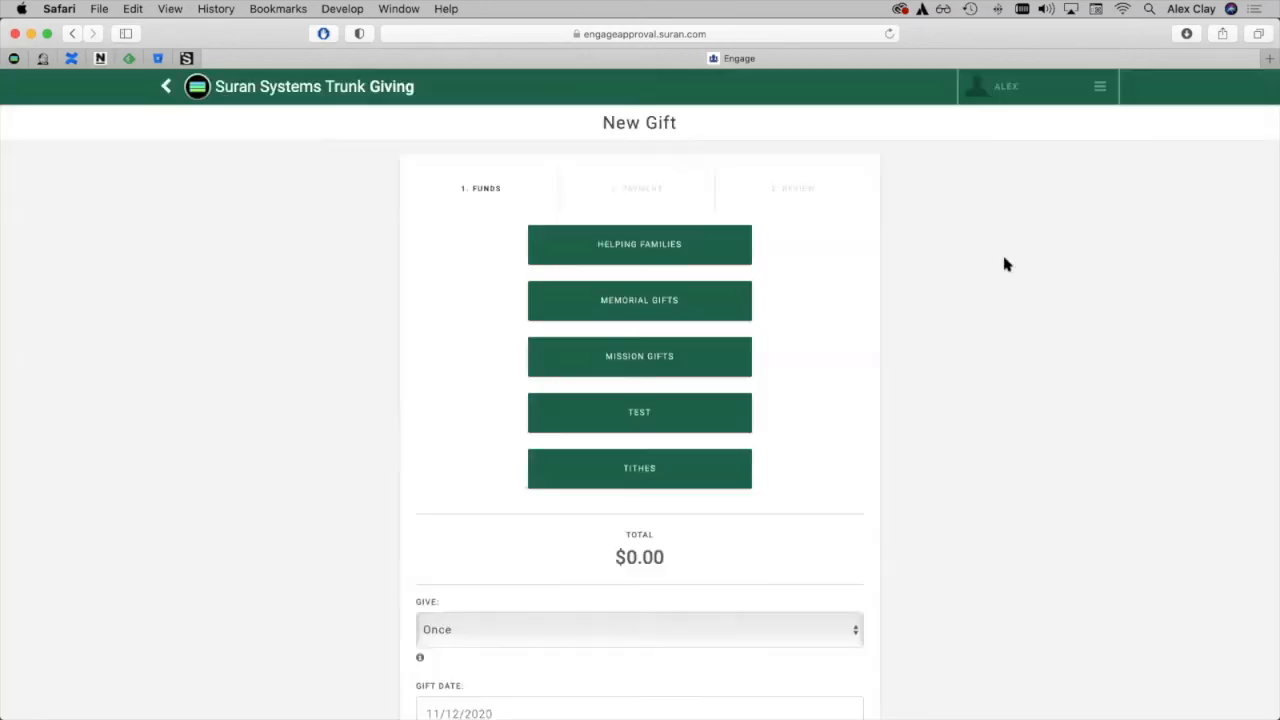
{"action": "left_click", "coordinate": [1004, 92]}
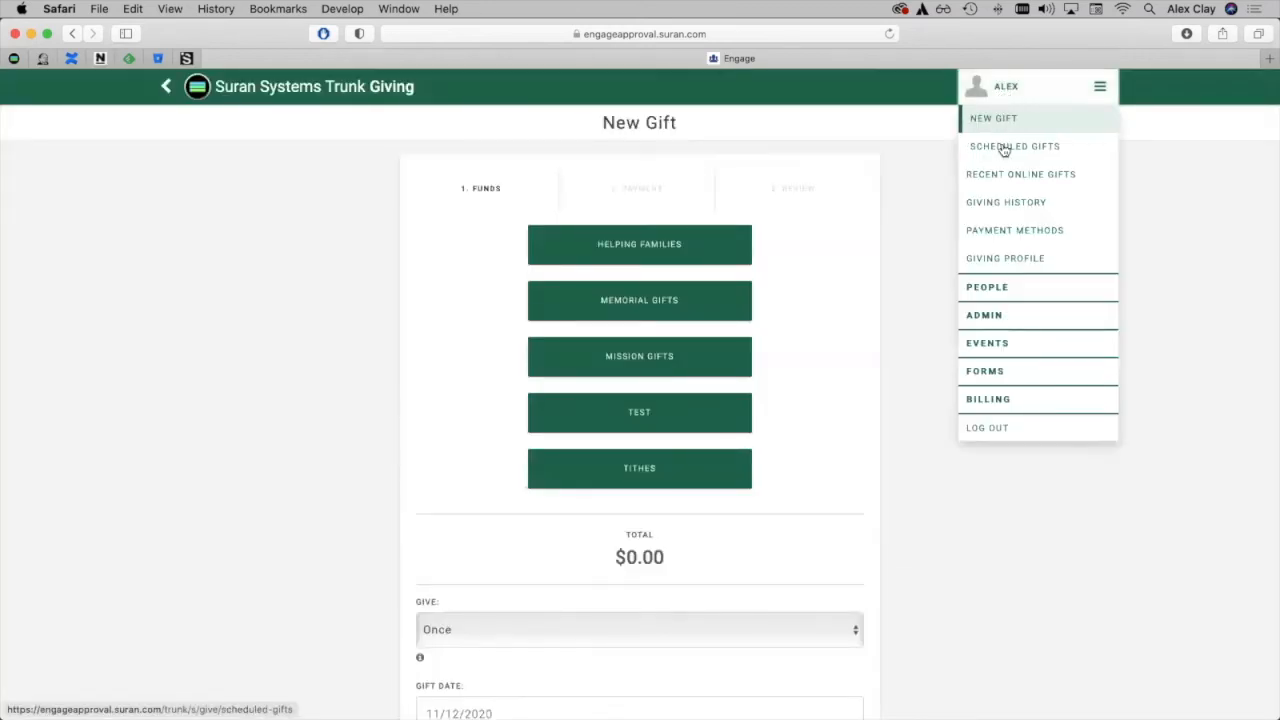
{"action": "left_click", "coordinate": [1087, 151]}
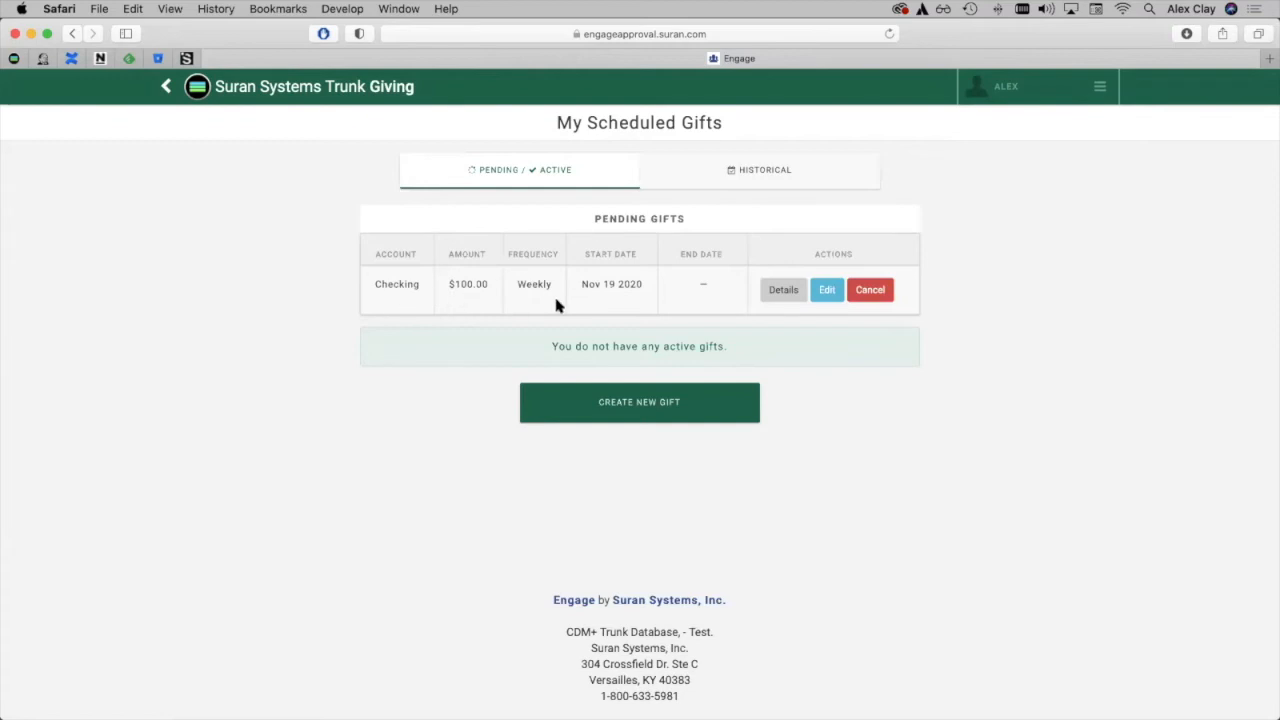
Edit the pending weekly Community Food Bank gift to increase the donation for processing fees, and submit the changes to the recurring gift.
{"action": "left_click", "coordinate": [827, 290]}
{"action": "scroll", "coordinate": [825, 290], "scroll_direction": "down", "scroll_amount": 2}
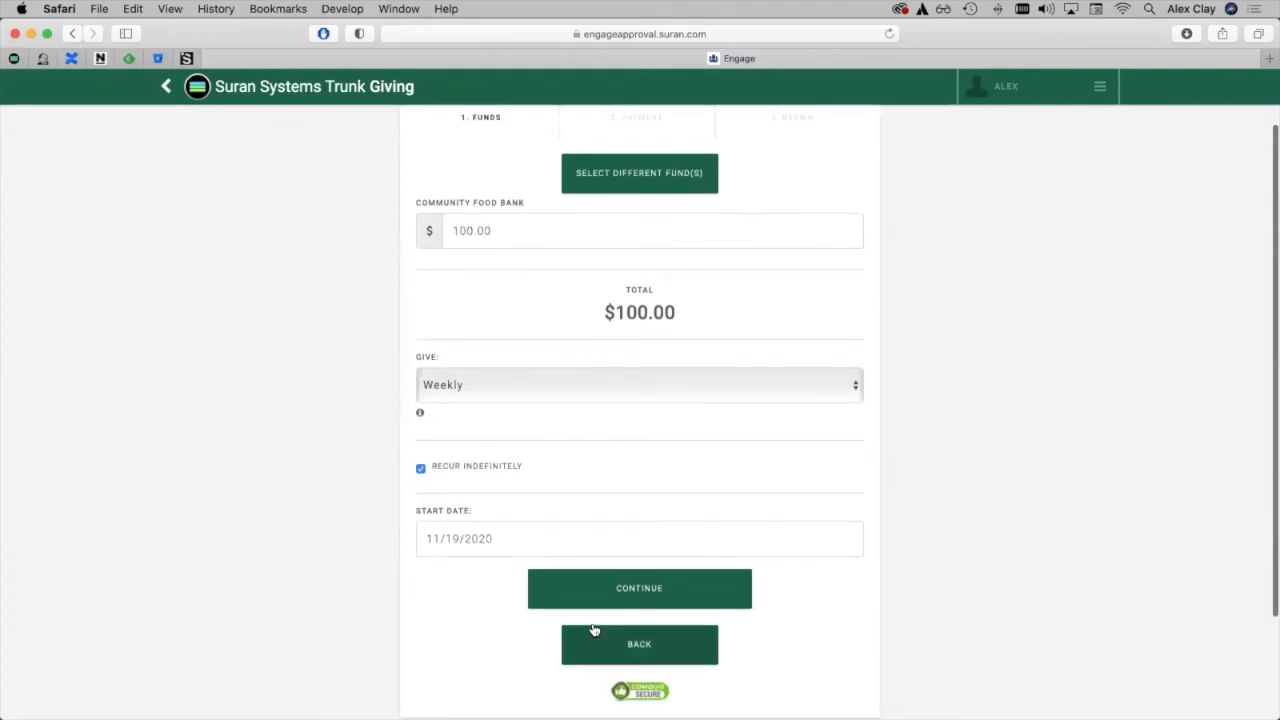
{"action": "left_click", "coordinate": [640, 597]}
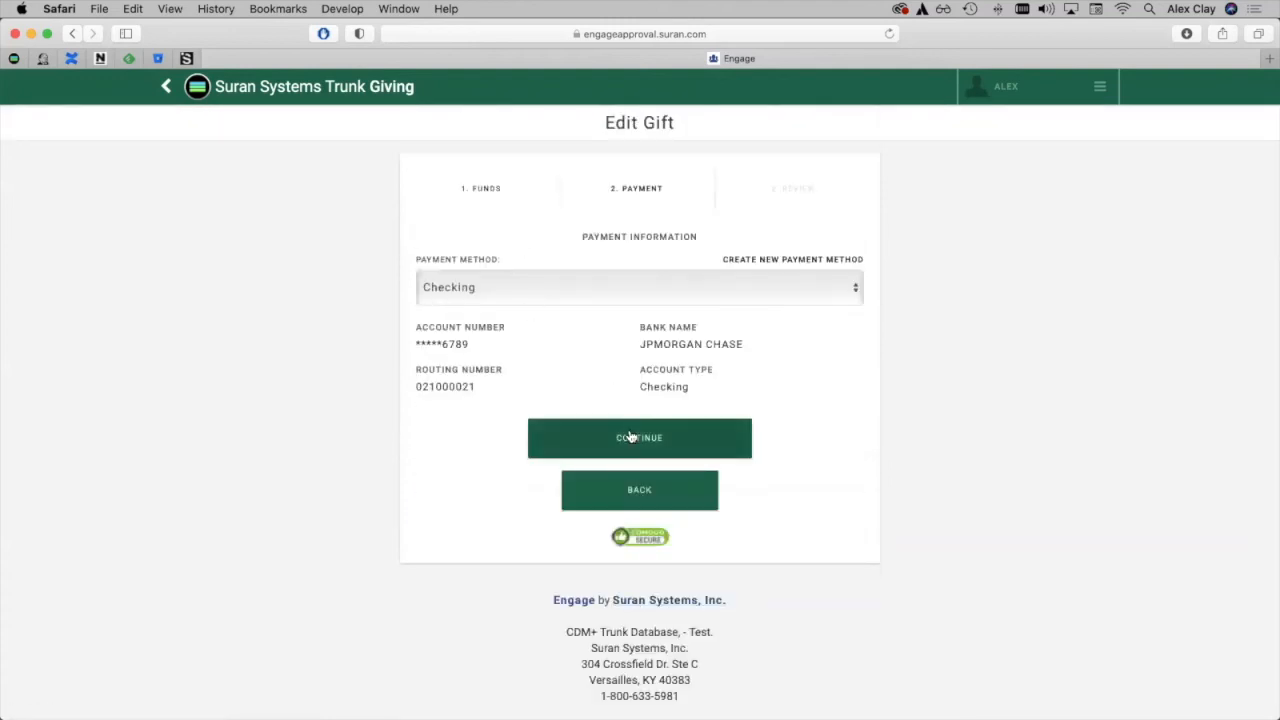
{"action": "left_click", "coordinate": [727, 450]}
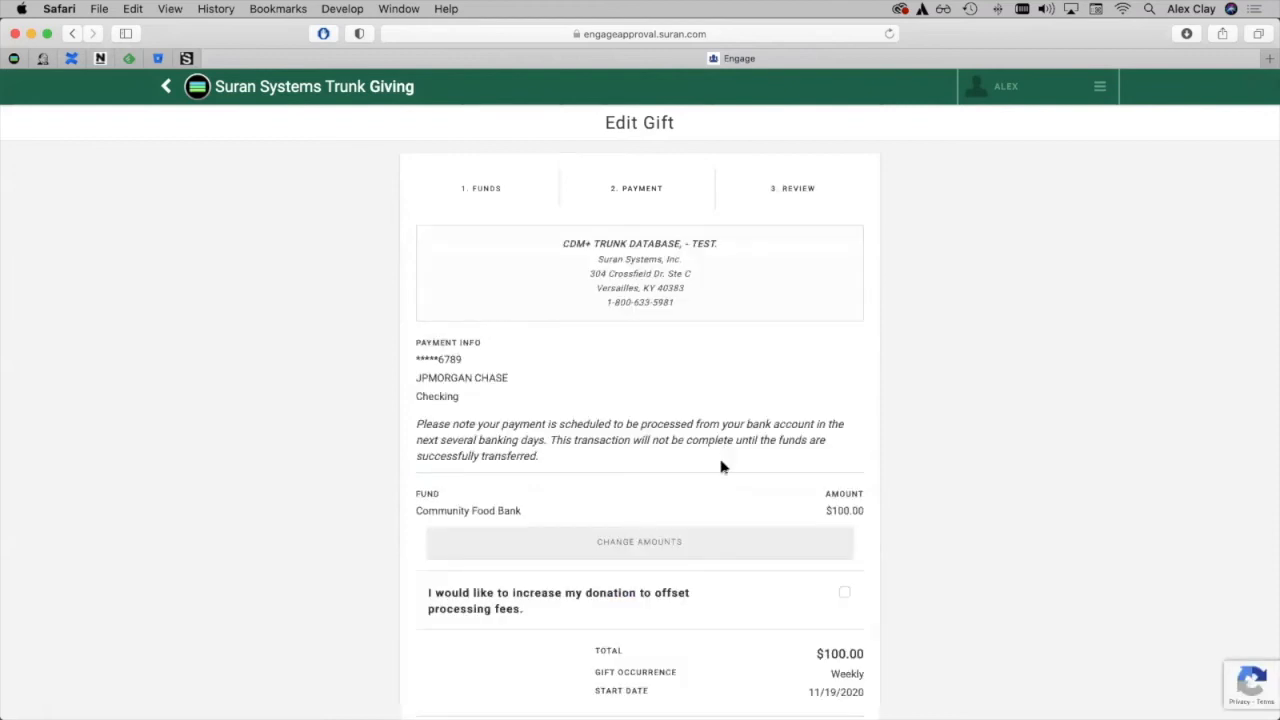
{"action": "scroll", "coordinate": [690, 462], "scroll_direction": "down", "scroll_amount": 3}
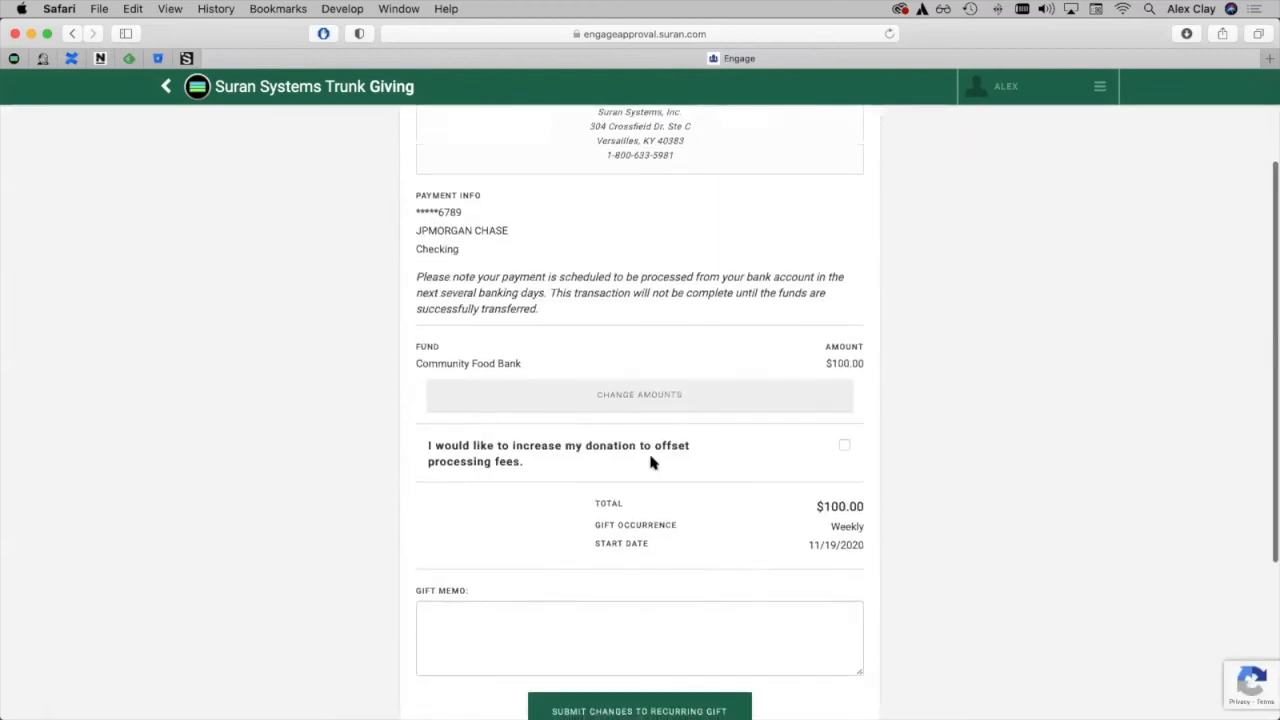
{"action": "left_click", "coordinate": [845, 446]}
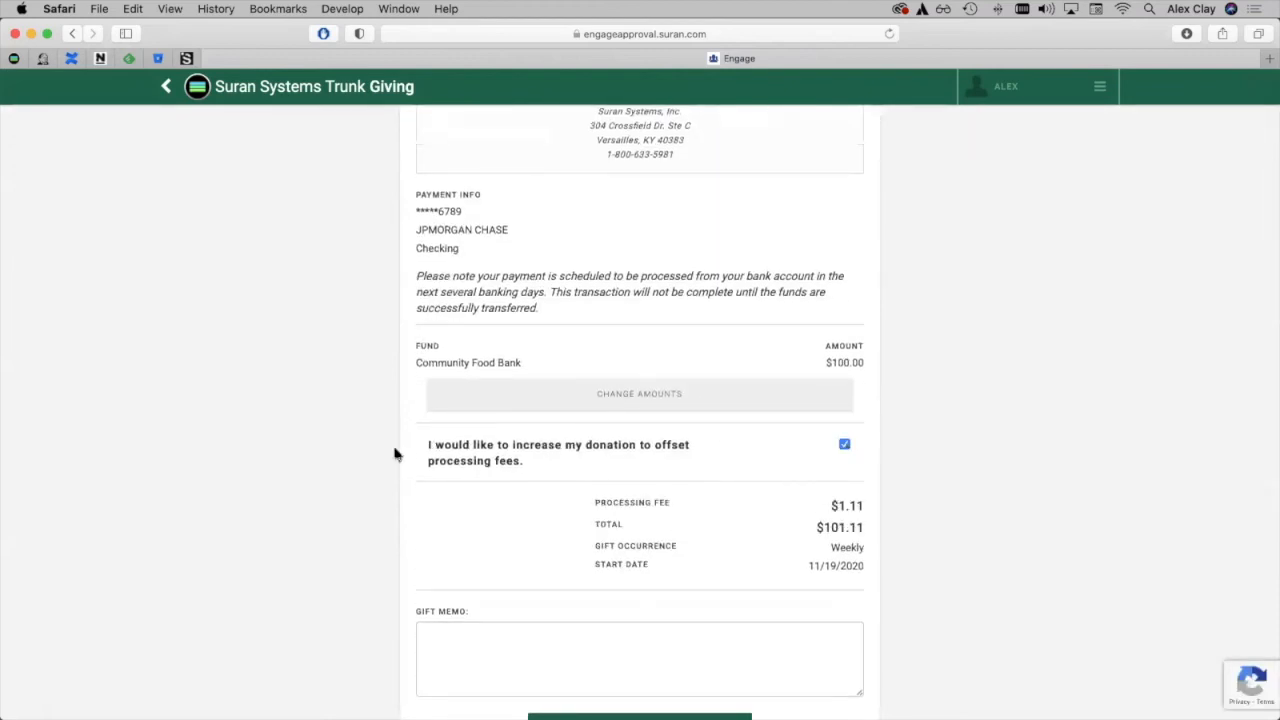
{"action": "scroll", "coordinate": [774, 537], "scroll_direction": "down", "scroll_amount": 3}
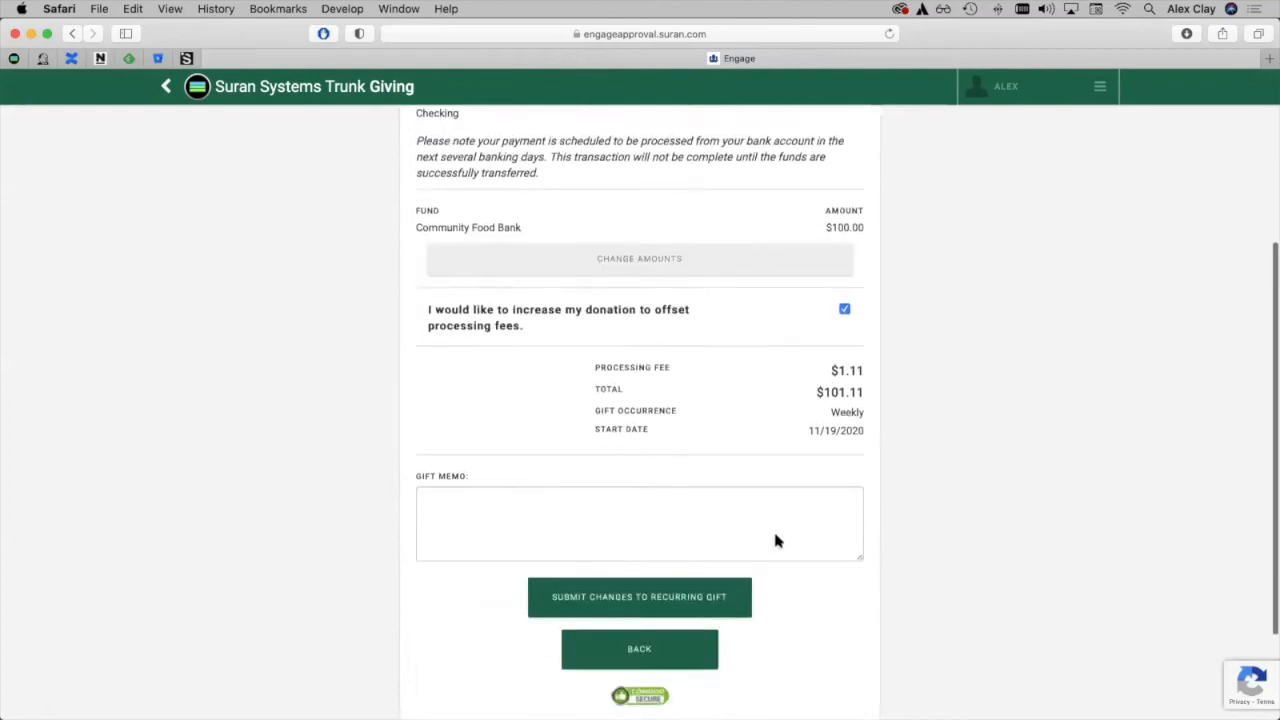
{"action": "left_click", "coordinate": [643, 586]}
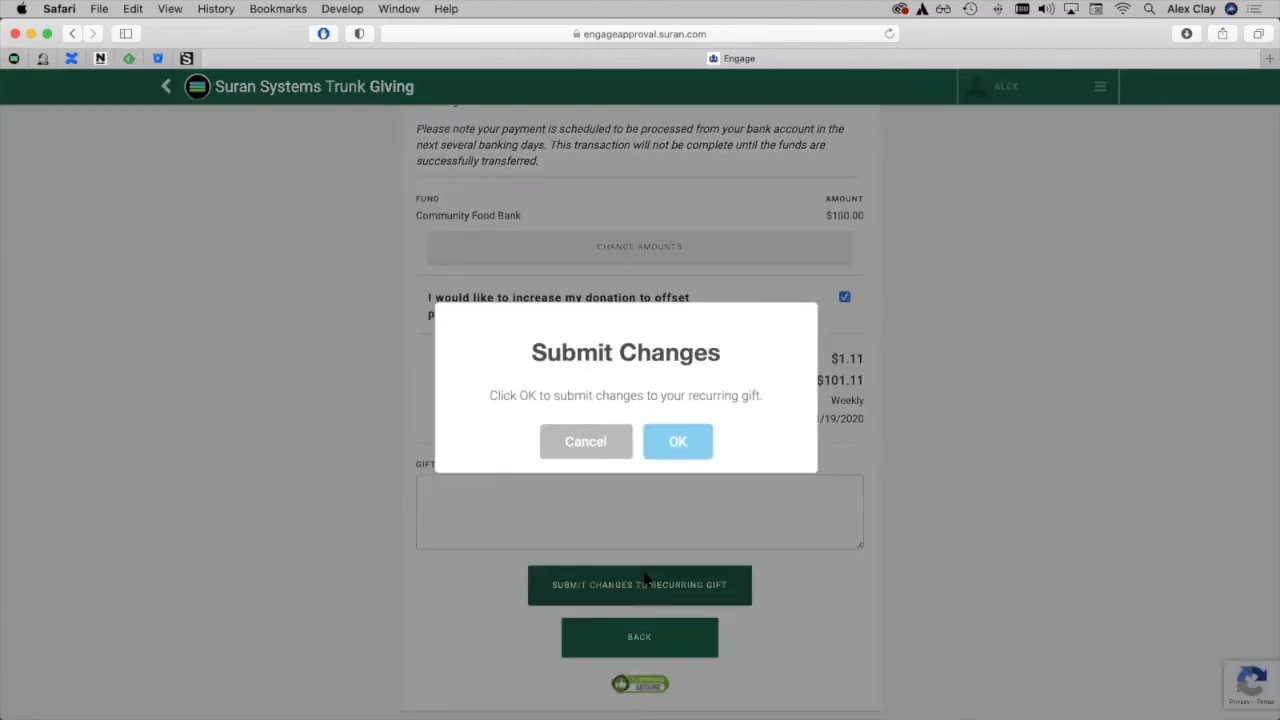
{"action": "left_click", "coordinate": [672, 452]}
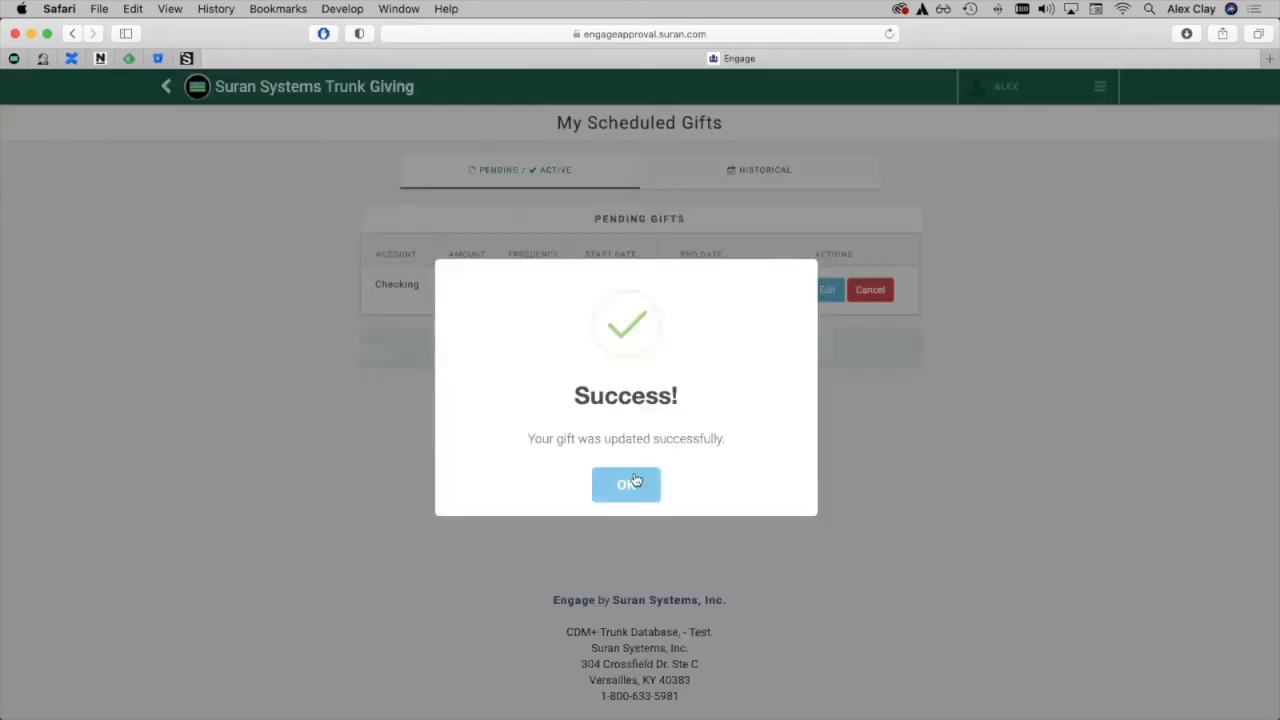
{"action": "left_click", "coordinate": [632, 486]}
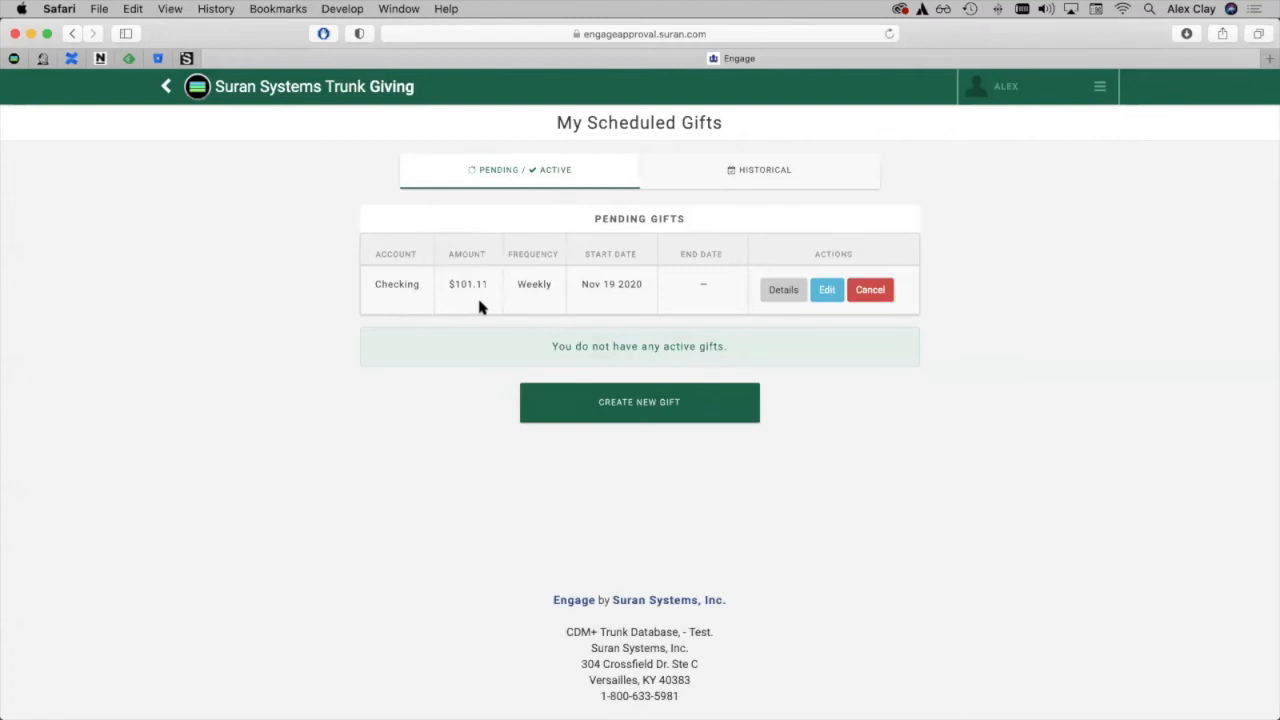
Examine the Giving Setup page of the Admin settings again, then switch to CDM+.
{"action": "left_click", "coordinate": [1031, 105]}
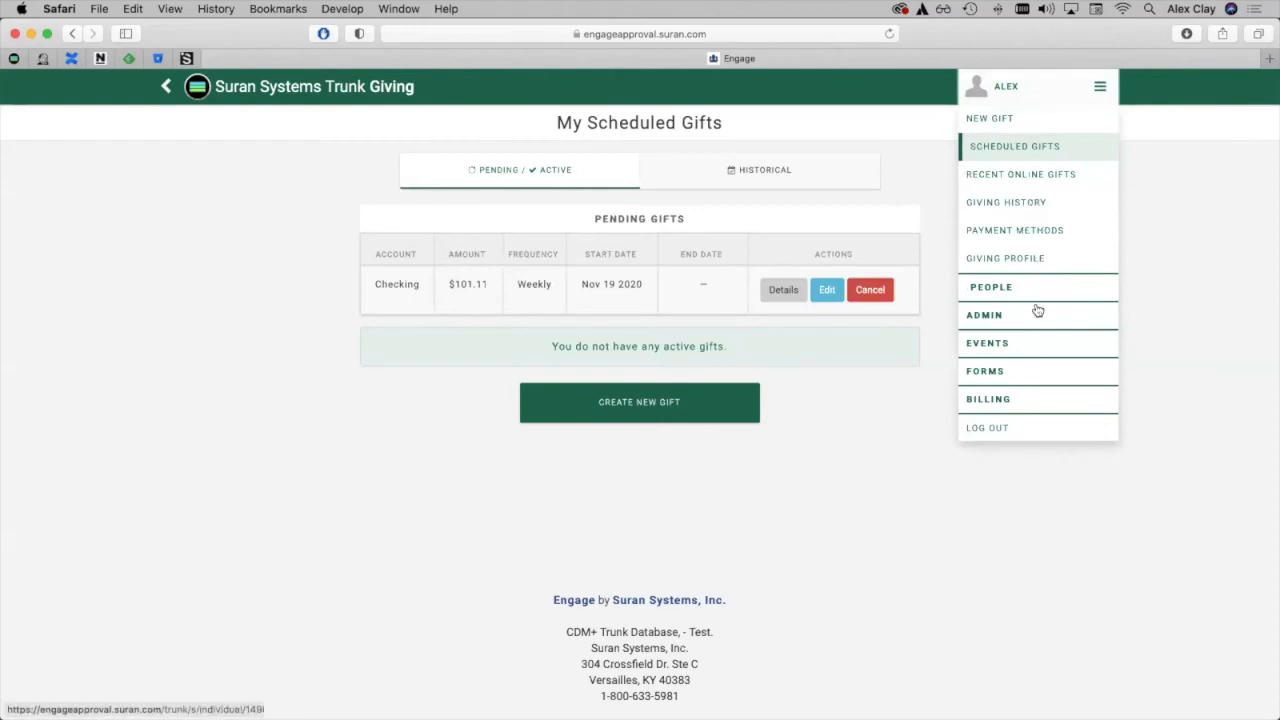
{"action": "left_click", "coordinate": [998, 318]}
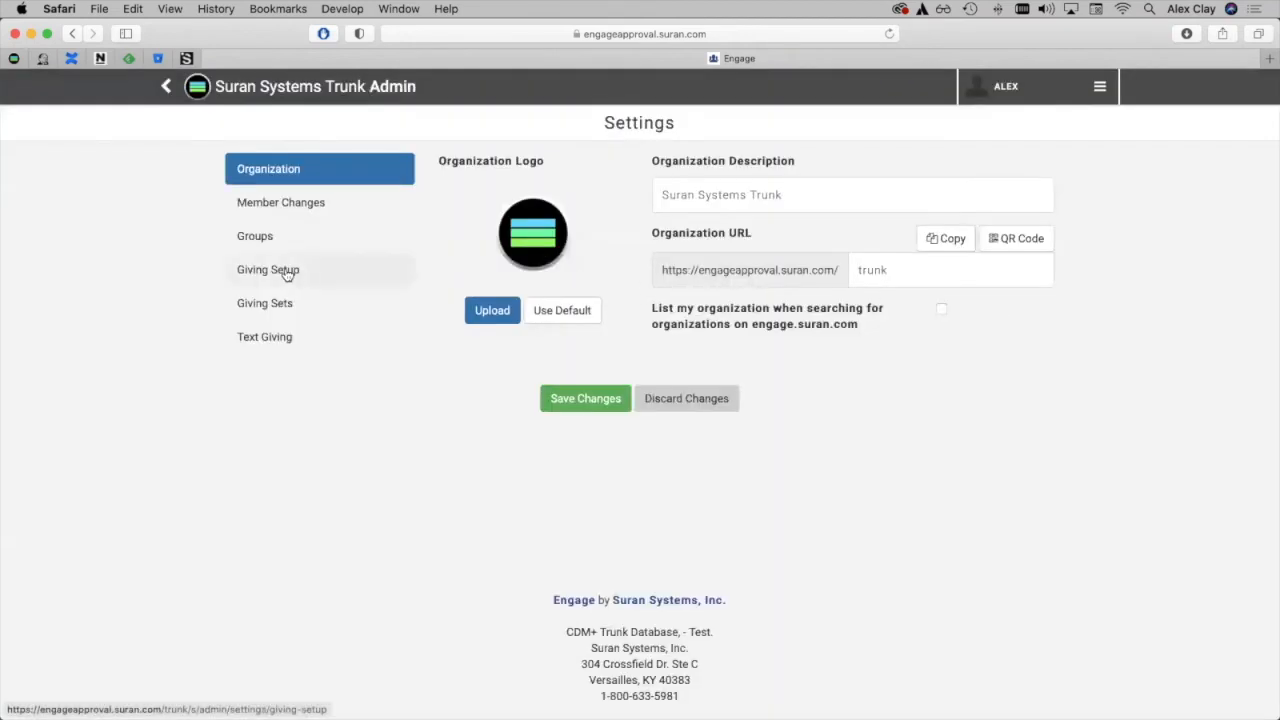
{"action": "left_click", "coordinate": [253, 273]}
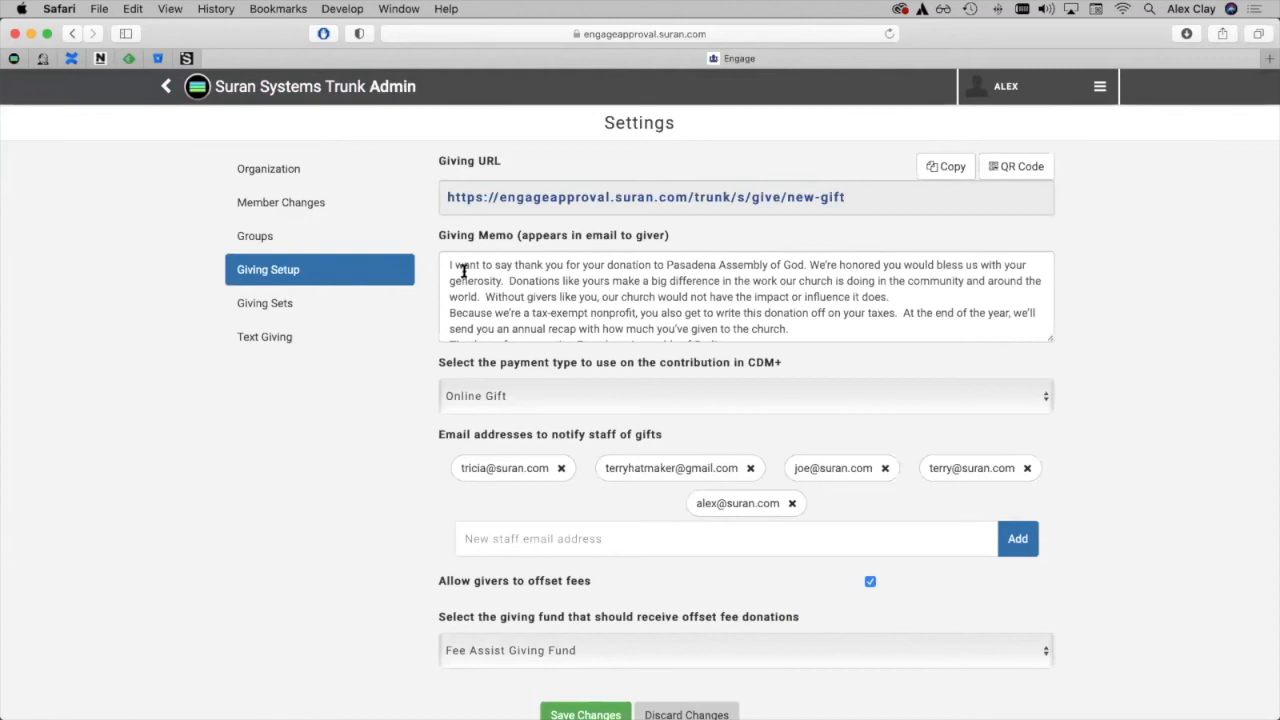
{"action": "scroll", "coordinate": [463, 286], "scroll_direction": "down", "scroll_amount": 2}
{"action": "scroll", "coordinate": [463, 286], "scroll_direction": "down", "scroll_amount": 5}
{"action": "scroll", "coordinate": [463, 287], "scroll_direction": "up", "scroll_amount": 5}
{"action": "scroll", "coordinate": [463, 286], "scroll_direction": "up", "scroll_amount": 1}
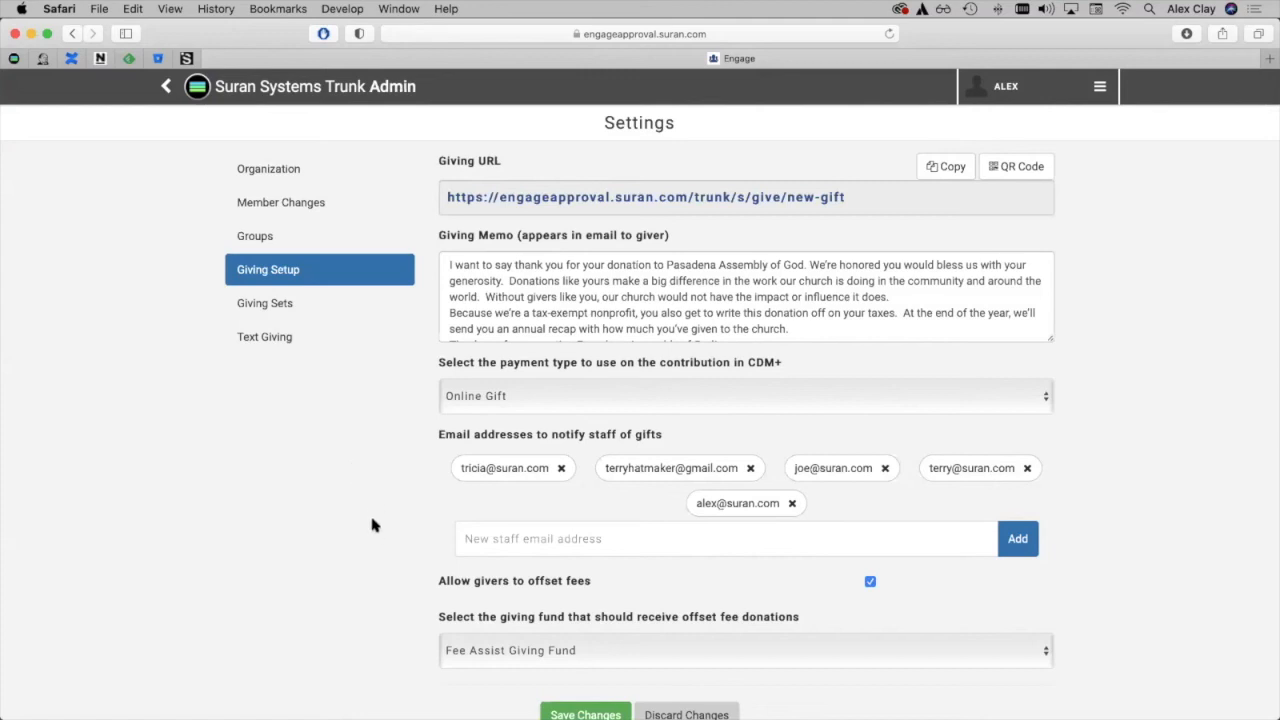
{"action": "mouse_move", "coordinate": [460, 712]}
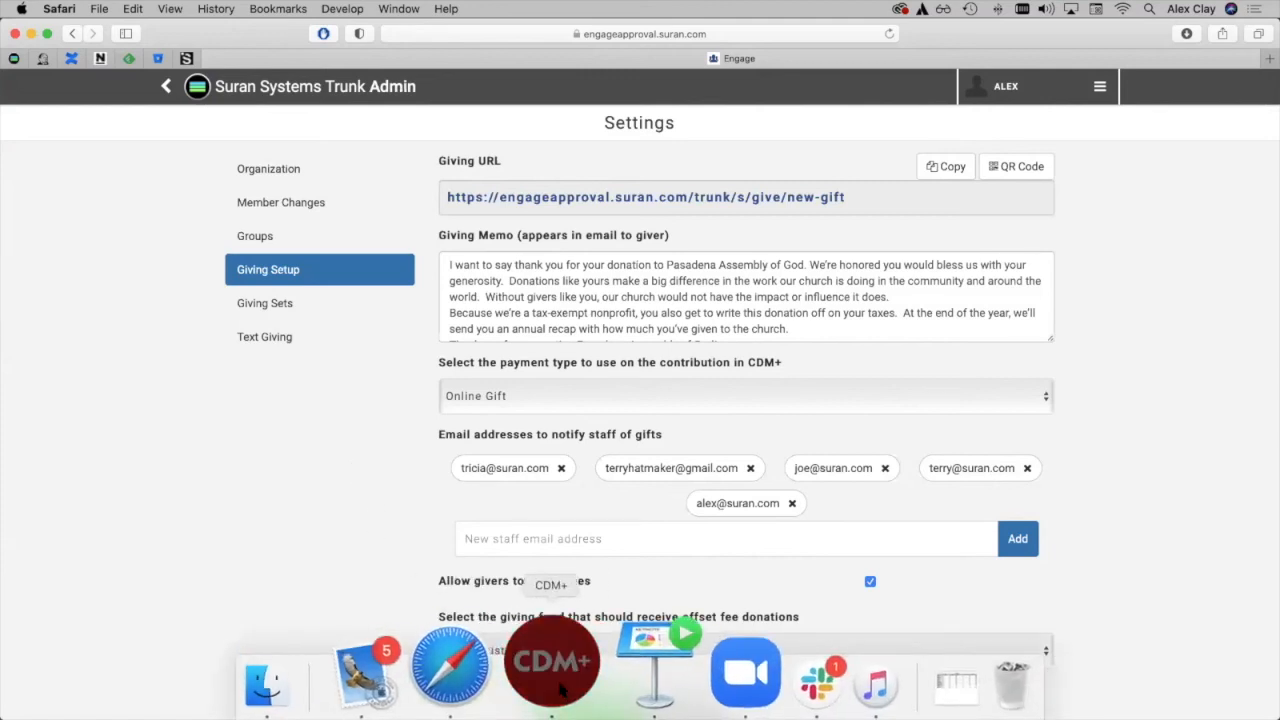
{"action": "left_click", "coordinate": [561, 690]}
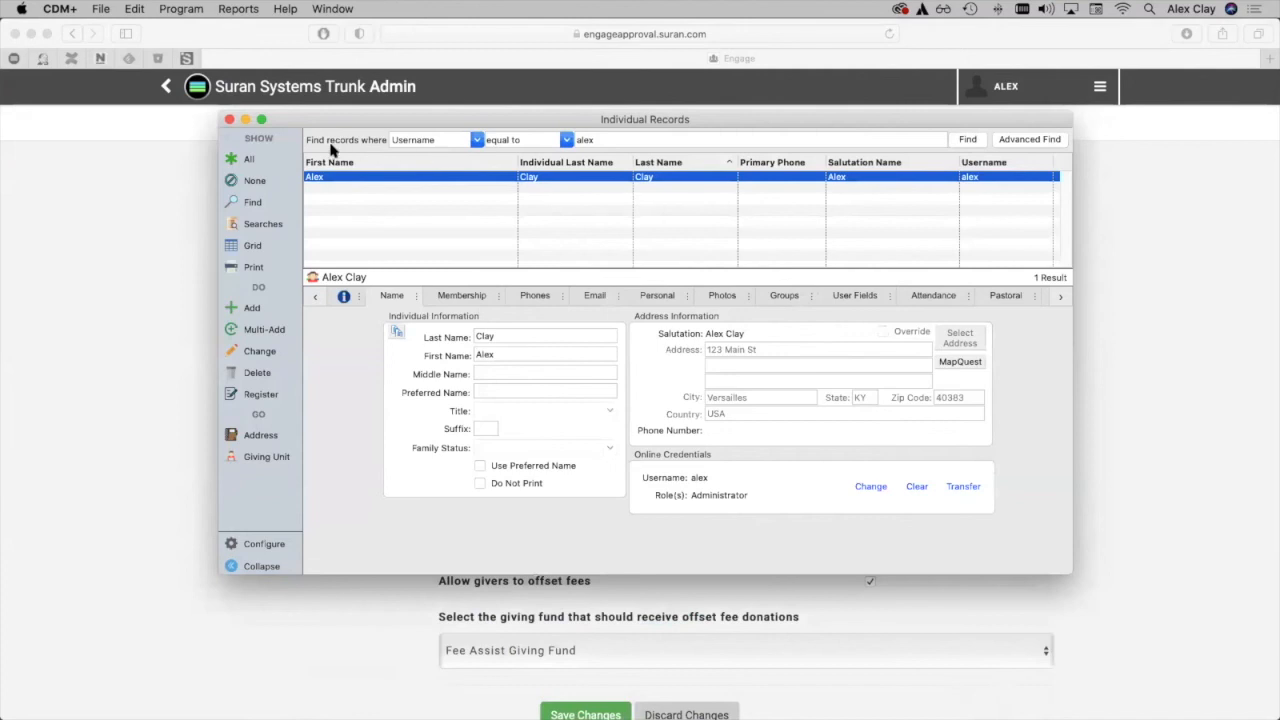
Open the Contribution Records and find the records whose source is equal to Engage.
{"action": "left_click", "coordinate": [190, 9]}
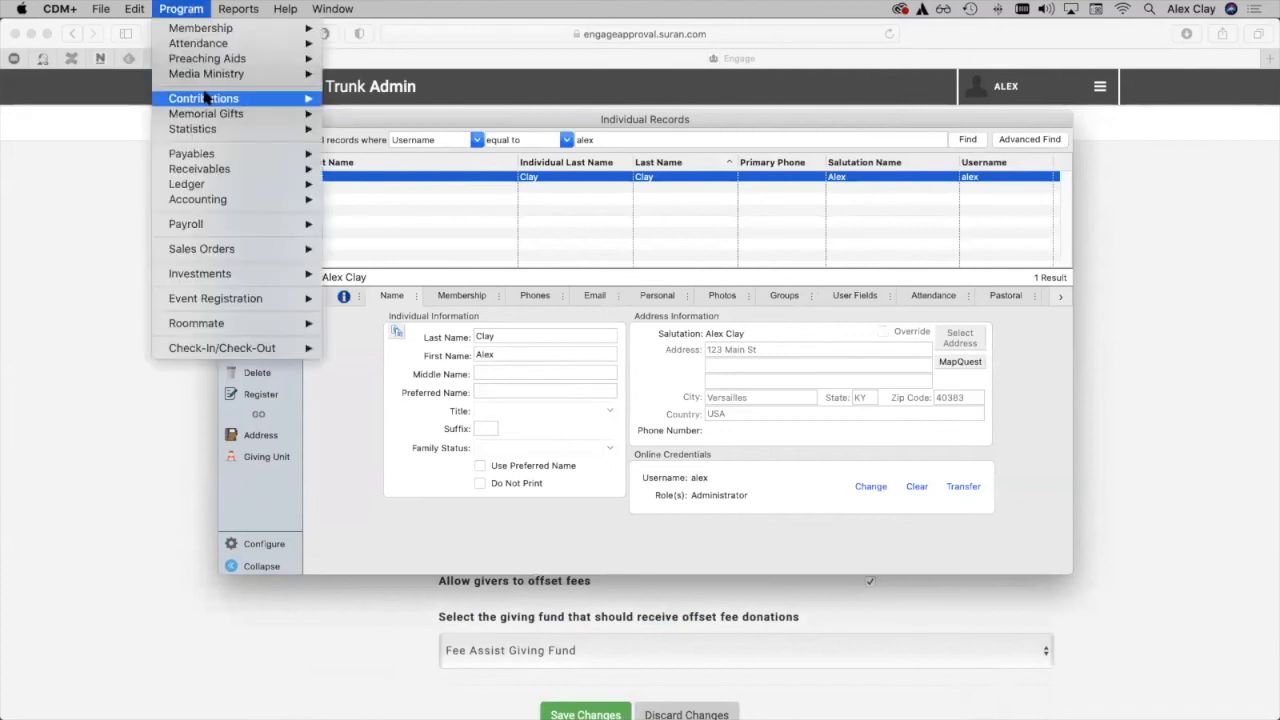
{"action": "mouse_move", "coordinate": [205, 98]}
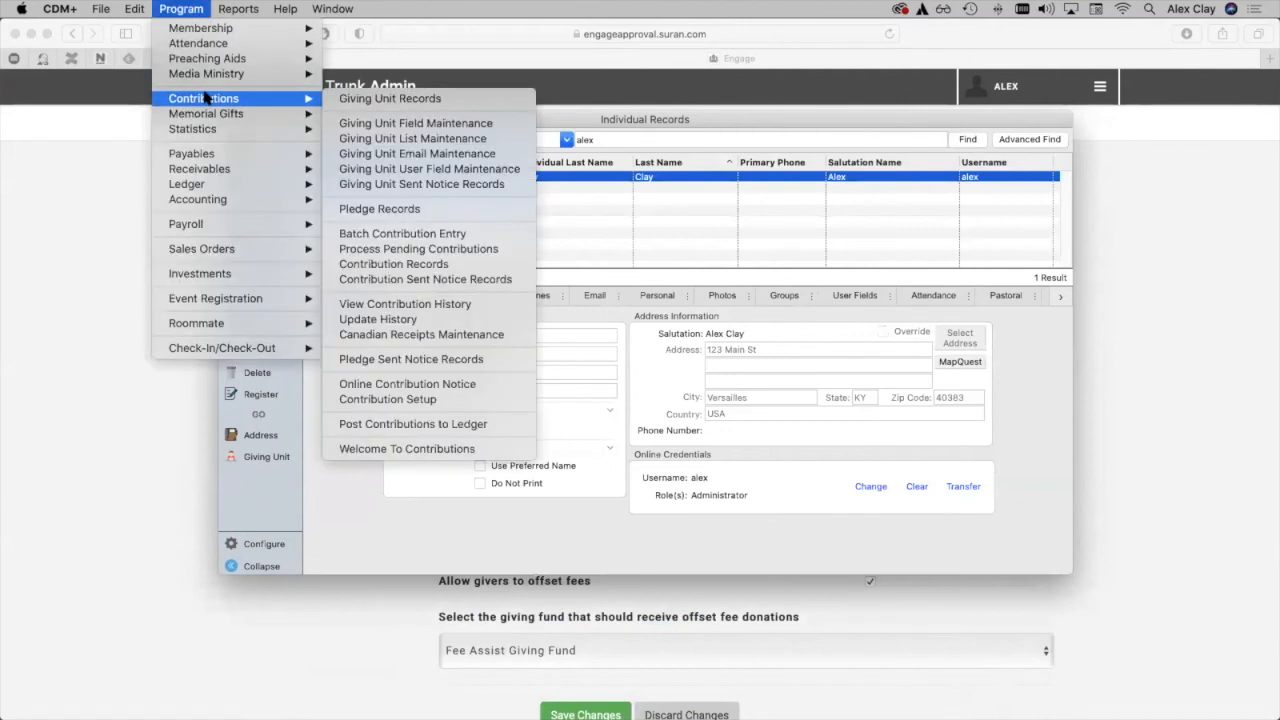
{"action": "left_click", "coordinate": [431, 266]}
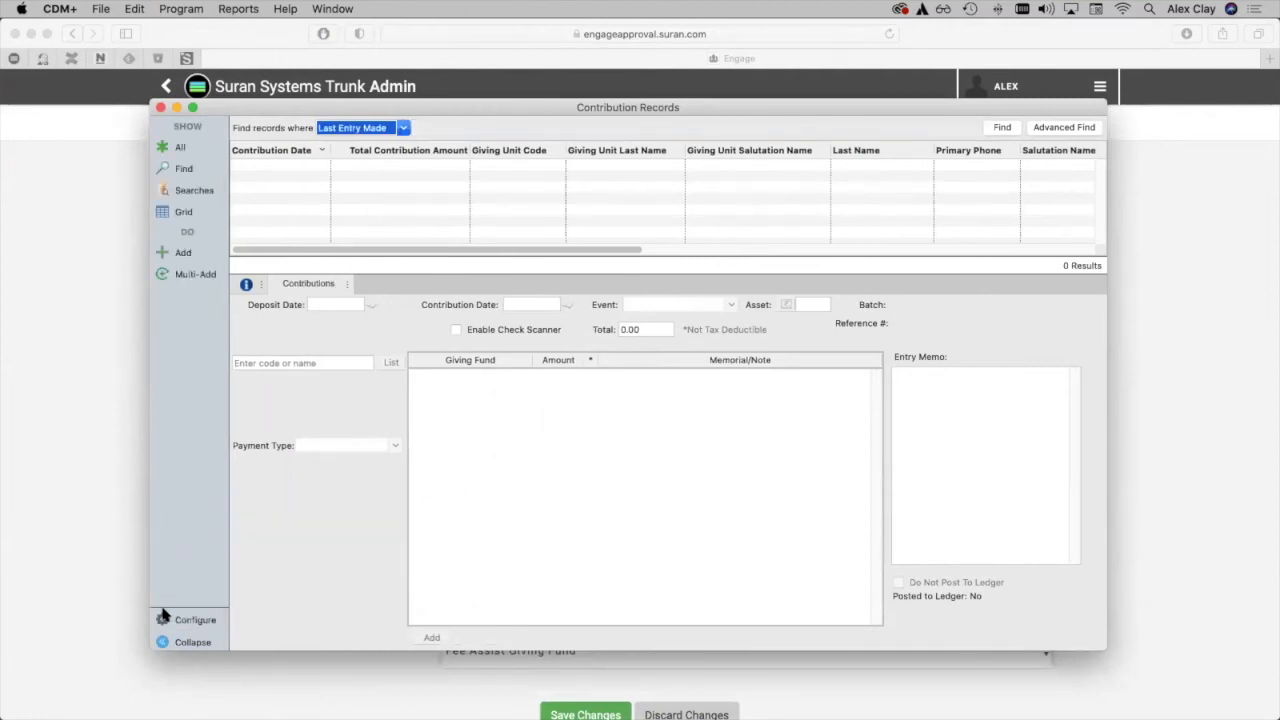
{"action": "left_click", "coordinate": [404, 128]}
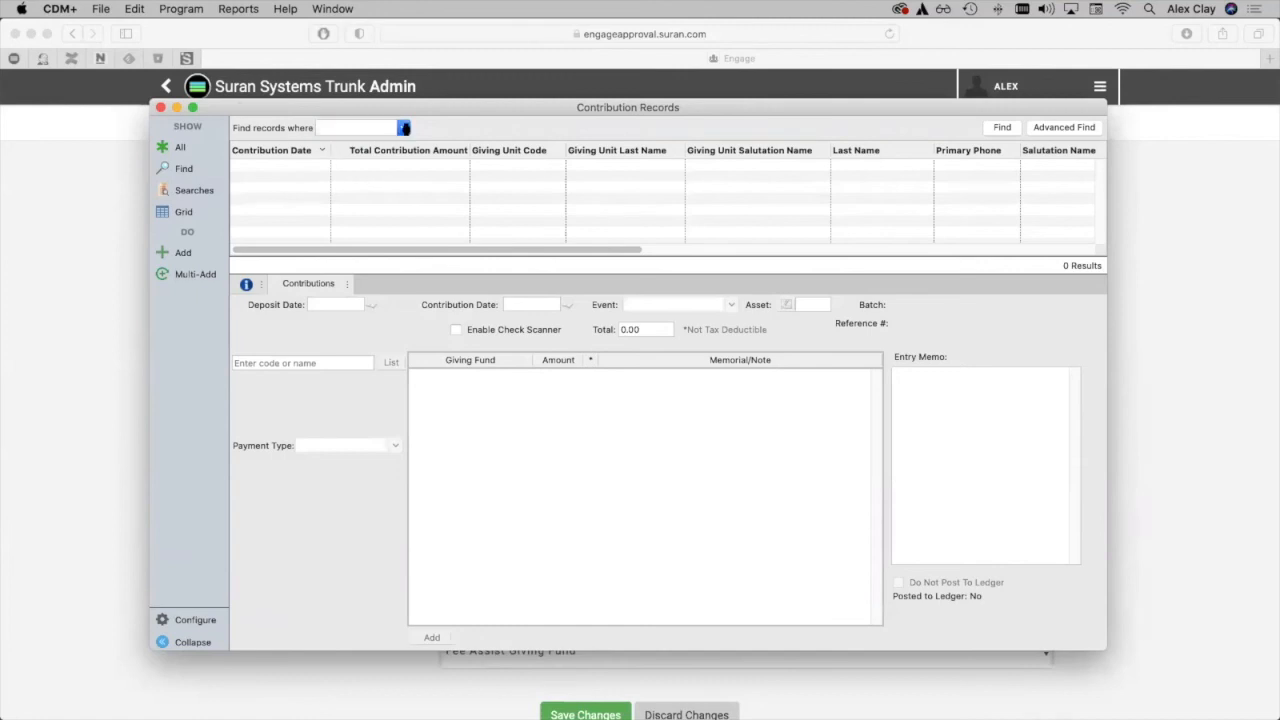
{"action": "scroll", "coordinate": [500, 598], "scroll_direction": "down", "scroll_amount": 5}
{"action": "scroll", "coordinate": [500, 597], "scroll_direction": "down", "scroll_amount": 10}
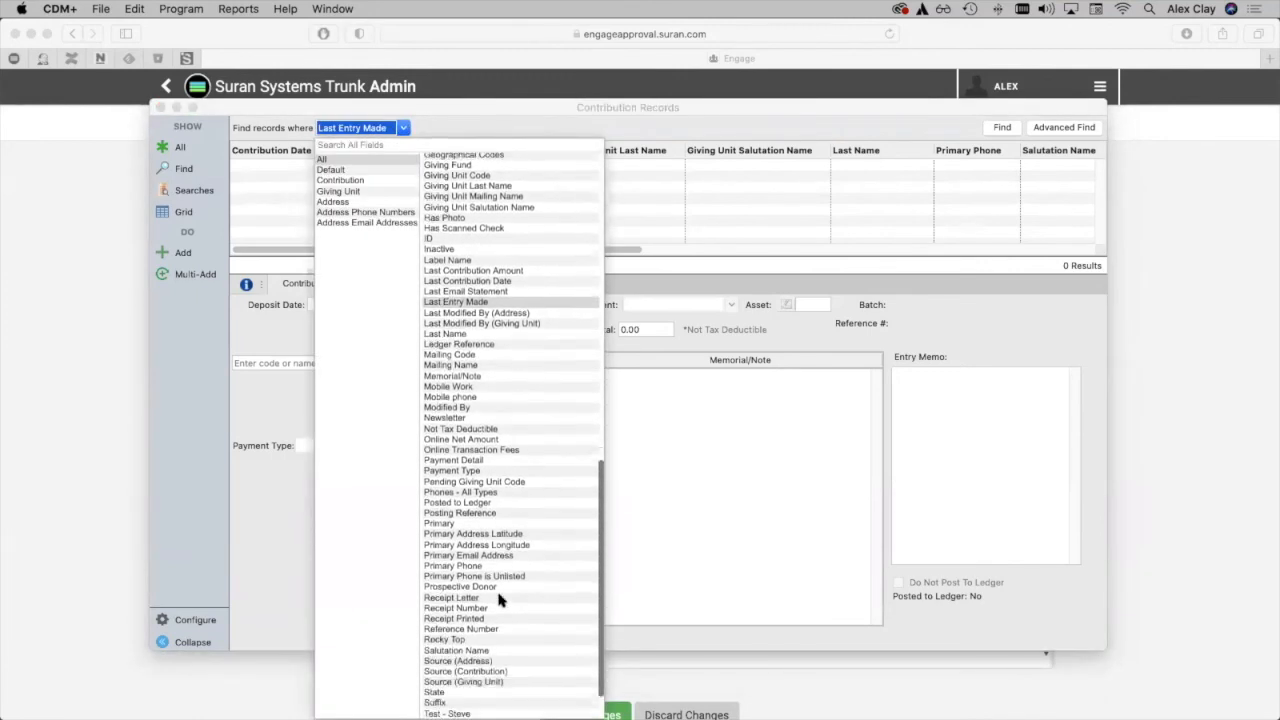
{"action": "scroll", "coordinate": [500, 598], "scroll_direction": "down", "scroll_amount": 2}
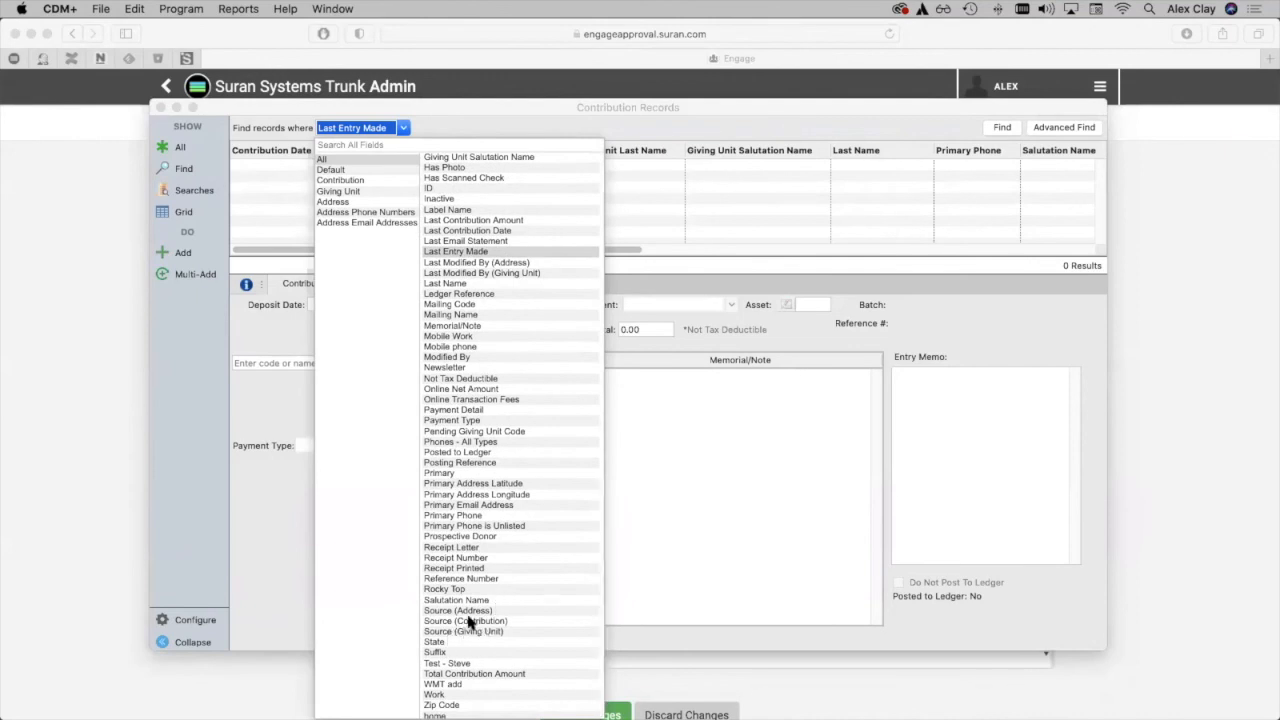
{"action": "left_click", "coordinate": [470, 622]}
{"action": "left_click", "coordinate": [992, 127]}
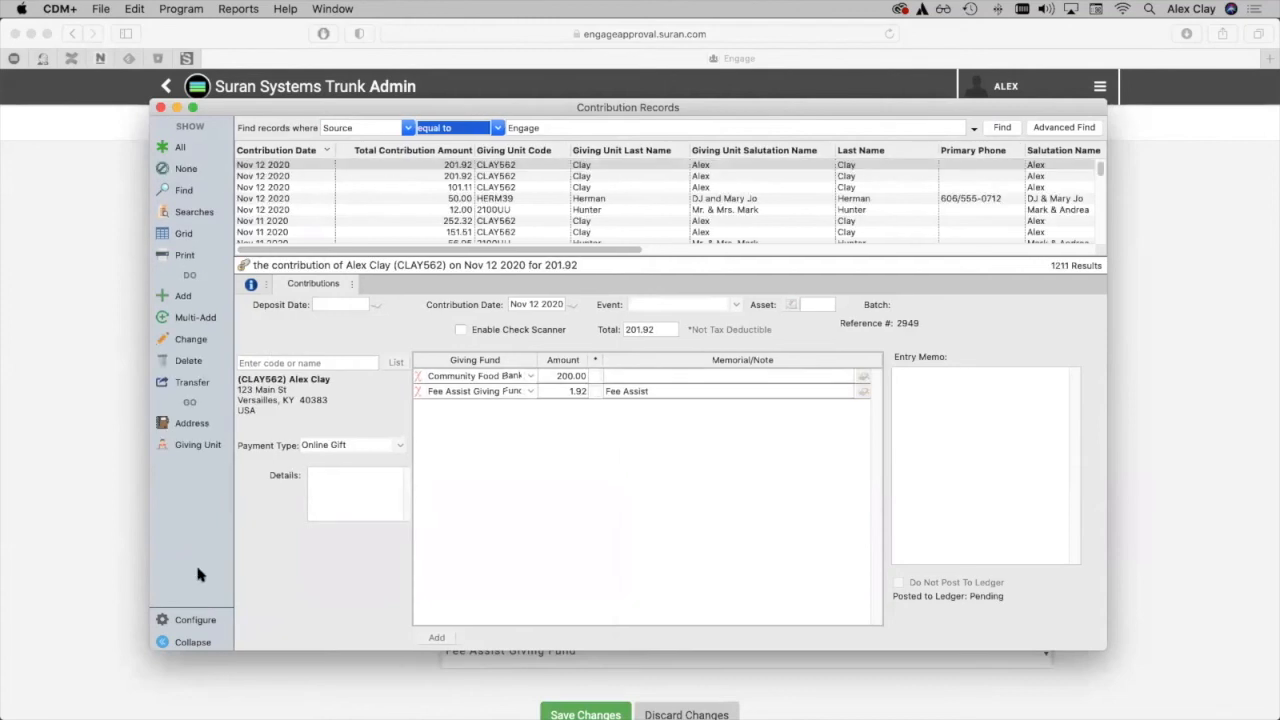
Configure the Contribution Records results list with an additional Online Transaction Fees column and save the configuration.
{"action": "left_click", "coordinate": [195, 621]}
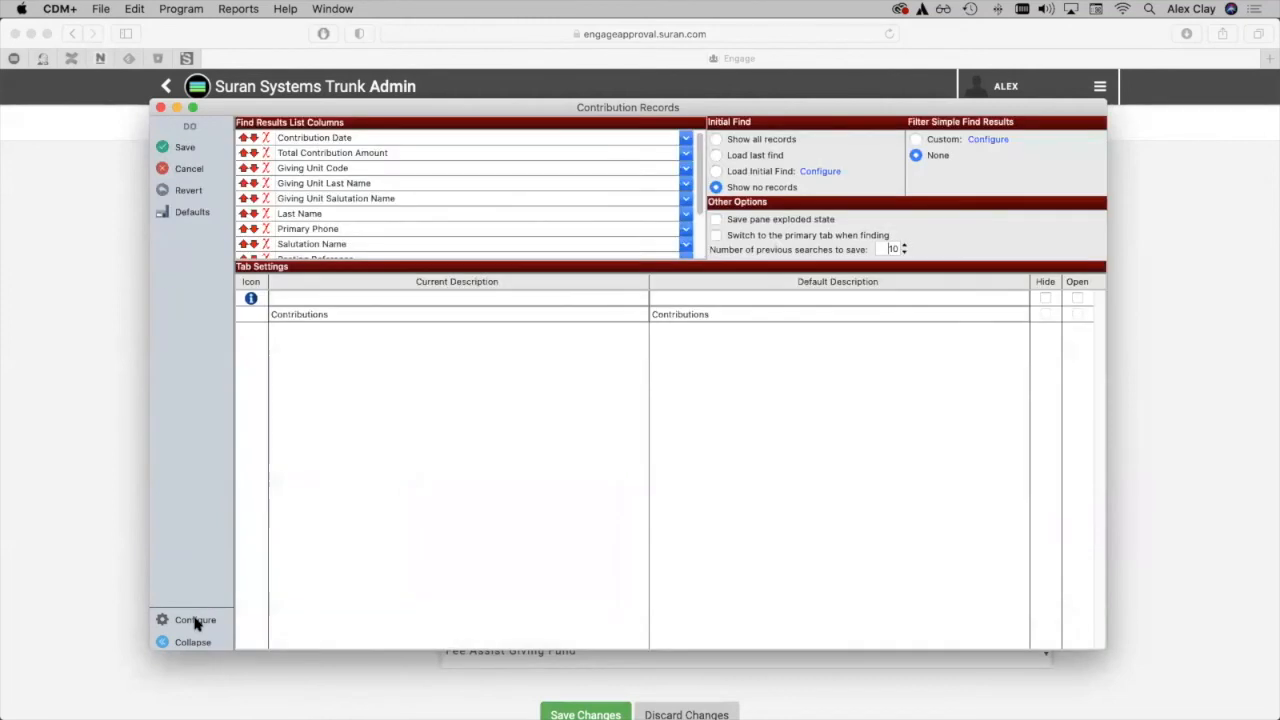
{"action": "scroll", "coordinate": [440, 189], "scroll_direction": "down", "scroll_amount": 3}
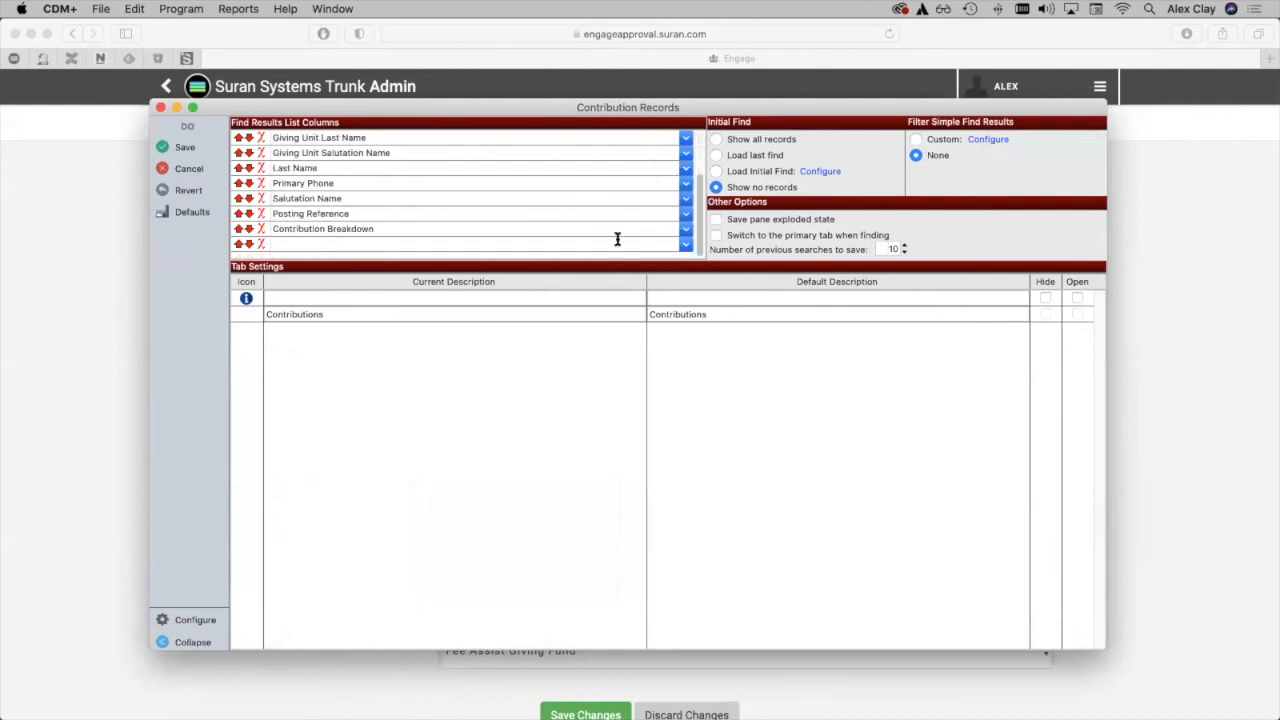
{"action": "left_click", "coordinate": [685, 244]}
{"action": "scroll", "coordinate": [413, 302], "scroll_direction": "down", "scroll_amount": 5}
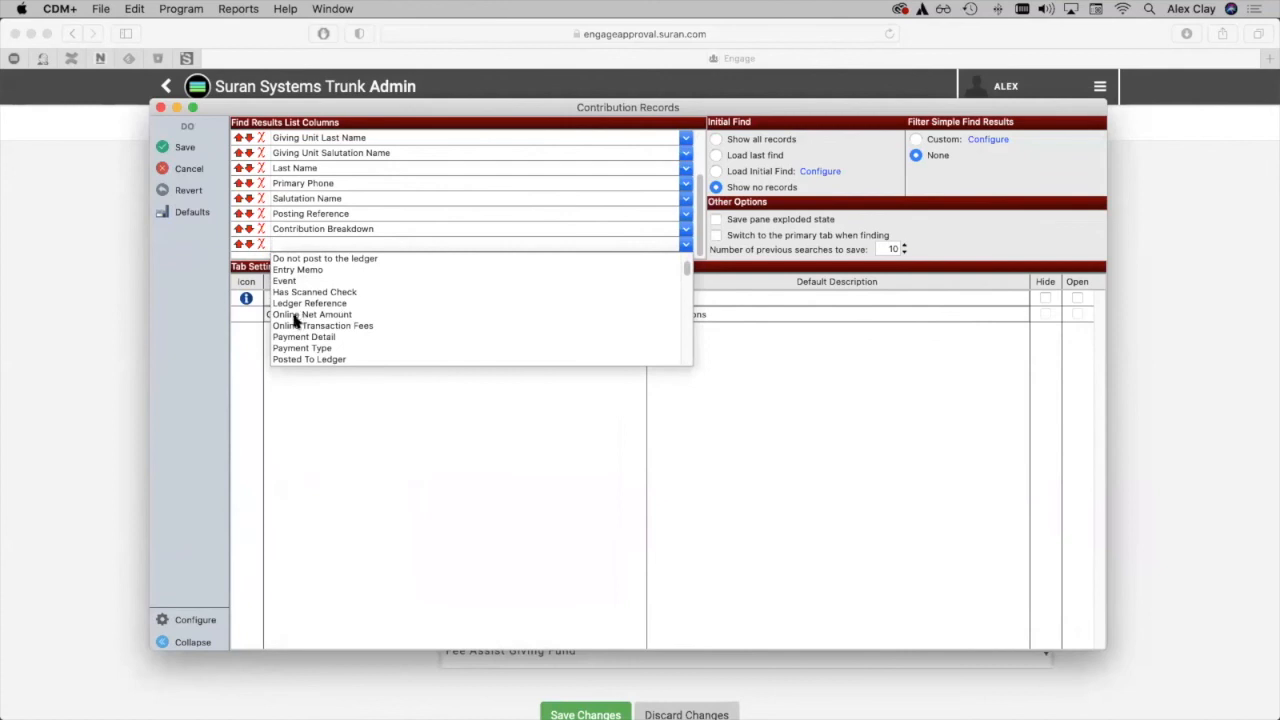
{"action": "left_click", "coordinate": [292, 327]}
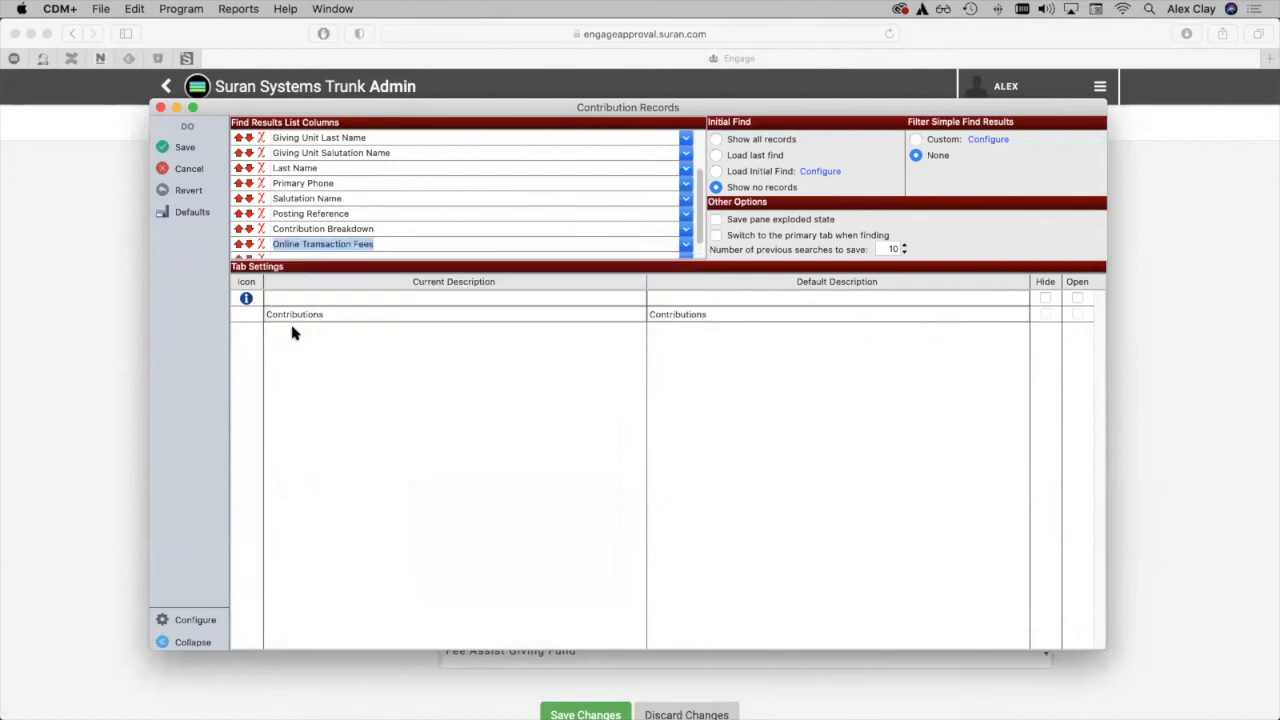
{"action": "left_click", "coordinate": [180, 147]}
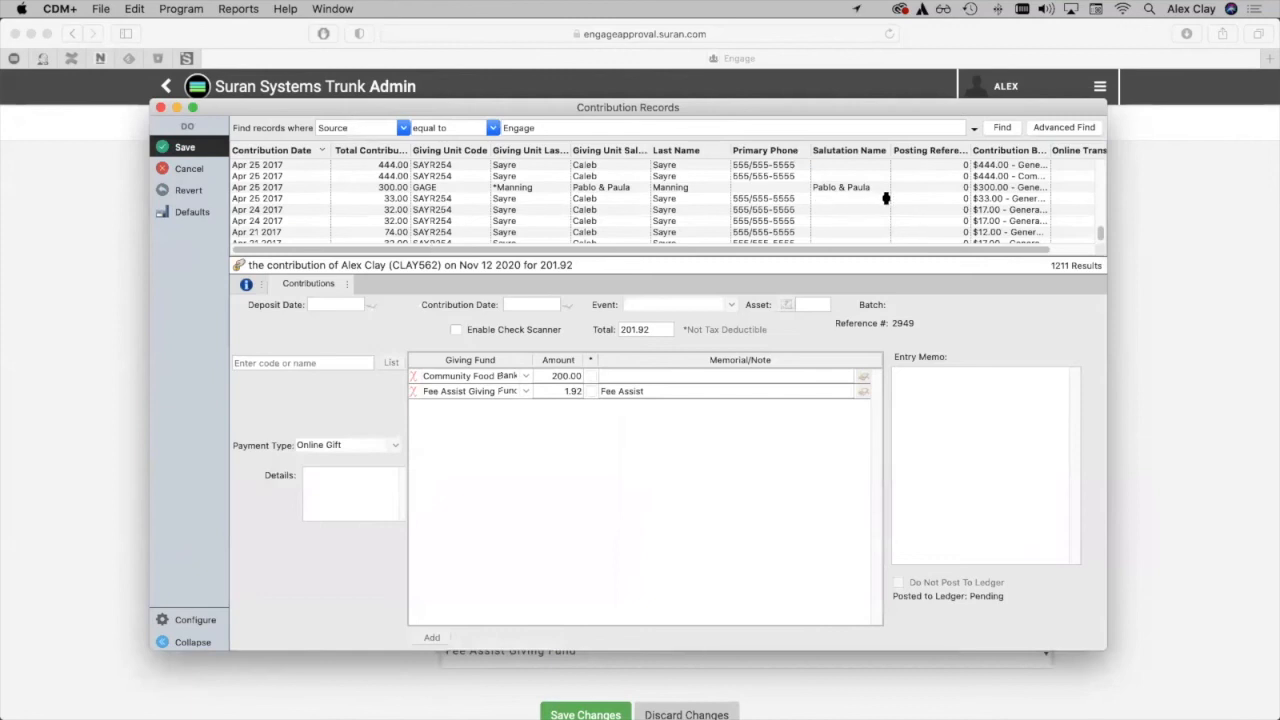
Widen the result columns to fit their contents and examine the Online Transaction Fees of the listed contributions.
{"action": "left_click", "coordinate": [294, 151]}
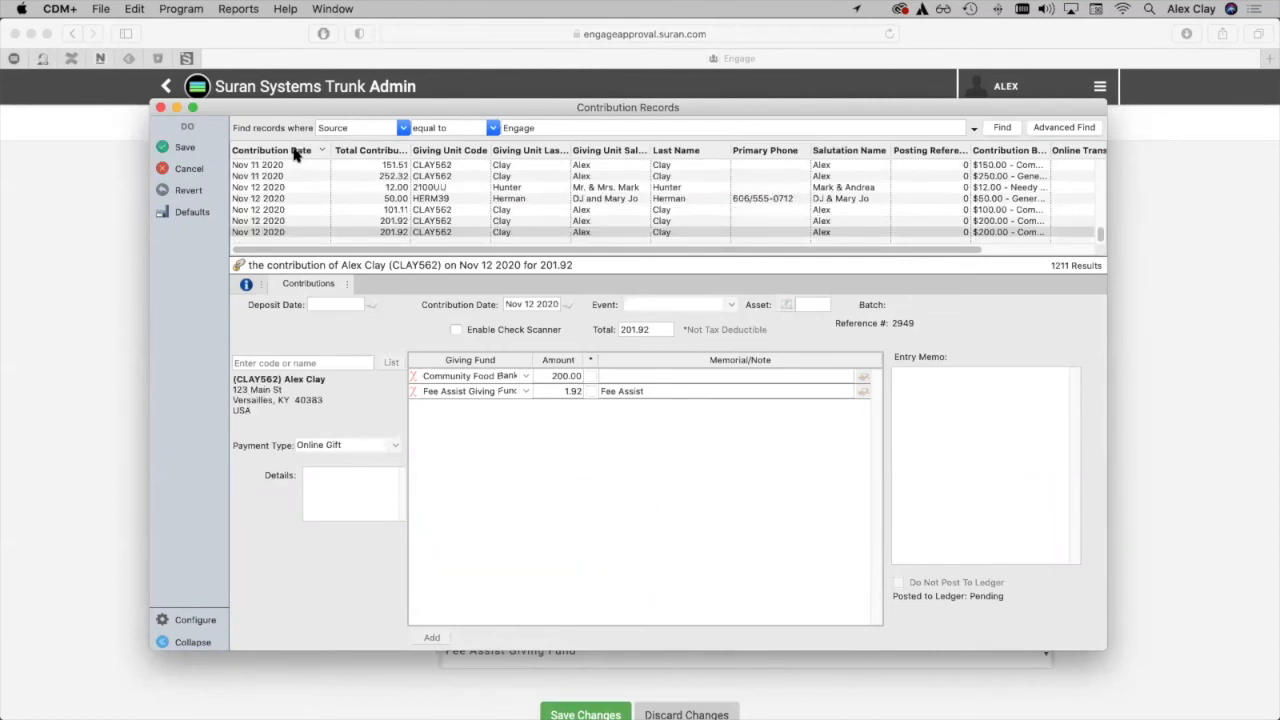
{"action": "right_click", "coordinate": [294, 152]}
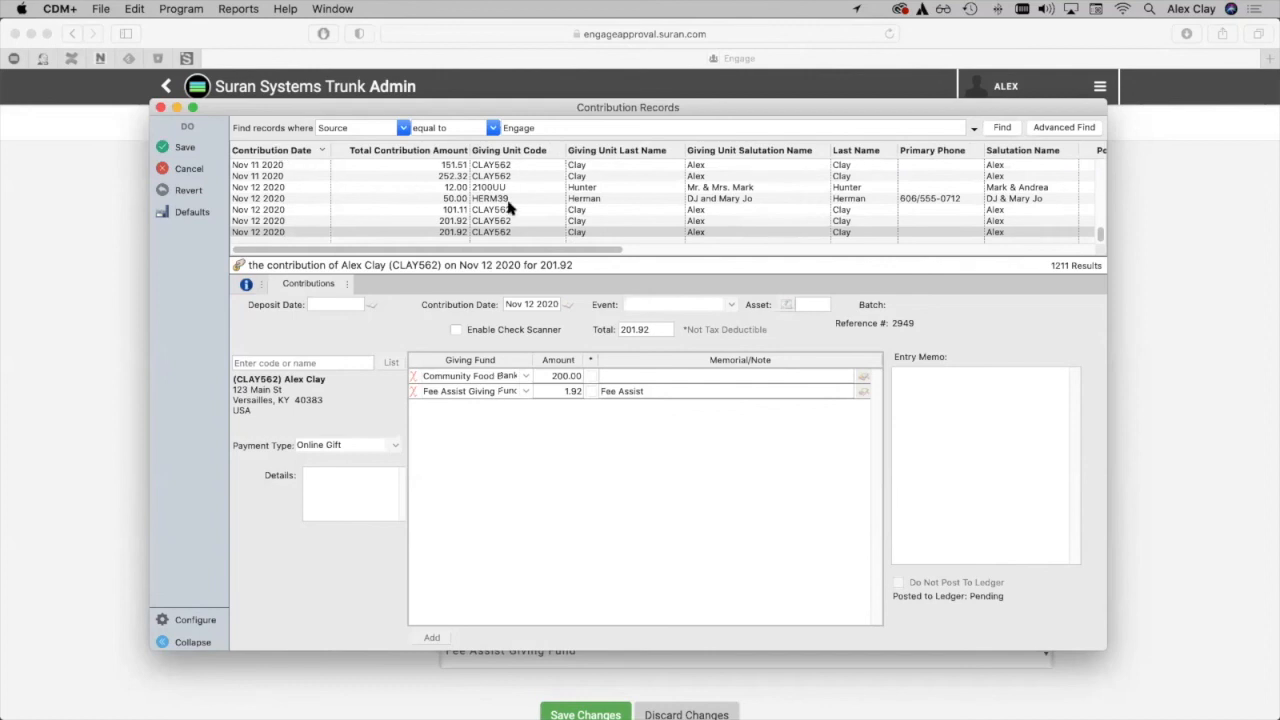
{"action": "scroll", "coordinate": [509, 208], "scroll_direction": "right", "scroll_amount": 2}
{"action": "scroll", "coordinate": [510, 208], "scroll_direction": "up", "scroll_amount": 3}
{"action": "scroll", "coordinate": [511, 208], "scroll_direction": "right", "scroll_amount": 2}
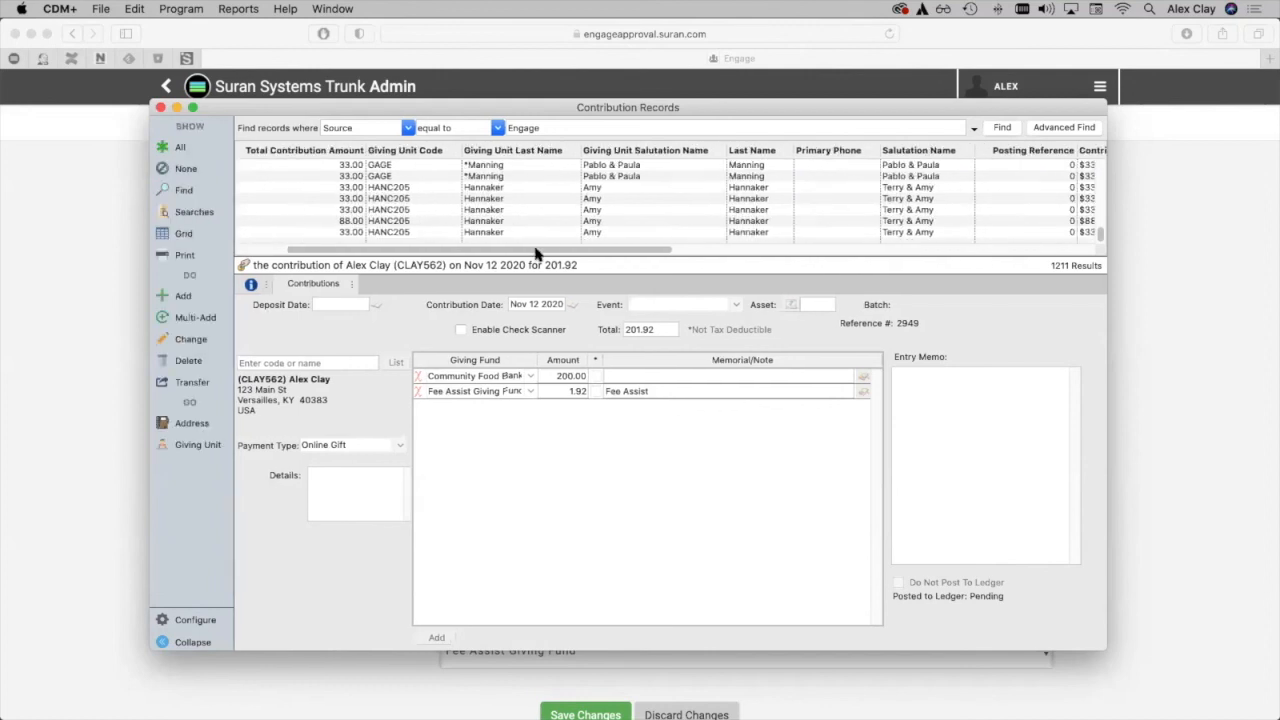
{"action": "scroll", "coordinate": [753, 246], "scroll_direction": "up", "scroll_amount": 5}
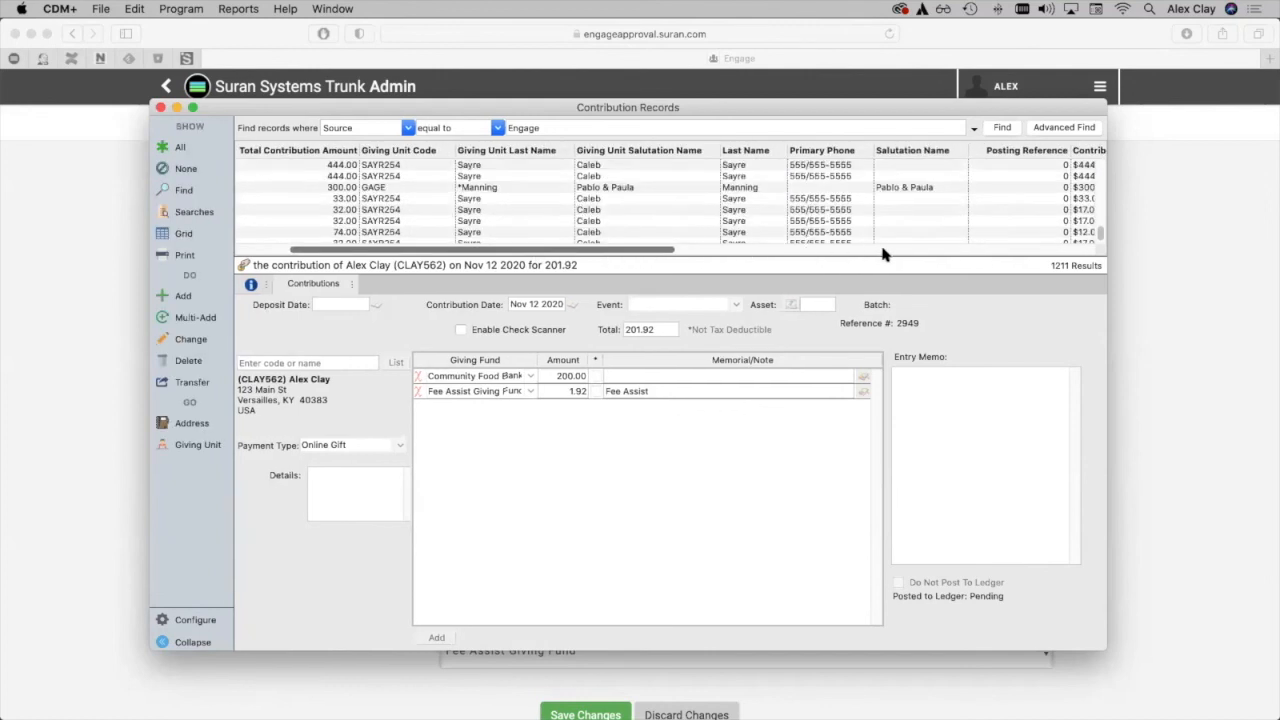
{"action": "scroll", "coordinate": [970, 246], "scroll_direction": "right", "scroll_amount": 10}
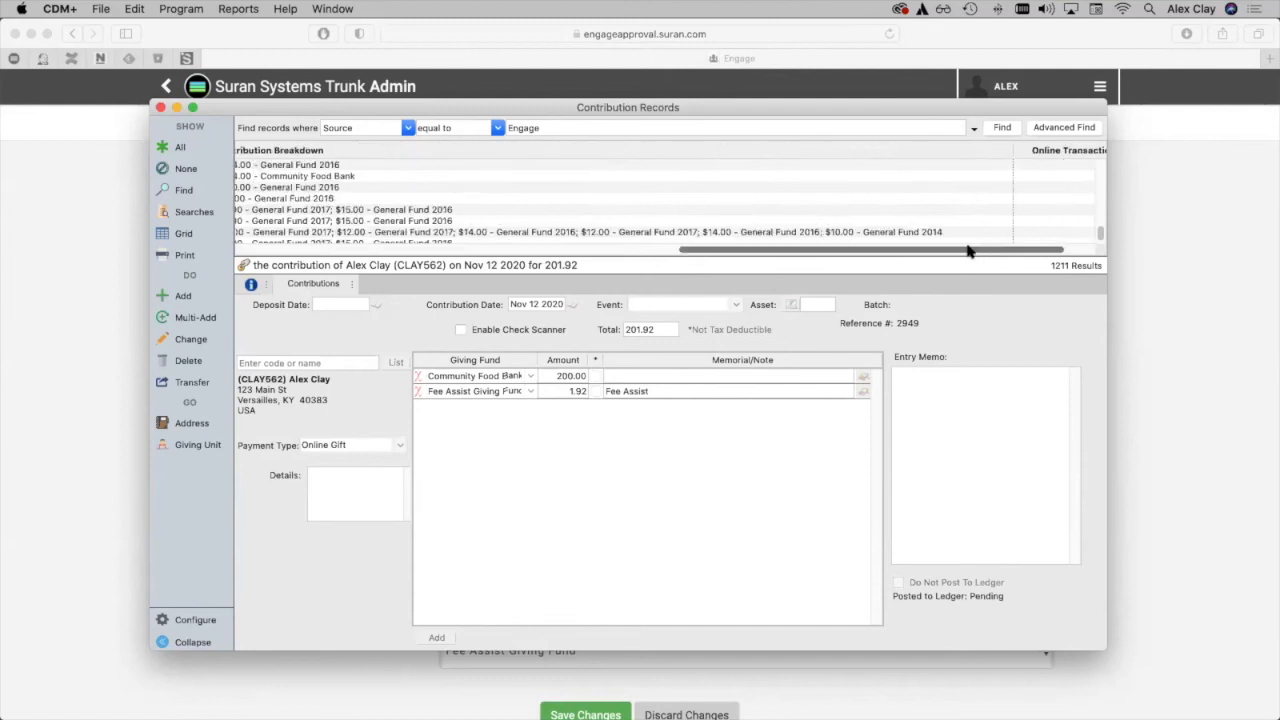
{"action": "scroll", "coordinate": [972, 248], "scroll_direction": "right", "scroll_amount": 2}
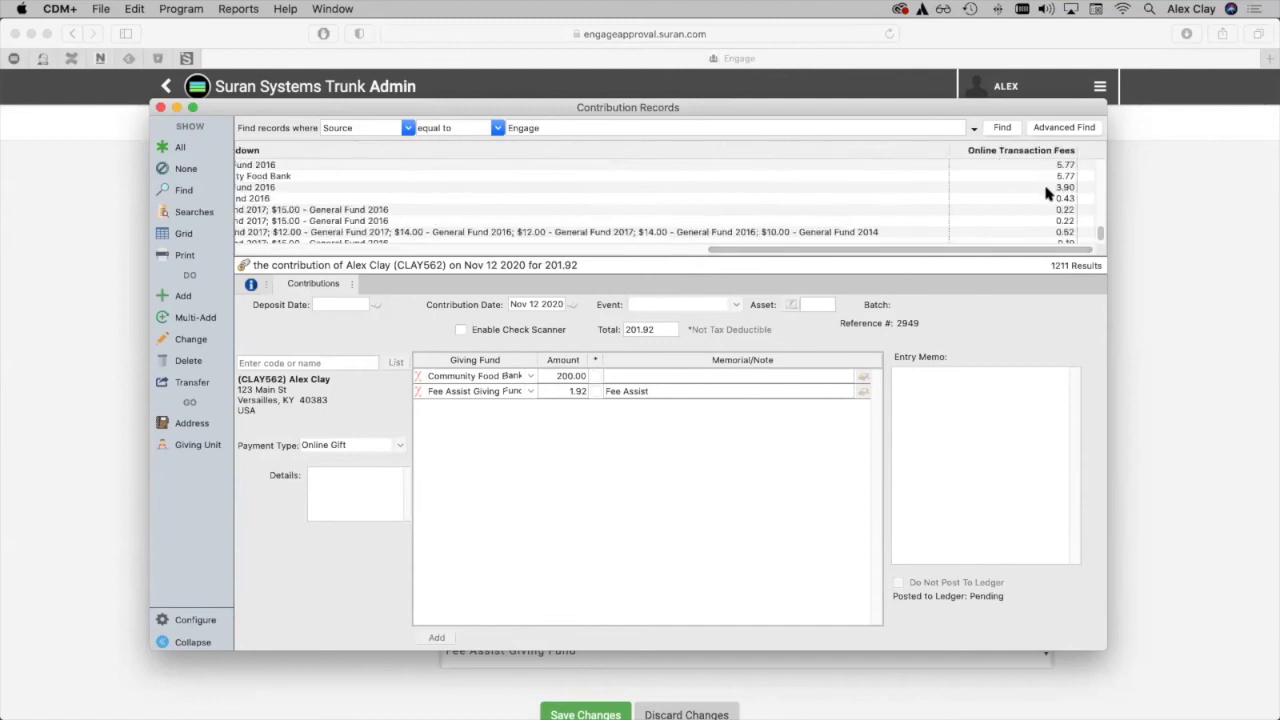
{"action": "scroll", "coordinate": [1050, 192], "scroll_direction": "up", "scroll_amount": 1}
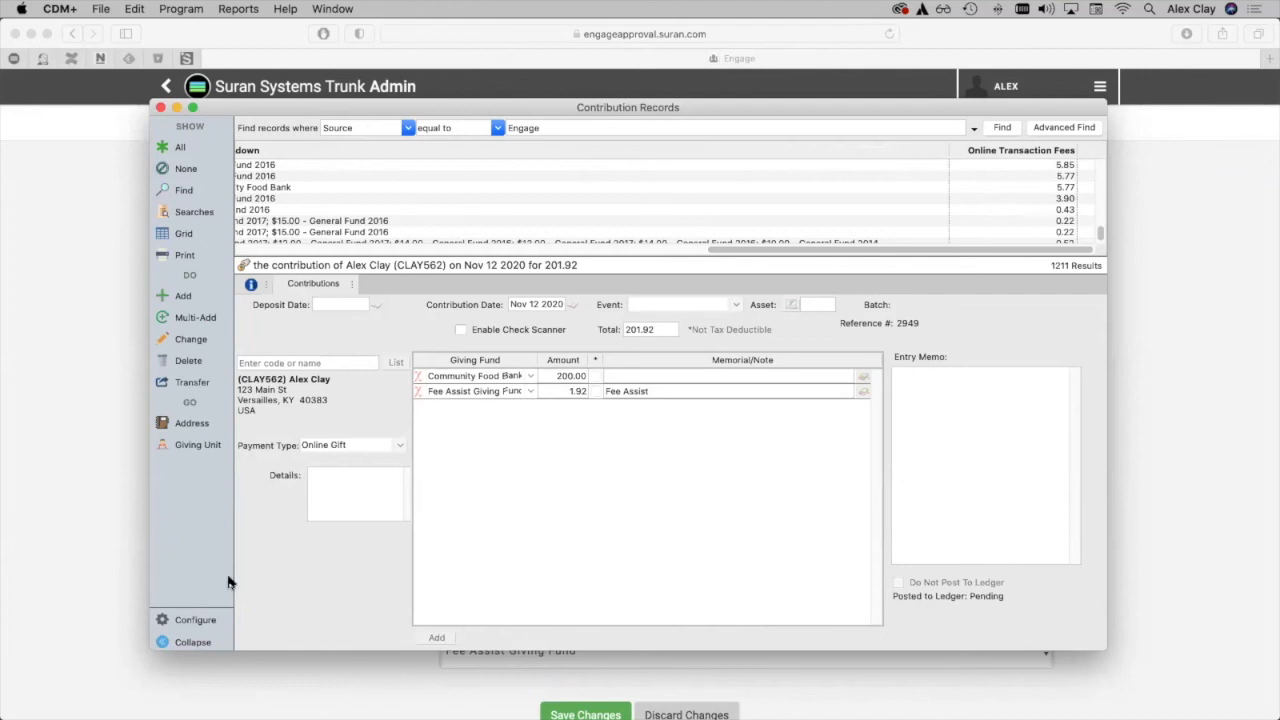
Reopen the results list configuration and look up the Online Net Amount field among the available columns, without adding it.
{"action": "left_click", "coordinate": [197, 622]}
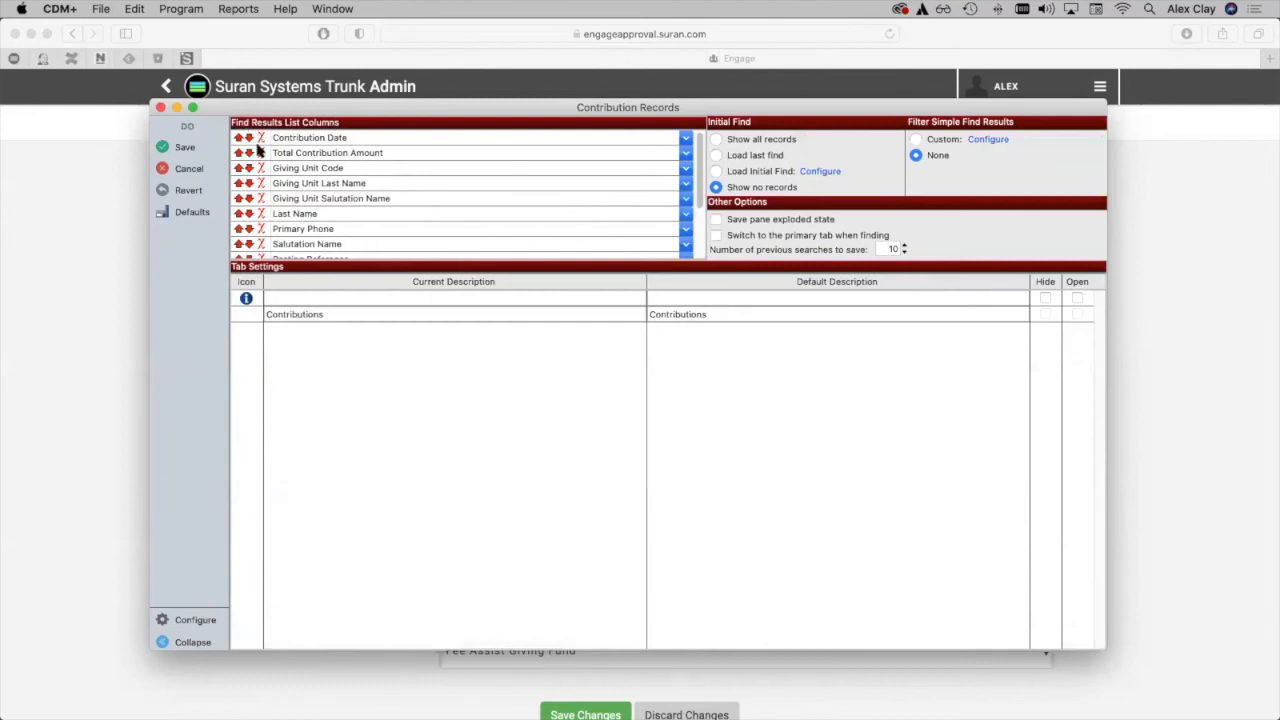
{"action": "scroll", "coordinate": [414, 215], "scroll_direction": "down", "scroll_amount": 4}
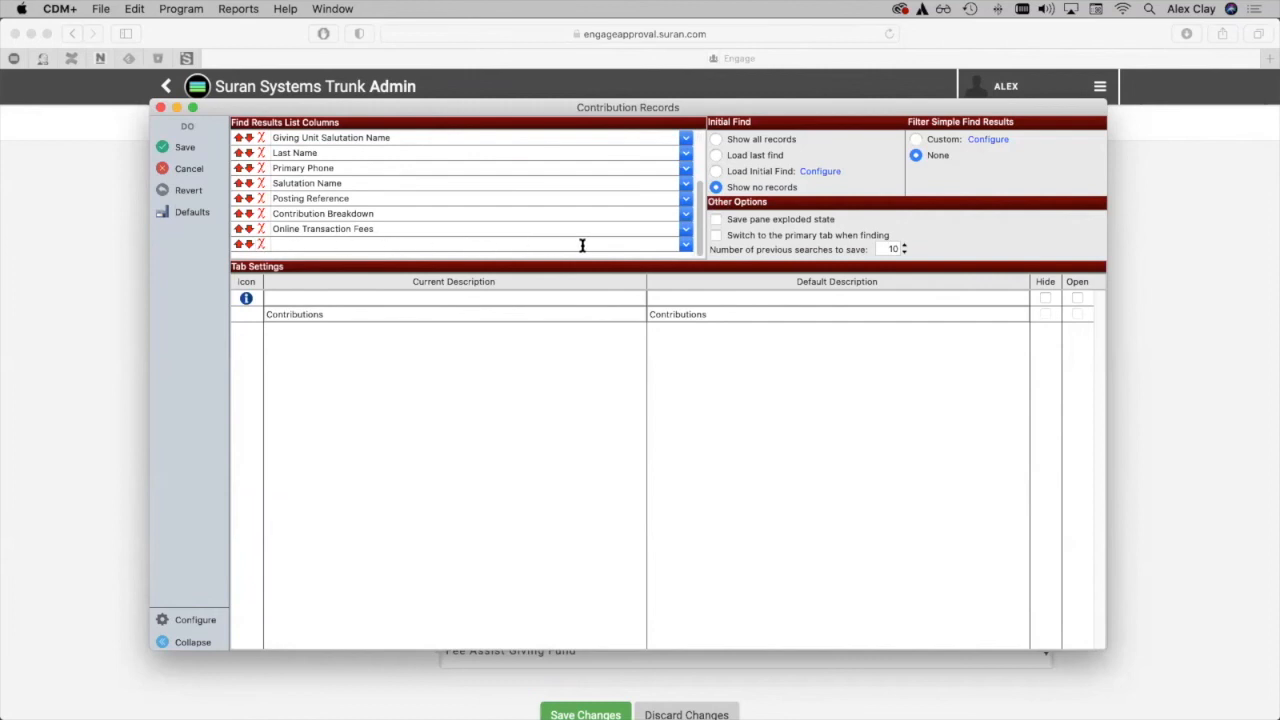
{"action": "left_click", "coordinate": [686, 245]}
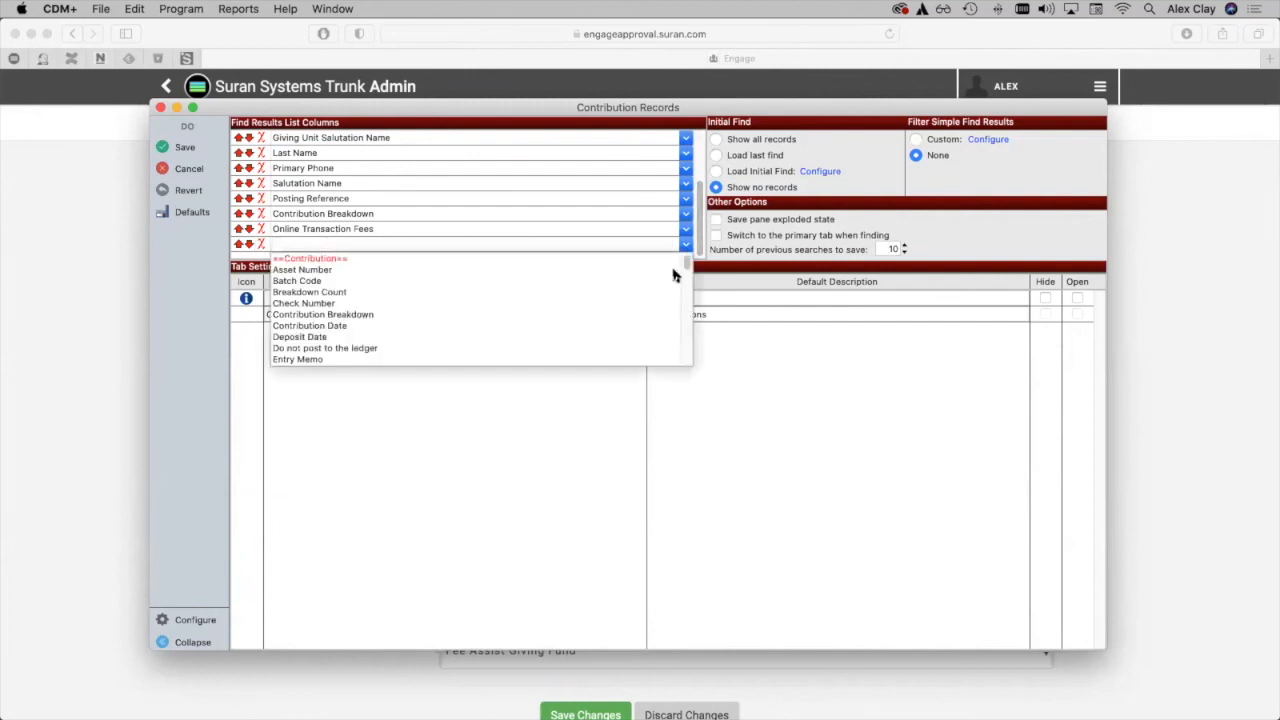
{"action": "left_click_drag", "start_coordinate": [686, 261], "coordinate": [683, 270]}
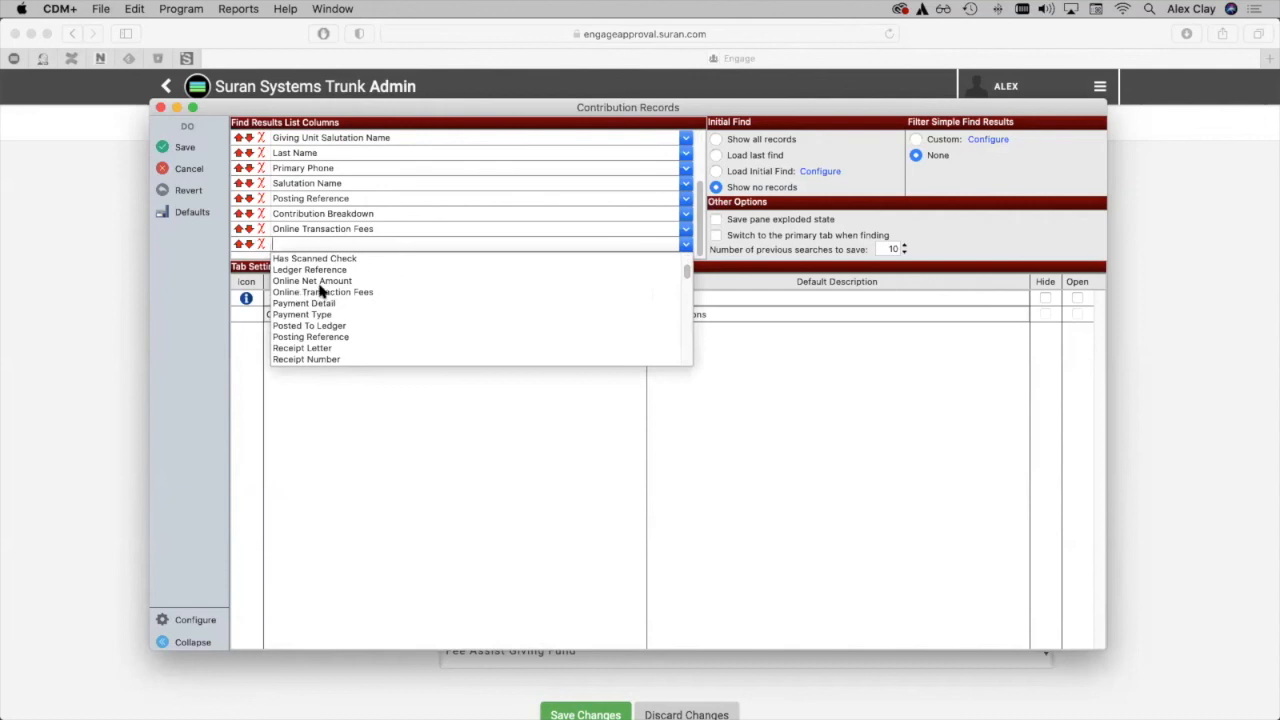
{"action": "left_click", "coordinate": [898, 367]}
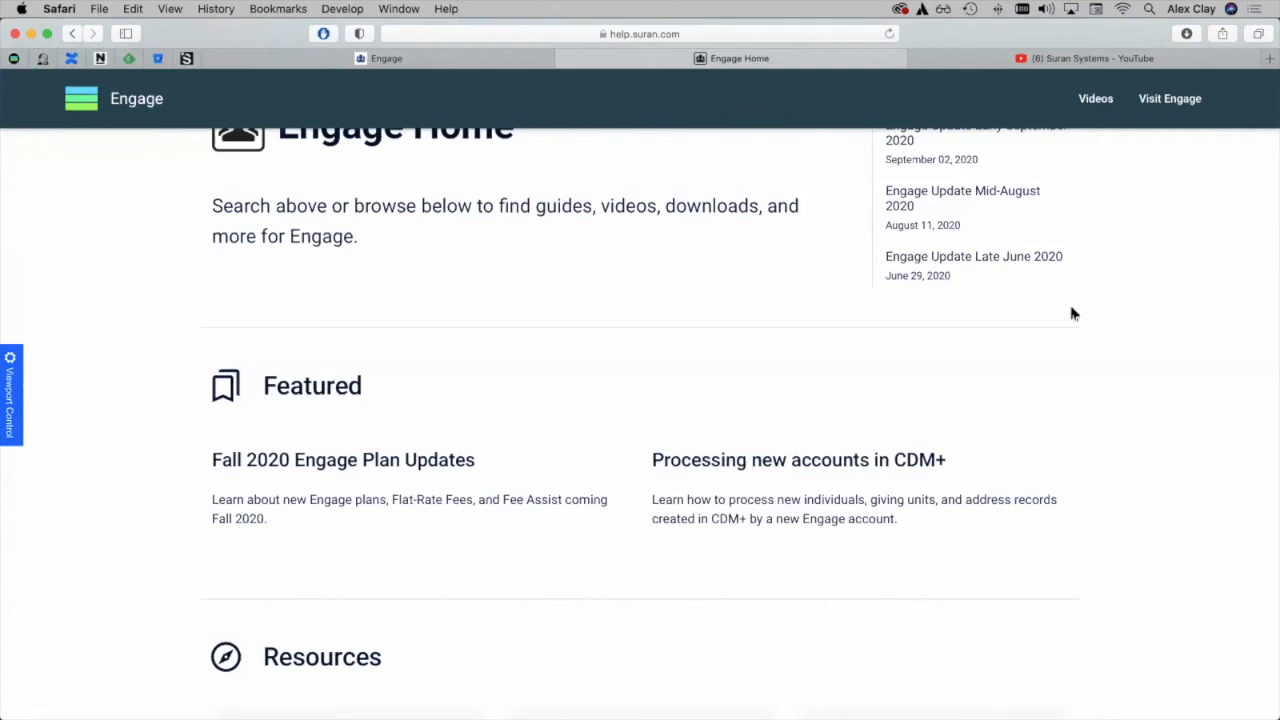
In the Engage help site's Guide to Engage Giving, open Publishing and promoting Engage Giving and go to its Videos section.
{"action": "scroll", "coordinate": [1080, 366], "scroll_direction": "down", "scroll_amount": 8}
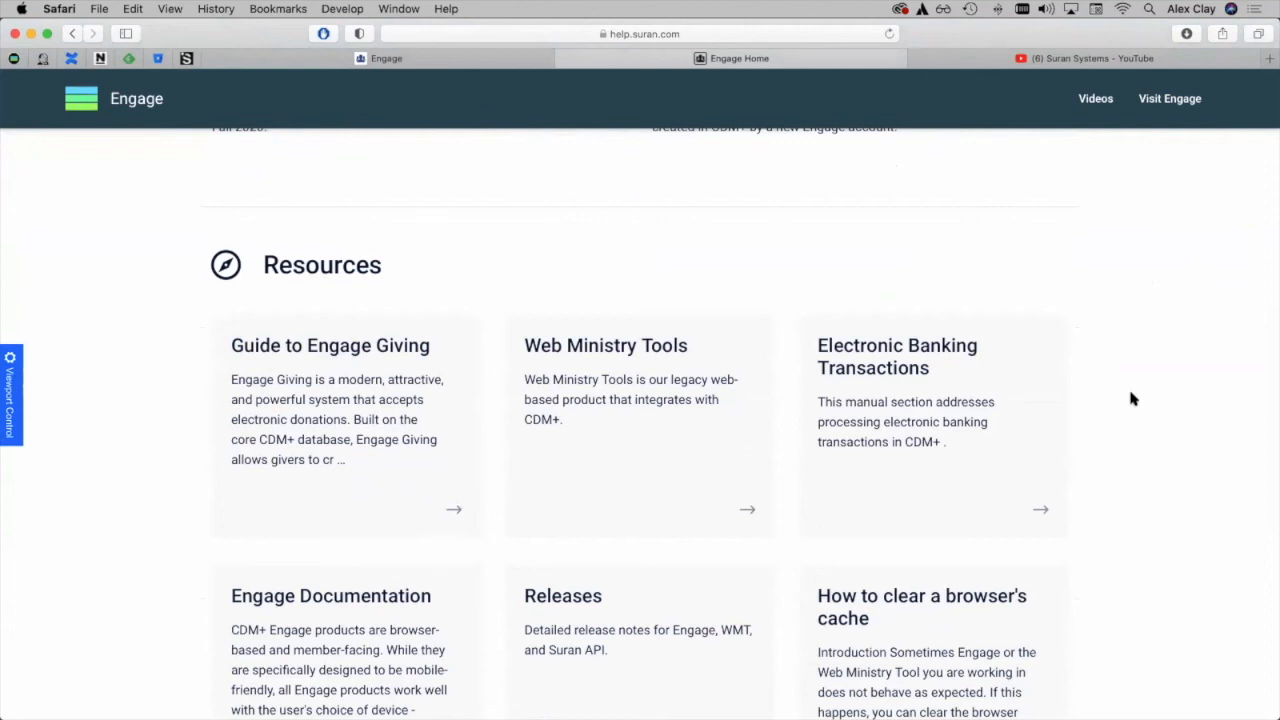
{"action": "left_click", "coordinate": [277, 377]}
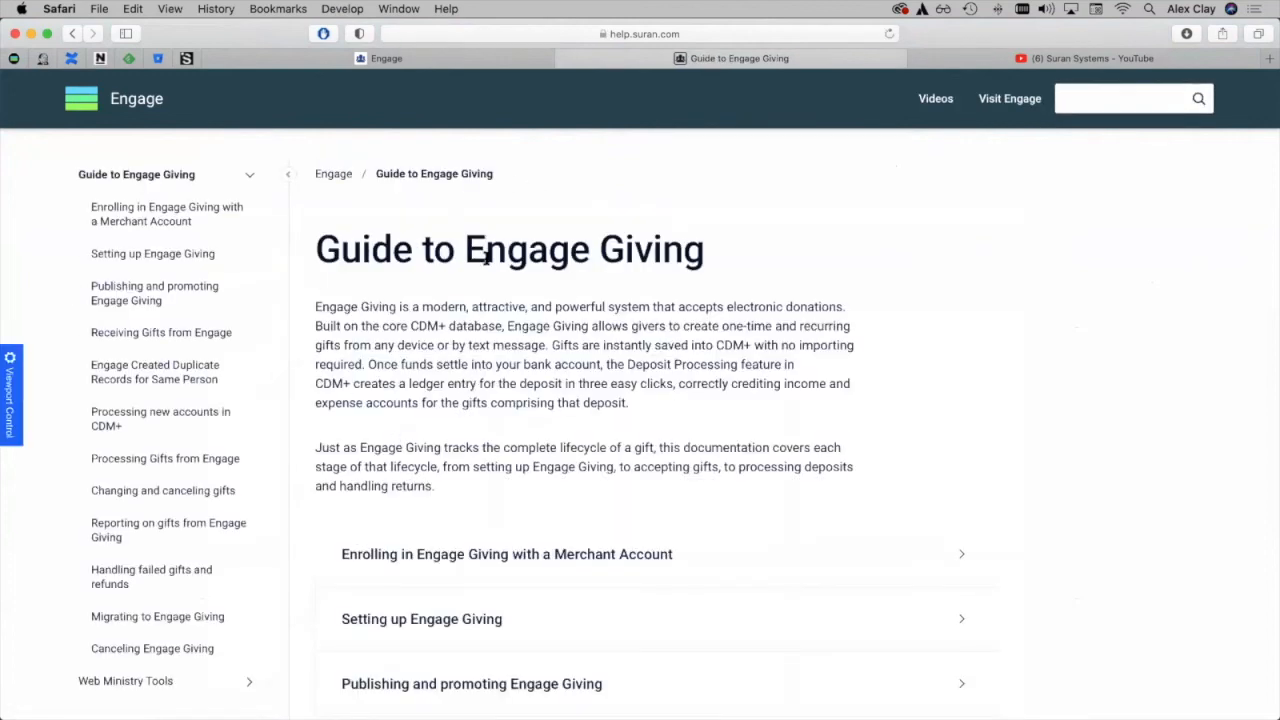
{"action": "left_click", "coordinate": [113, 302]}
{"action": "scroll", "coordinate": [662, 370], "scroll_direction": "down", "scroll_amount": 5}
{"action": "scroll", "coordinate": [662, 372], "scroll_direction": "down", "scroll_amount": 10}
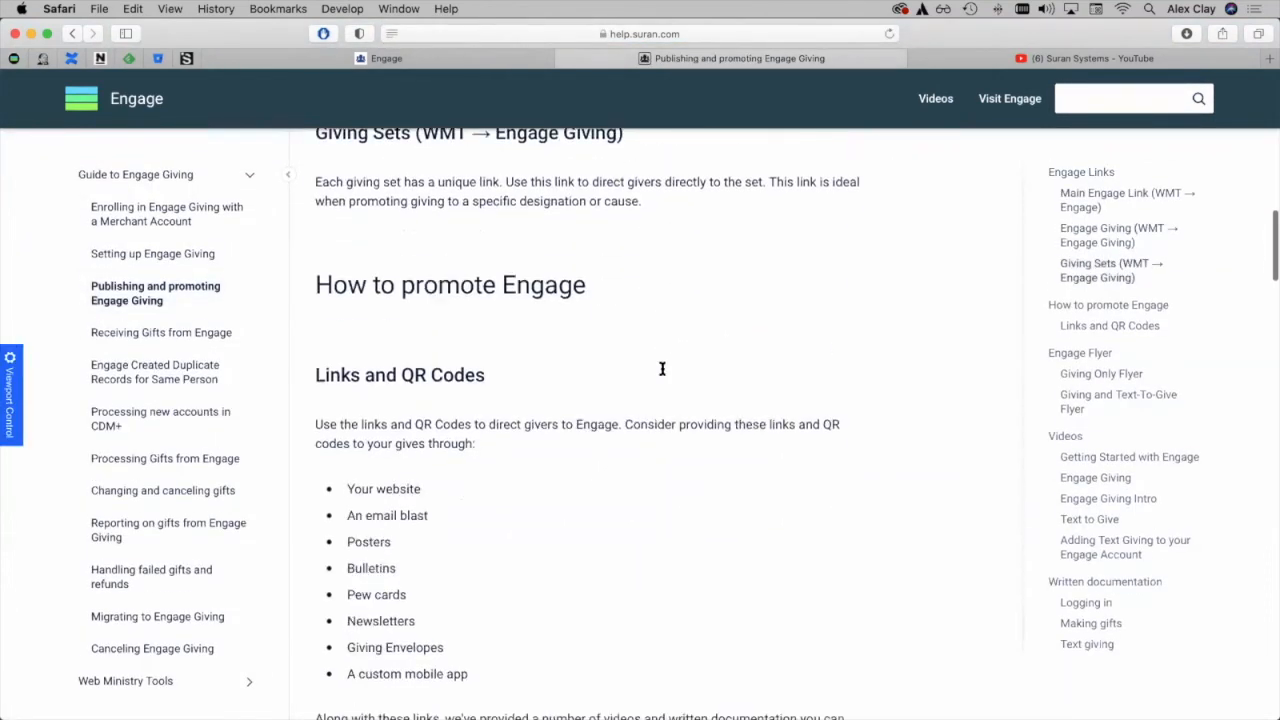
{"action": "left_click", "coordinate": [1064, 437]}
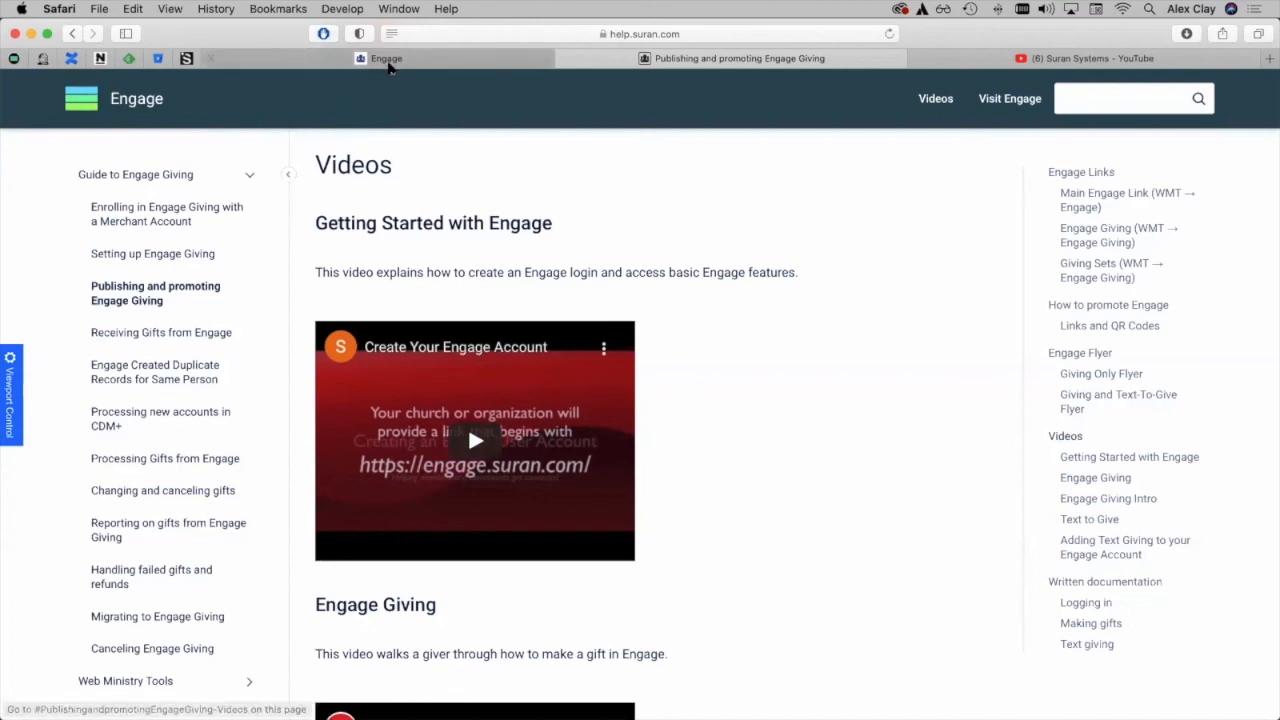
Return to the Engage site, switch from Admin to the Giving area and open the Giving Profile.
{"action": "left_click", "coordinate": [386, 58]}
{"action": "left_click", "coordinate": [975, 86]}
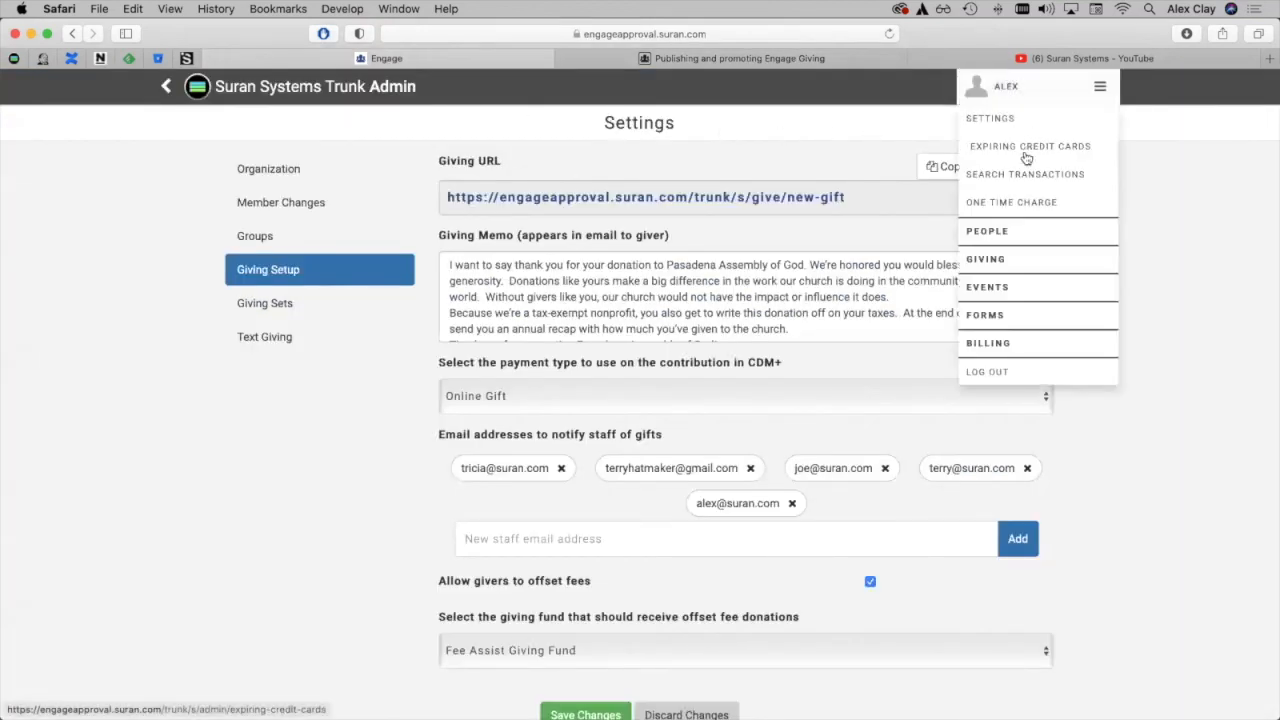
{"action": "left_click", "coordinate": [1008, 258]}
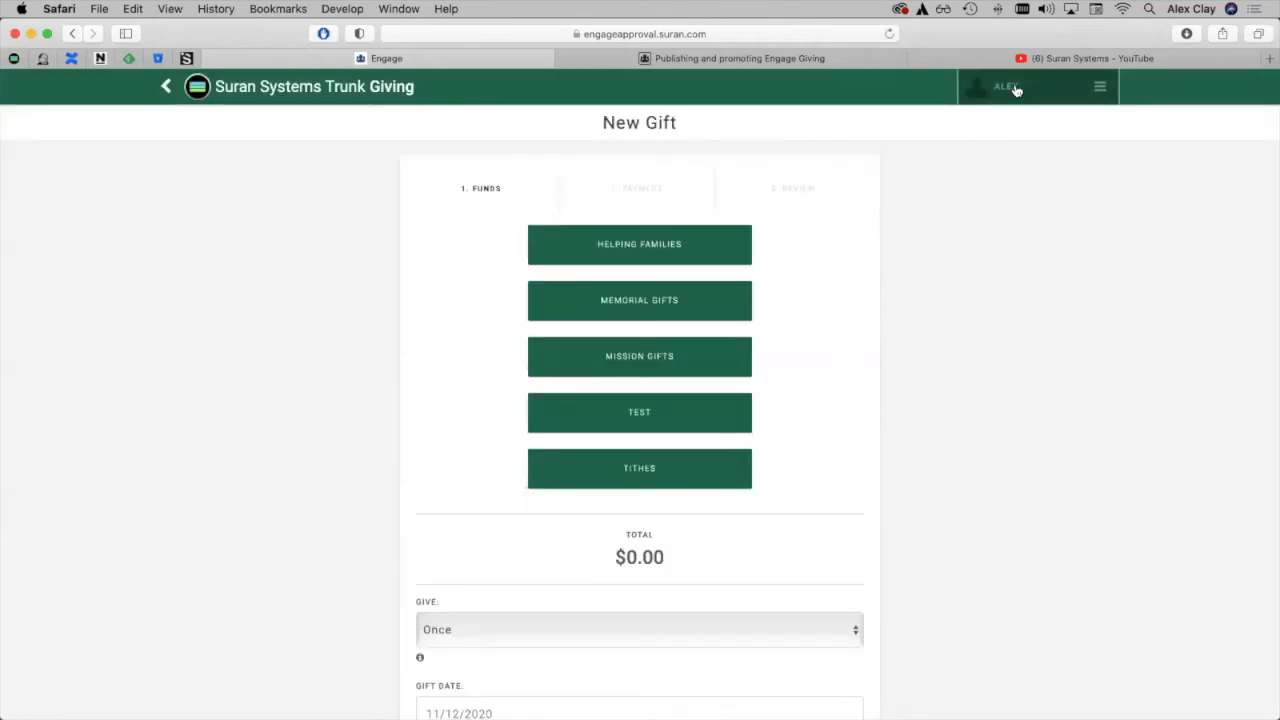
{"action": "left_click", "coordinate": [1012, 88]}
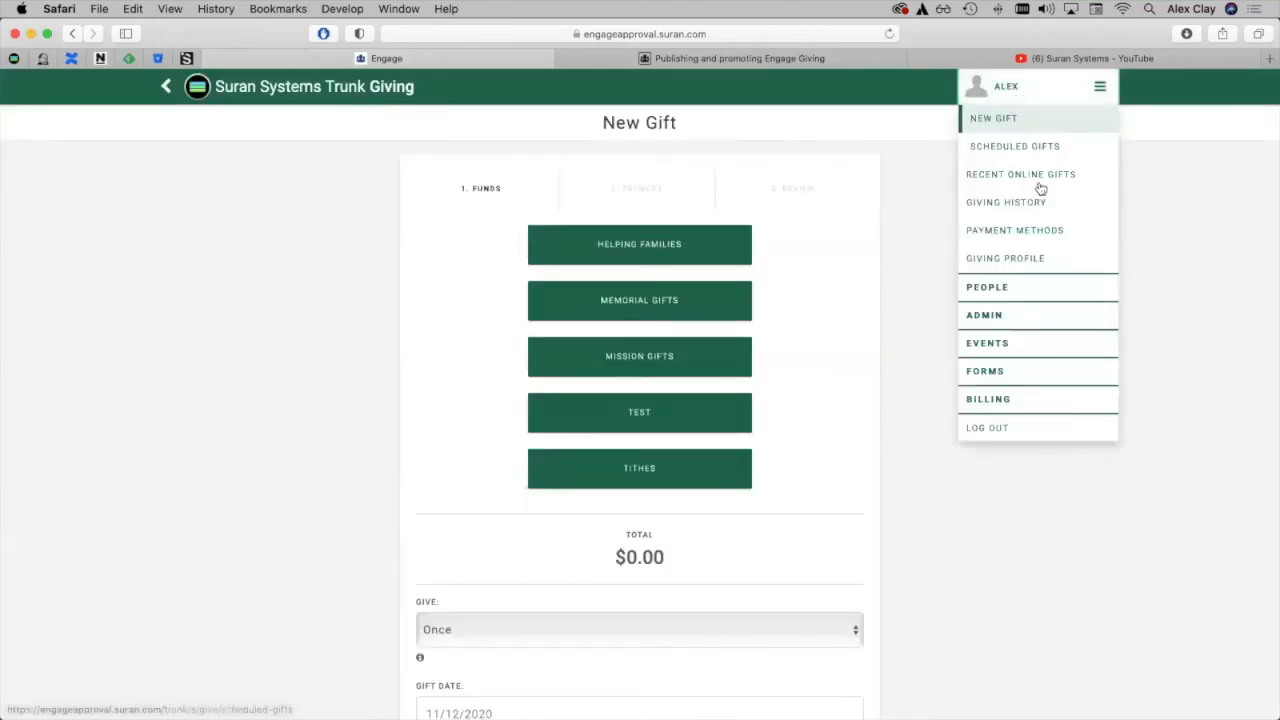
{"action": "left_click", "coordinate": [1044, 258]}
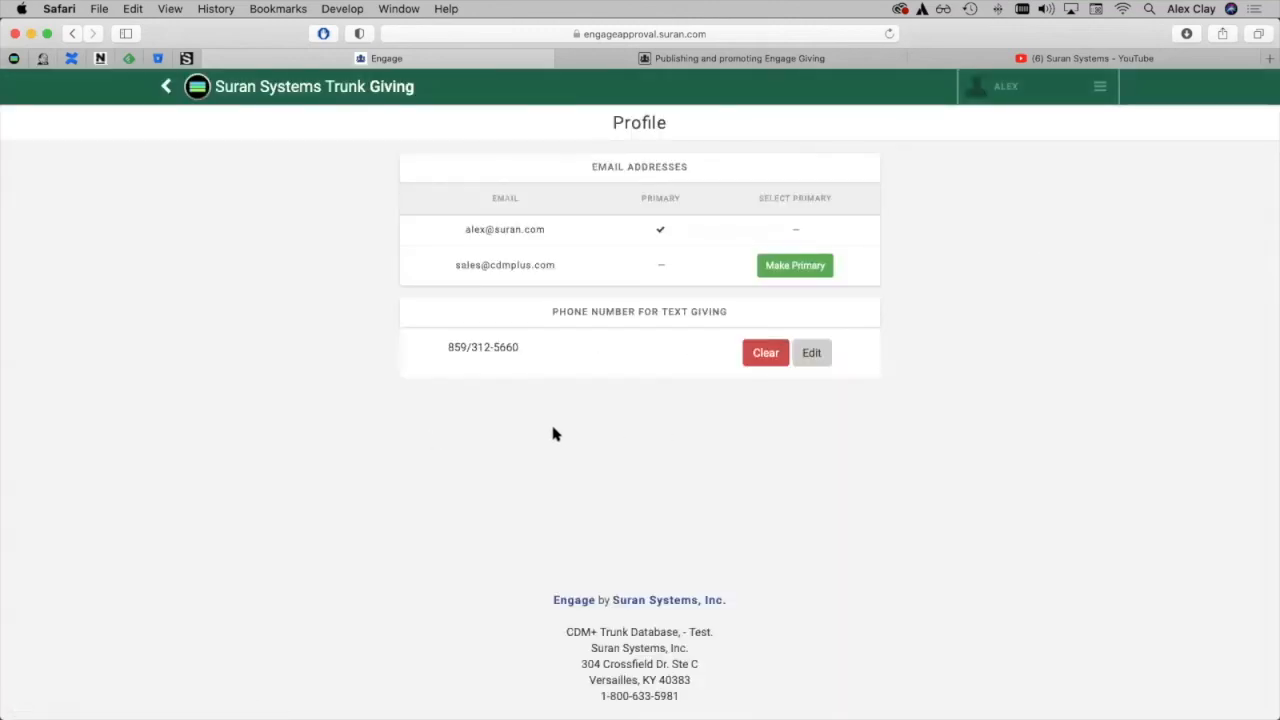